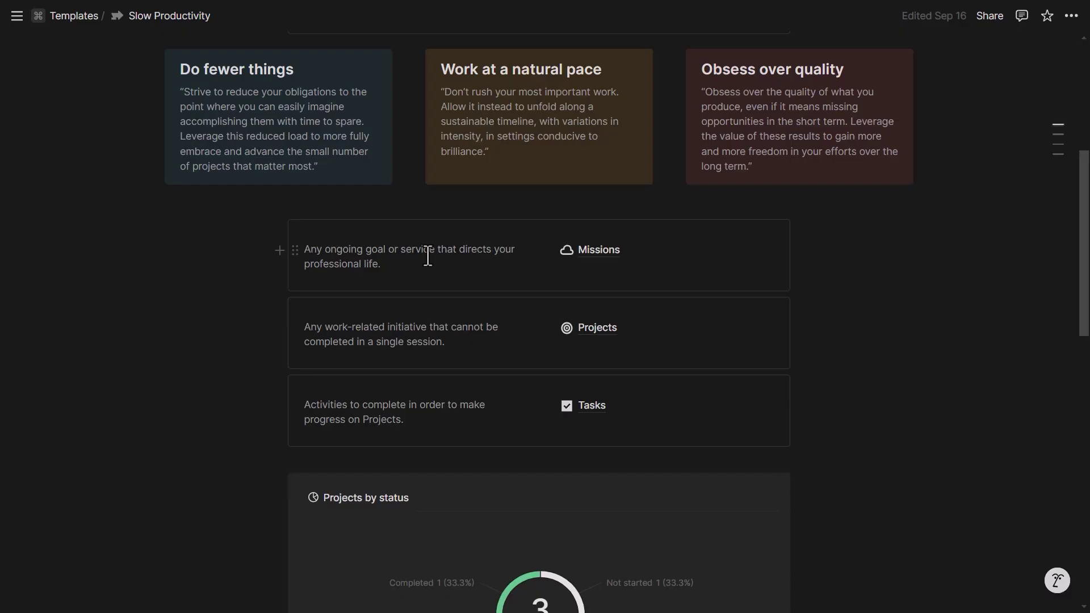
Step: Examine the Missions, Projects and Tasks links and the project and task status charts on the Slow Productivity page
{"action": "mouse_move", "coordinate": [661, 257]}
{"action": "mouse_move", "coordinate": [645, 430]}
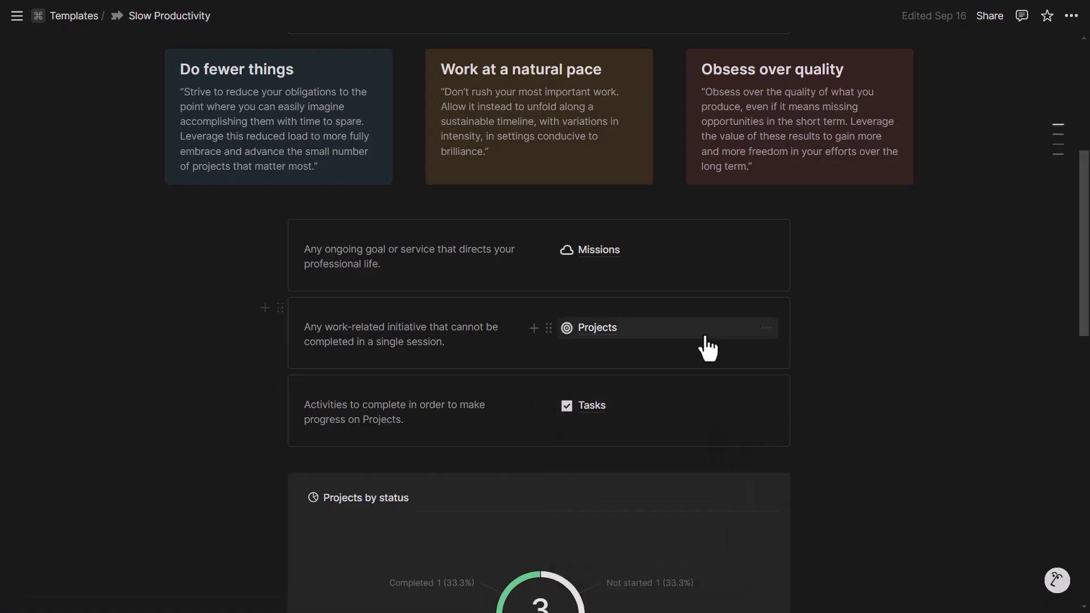
{"action": "mouse_move", "coordinate": [707, 349]}
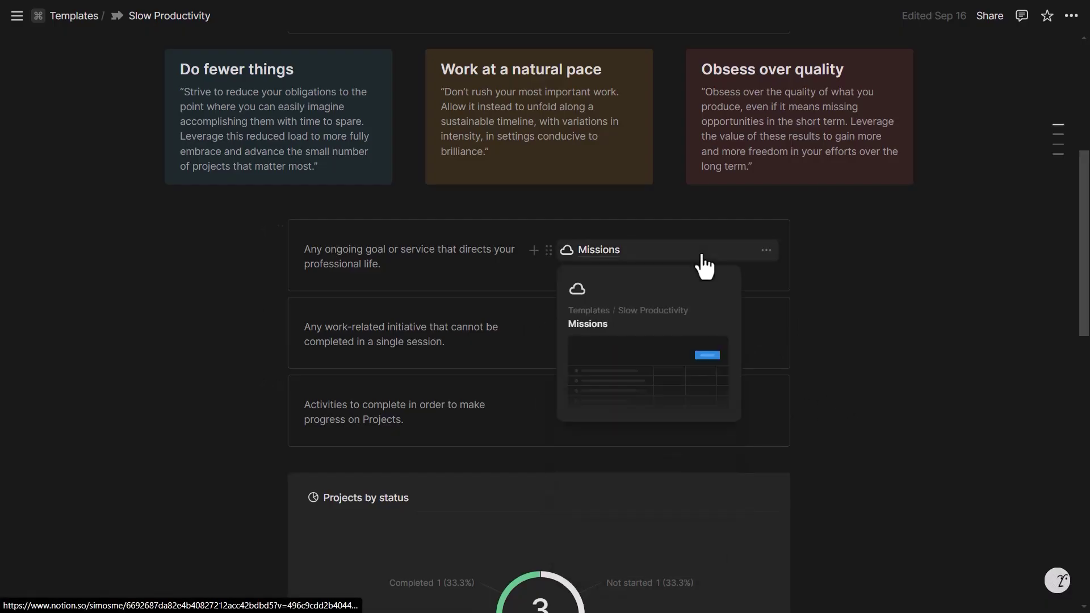
{"action": "scroll", "coordinate": [937, 302], "scroll_direction": "down", "scroll_amount": 5}
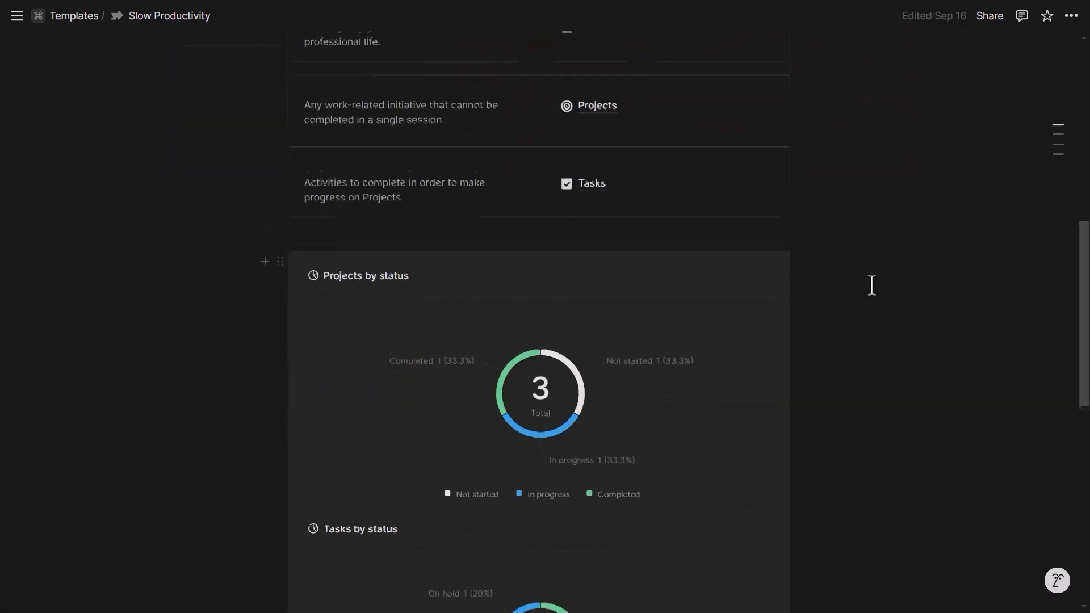
{"action": "mouse_move", "coordinate": [553, 295]}
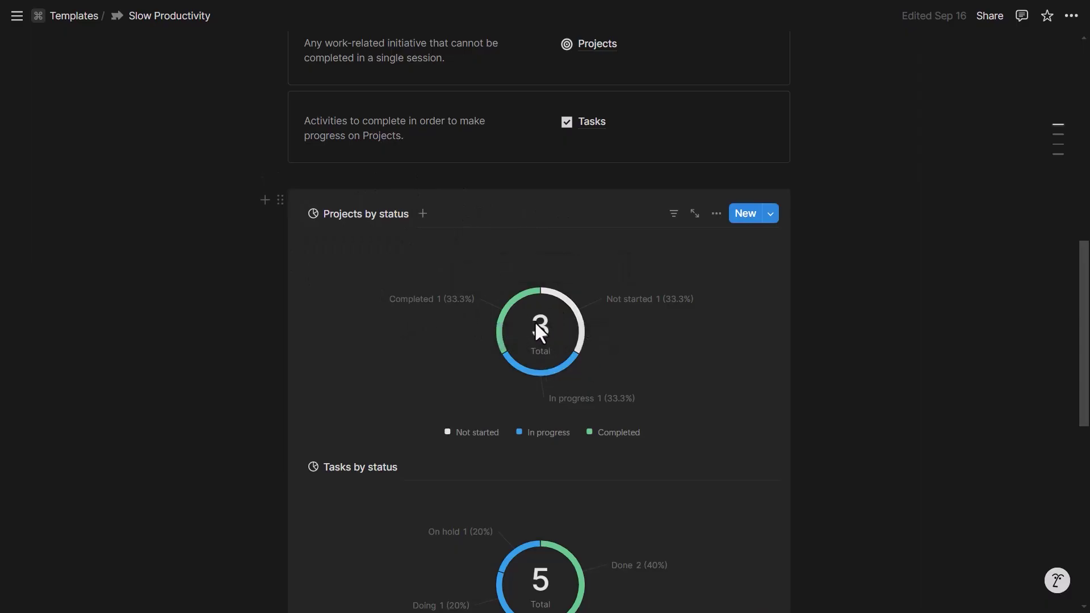
{"action": "mouse_move", "coordinate": [639, 299]}
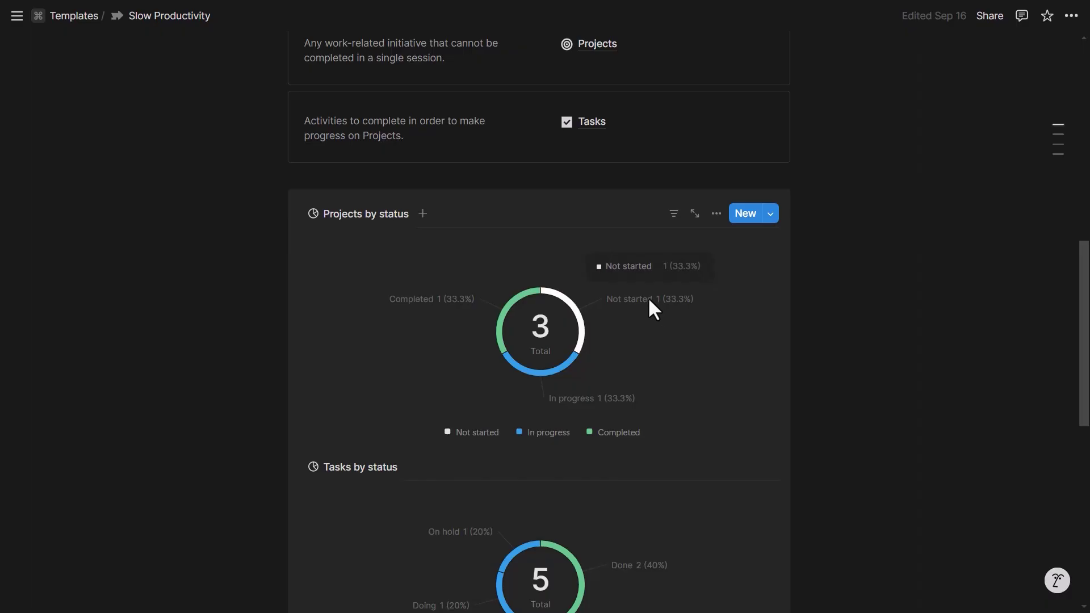
{"action": "scroll", "coordinate": [641, 295], "scroll_direction": "down", "scroll_amount": 4}
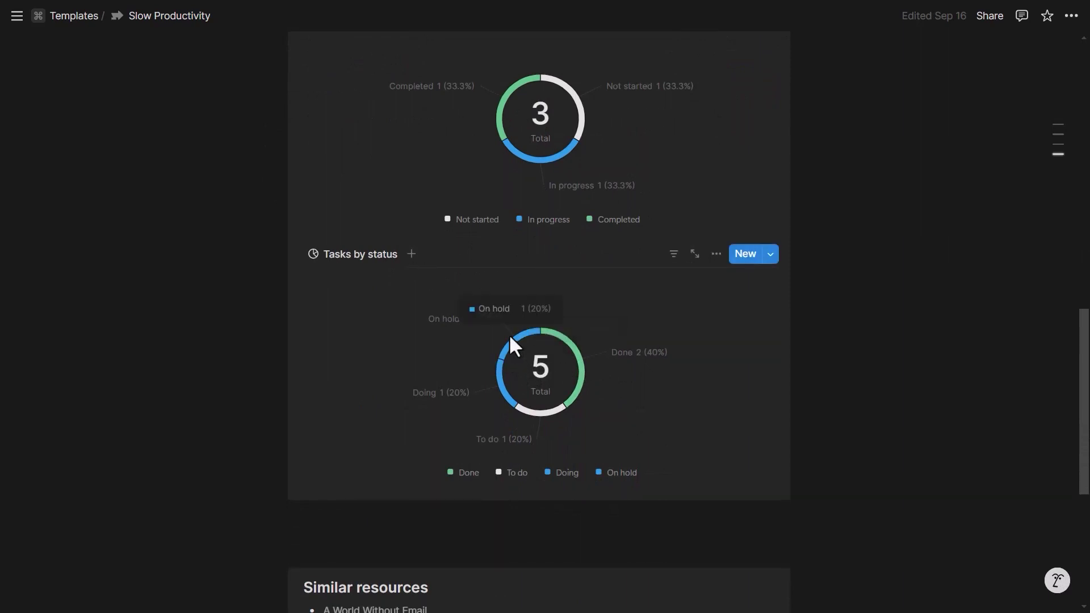
{"action": "scroll", "coordinate": [537, 278], "scroll_direction": "up", "scroll_amount": 7}
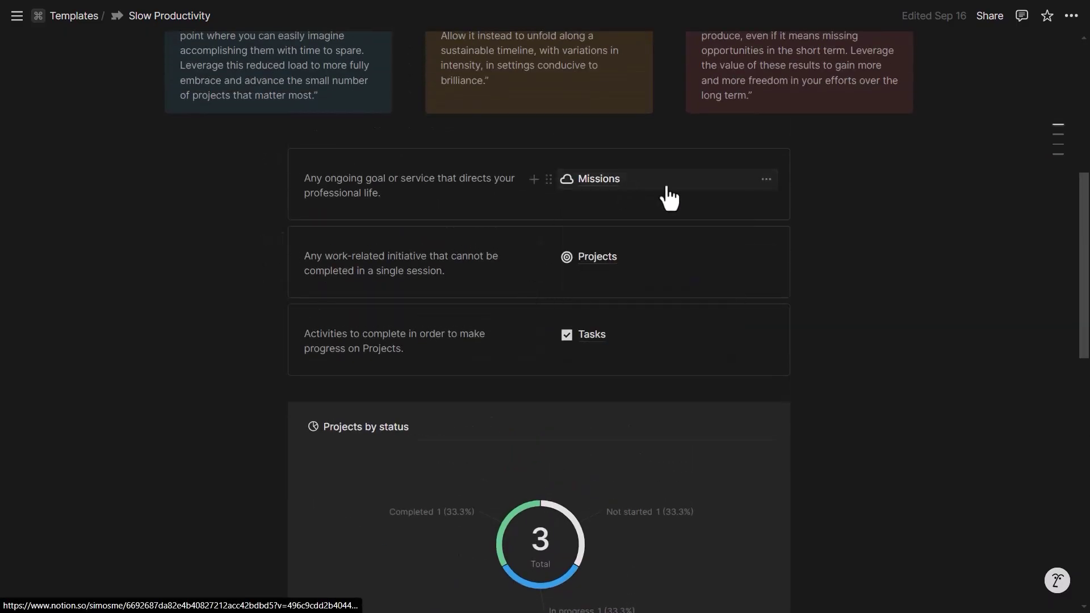
Step: Open the Internal processes mission from the Missions database as a full page and bring its related projects and tasks into view
{"action": "left_click", "coordinate": [625, 189]}
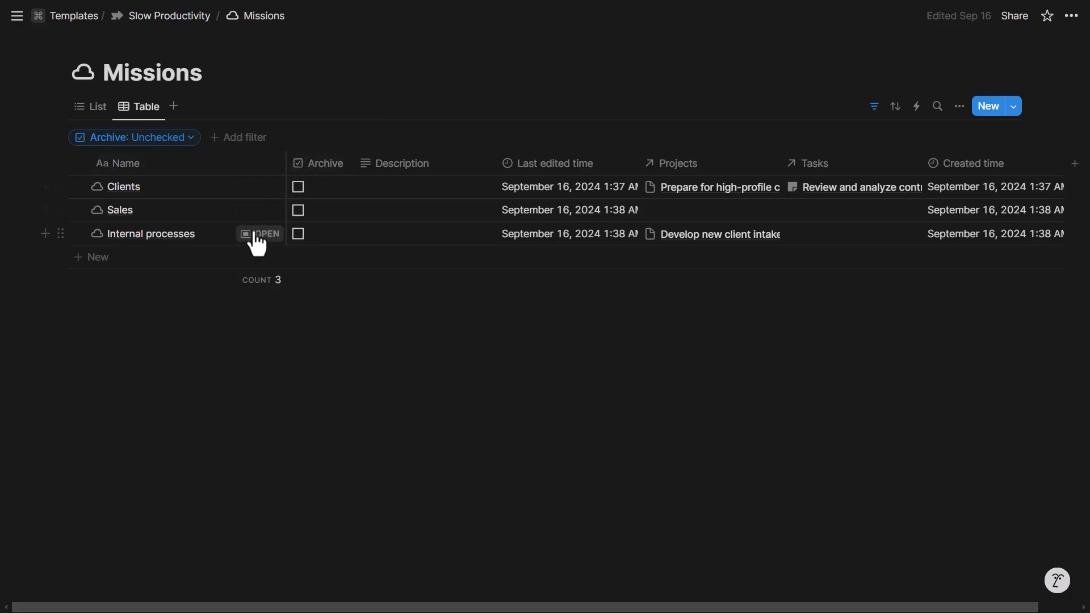
{"action": "left_click", "coordinate": [255, 235]}
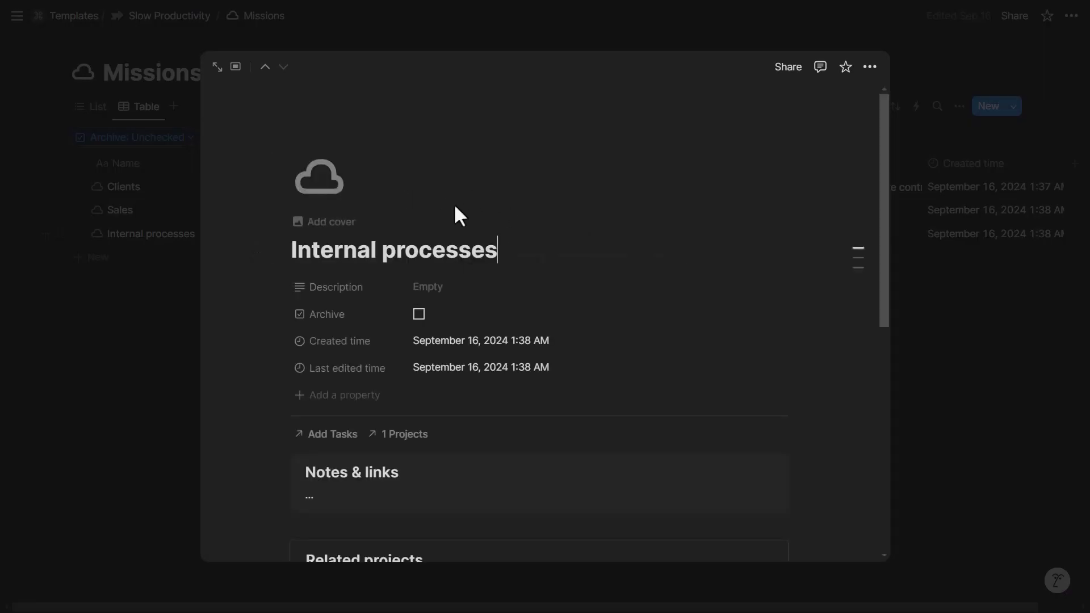
{"action": "scroll", "coordinate": [455, 210], "scroll_direction": "down", "scroll_amount": 1}
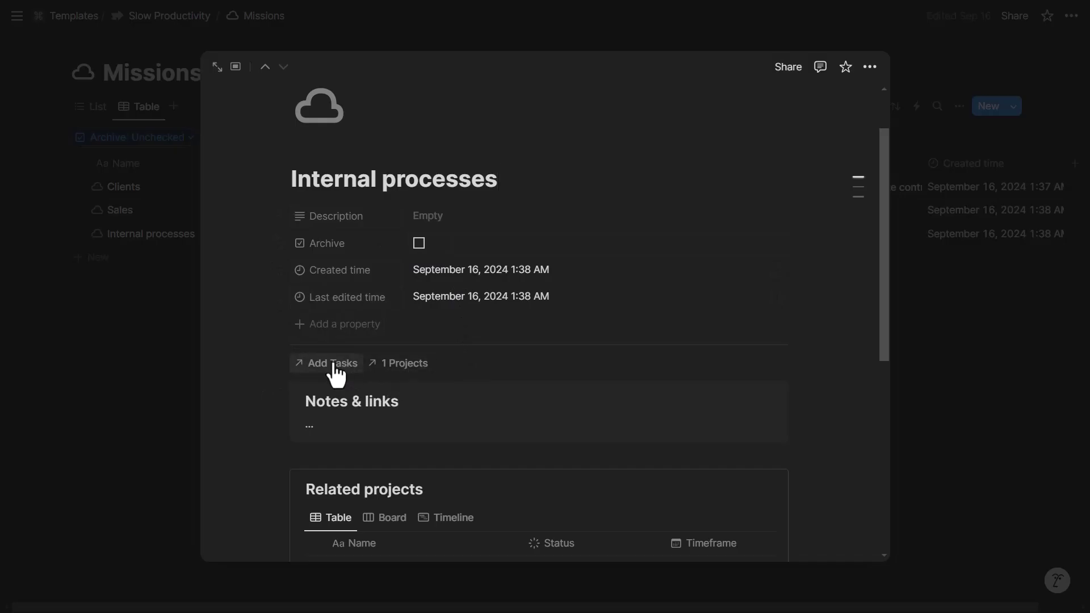
{"action": "scroll", "coordinate": [453, 280], "scroll_direction": "down", "scroll_amount": 5}
{"action": "left_click", "coordinate": [218, 67]}
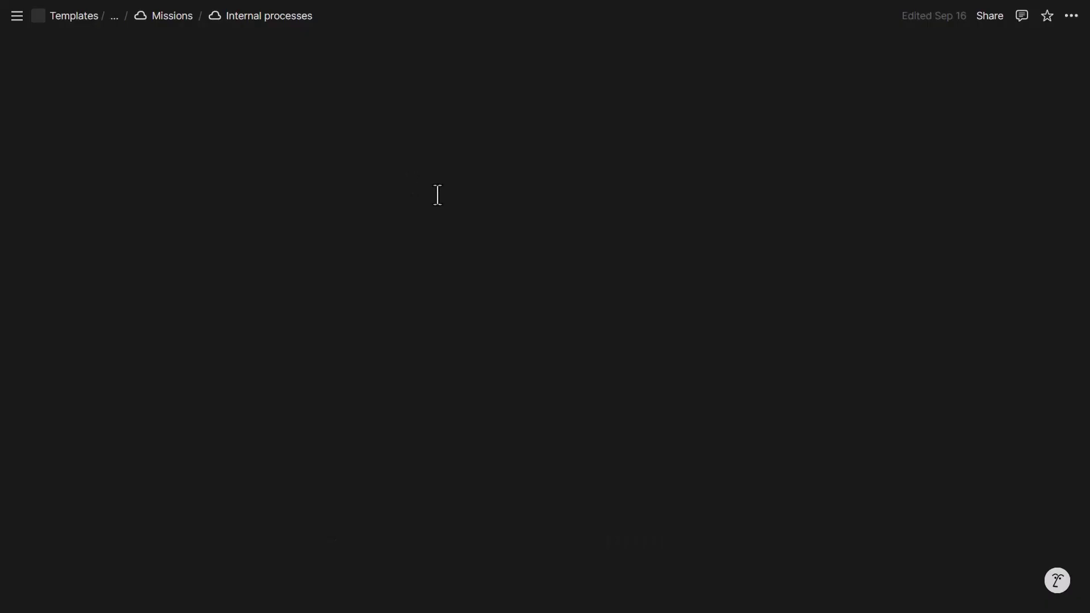
{"action": "scroll", "coordinate": [486, 255], "scroll_direction": "down", "scroll_amount": 6}
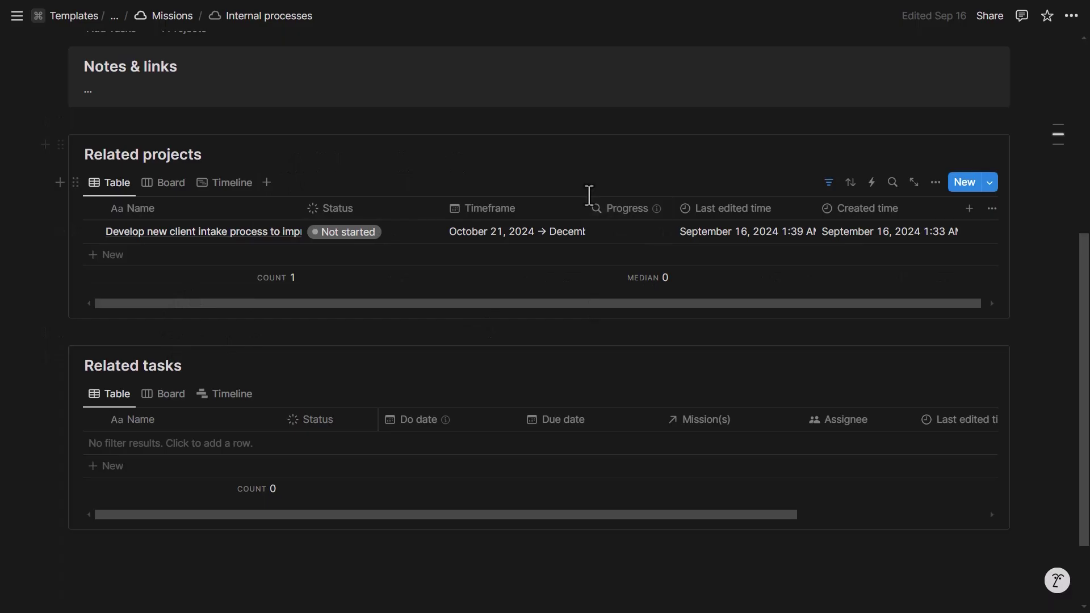
Step: Try adding a linked database view beneath the Related projects heading, and remove the inserted block again
{"action": "left_click", "coordinate": [566, 153]}
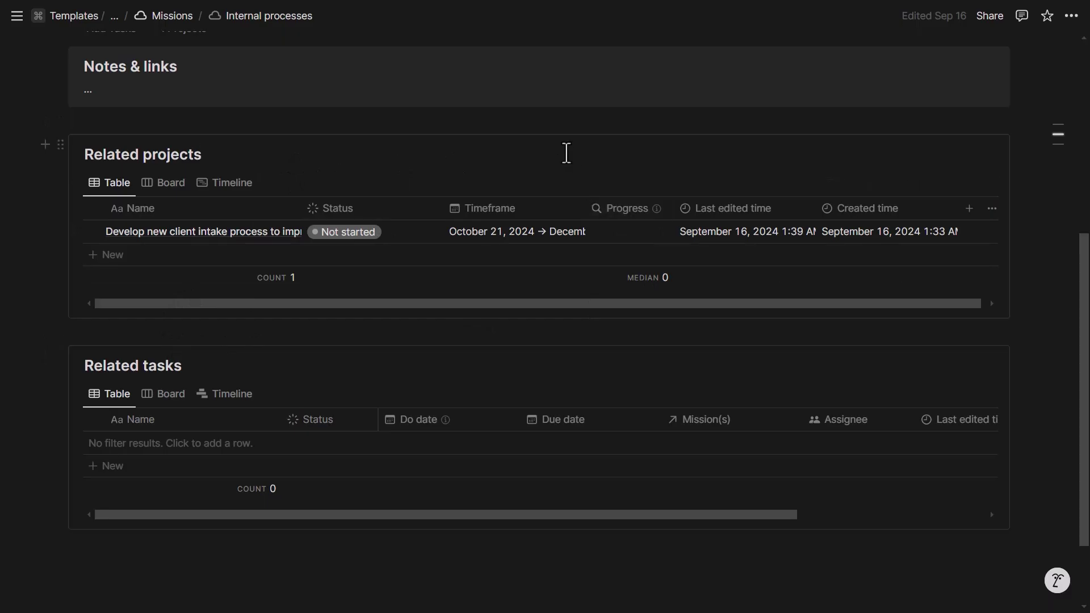
{"action": "key", "text": "Return"}
{"action": "type", "text": "/create"}
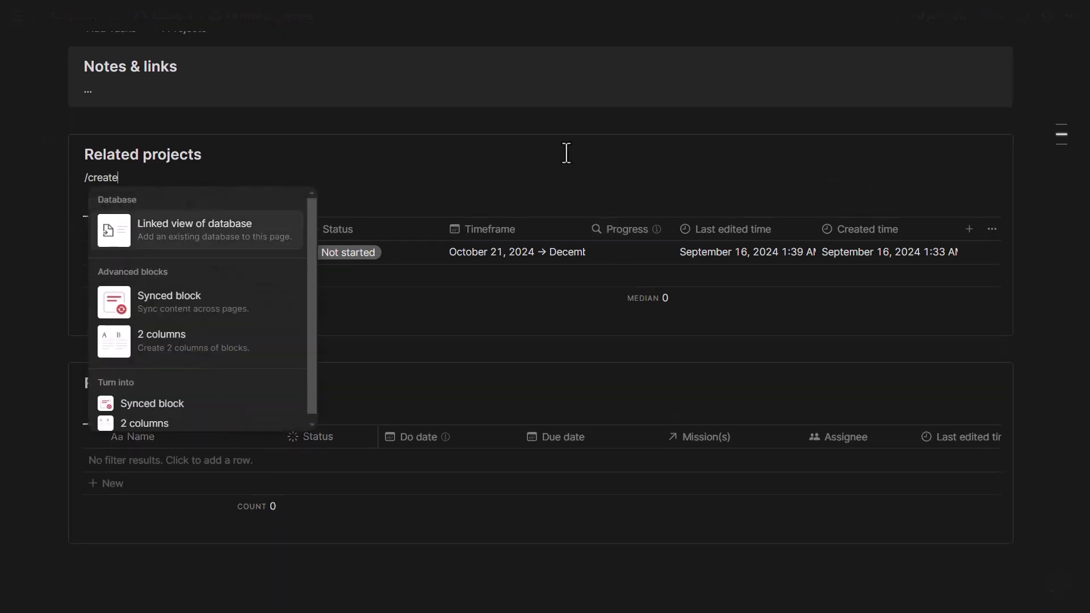
{"action": "left_click", "coordinate": [177, 242]}
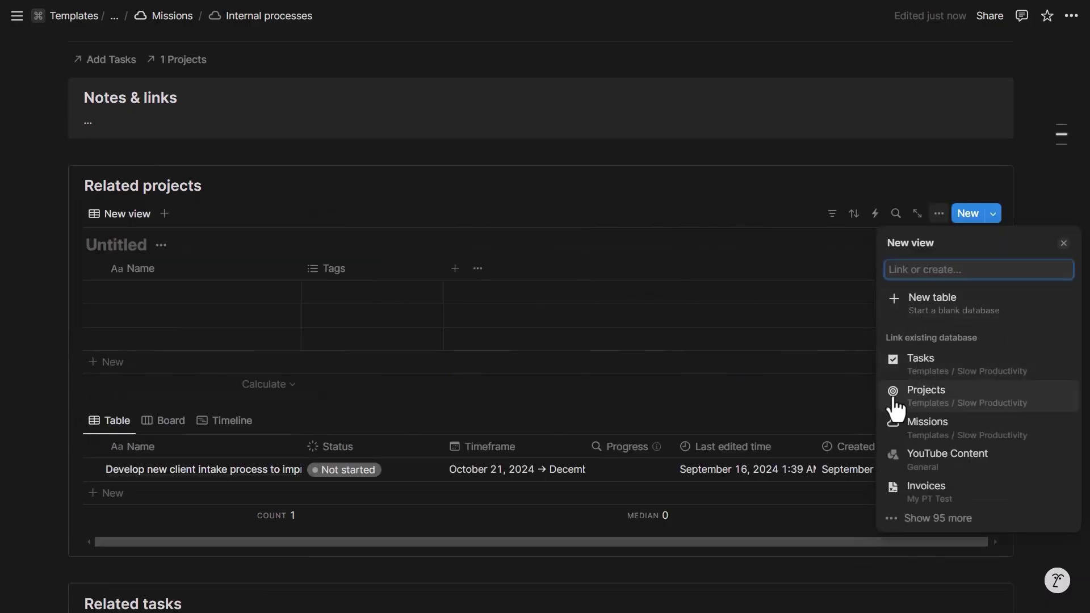
{"action": "left_click", "coordinate": [927, 369]}
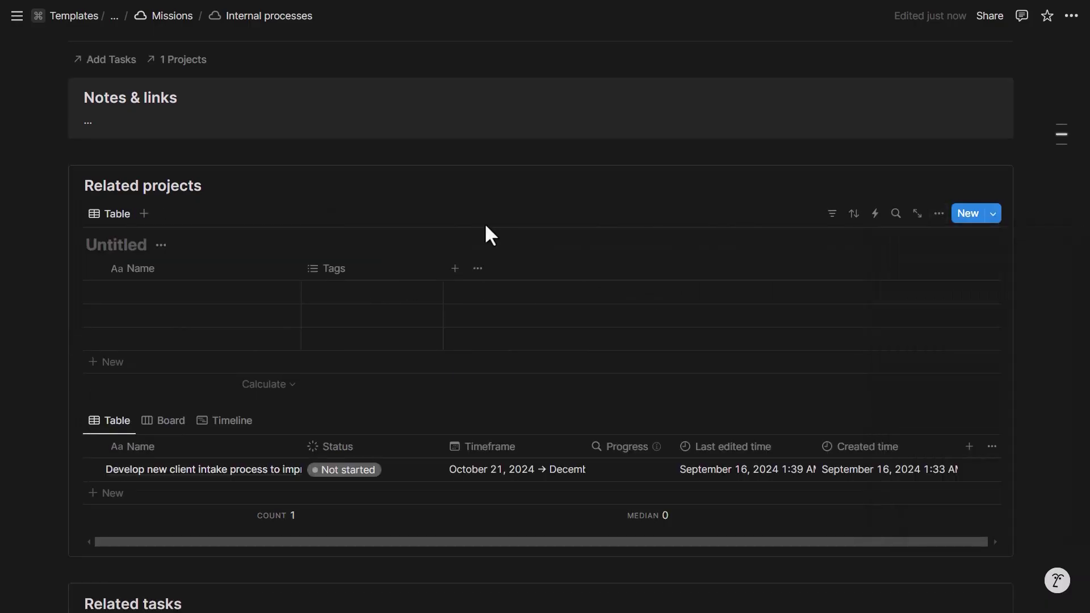
{"action": "right_click", "coordinate": [127, 230]}
{"action": "left_click", "coordinate": [142, 71]}
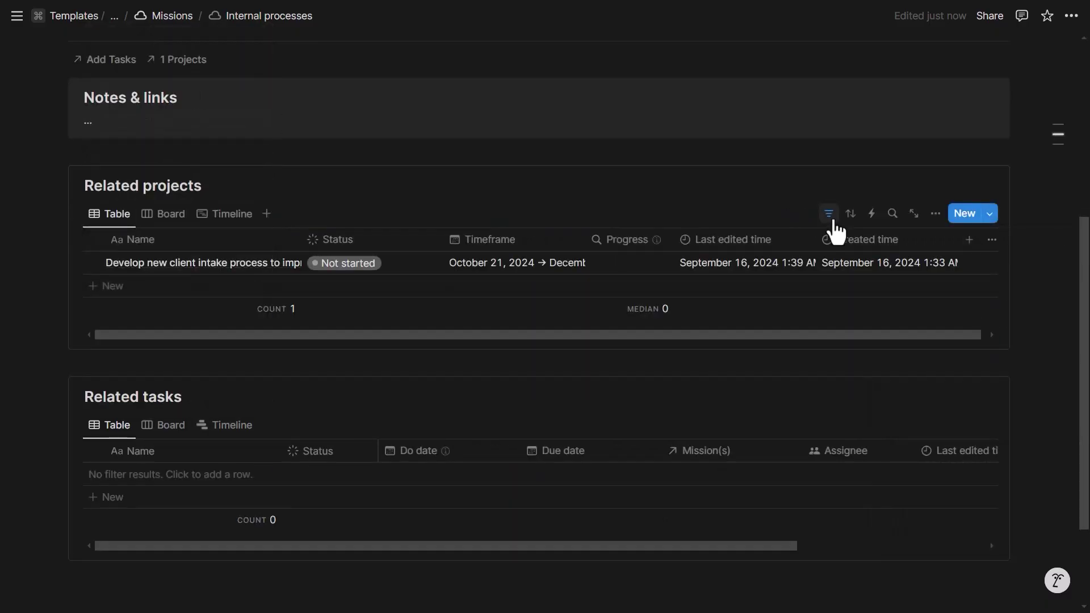
Step: Show the filters of the Related projects table and inspect its Mission(s) filter rule
{"action": "left_click", "coordinate": [829, 214]}
{"action": "left_click", "coordinate": [116, 245]}
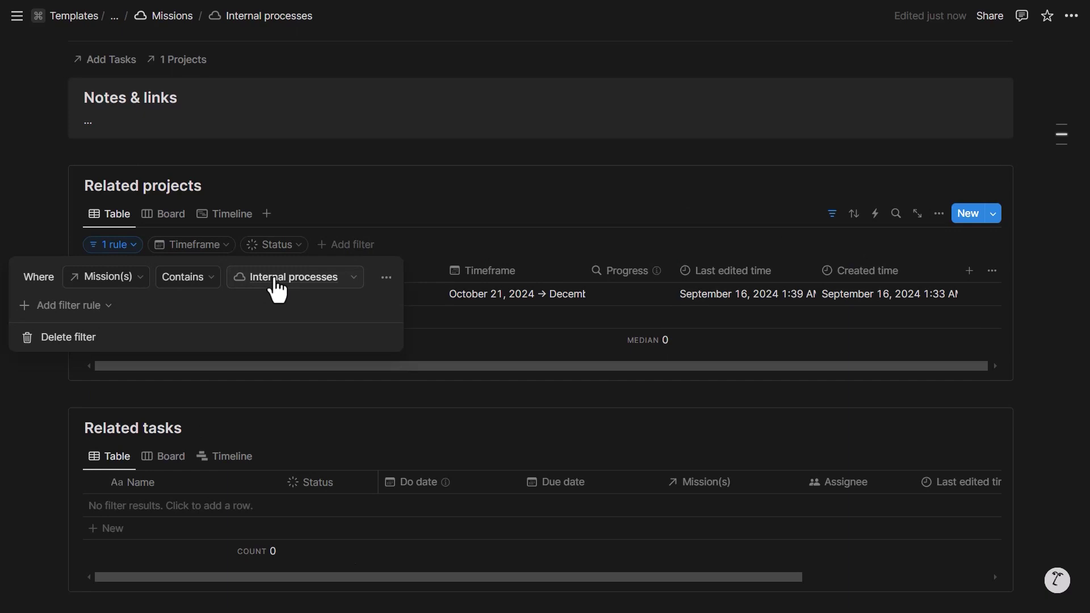
{"action": "key", "text": "Escape"}
Step: Go back to the Missions database, open its page template for editing and review the template's Related projects and Related tasks sections
{"action": "key", "text": "alt+Left"}
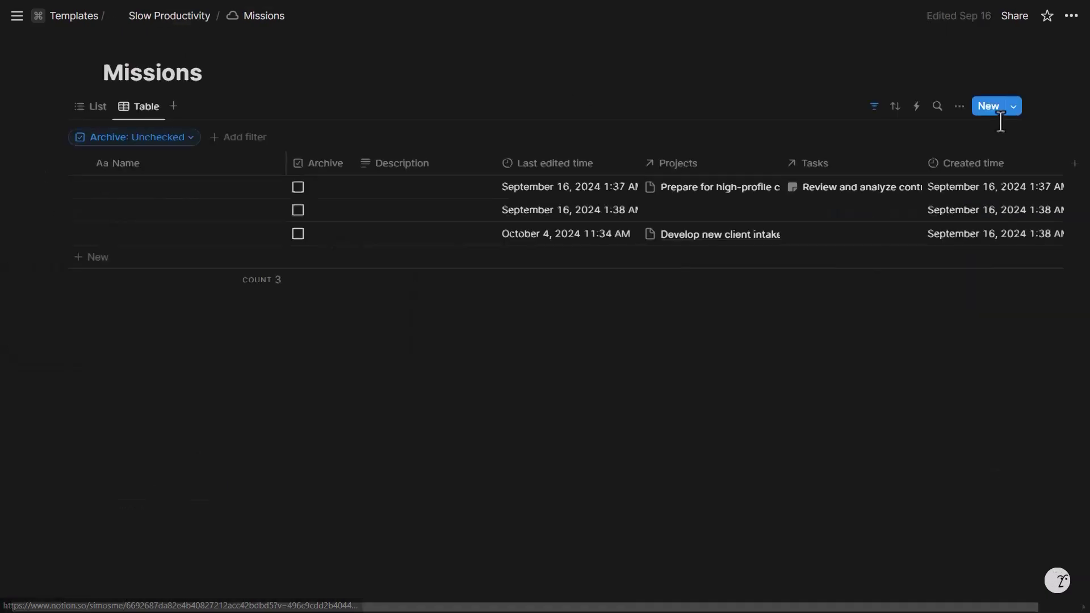
{"action": "left_click", "coordinate": [1014, 106]}
{"action": "left_click", "coordinate": [1063, 156]}
{"action": "left_click", "coordinate": [931, 157]}
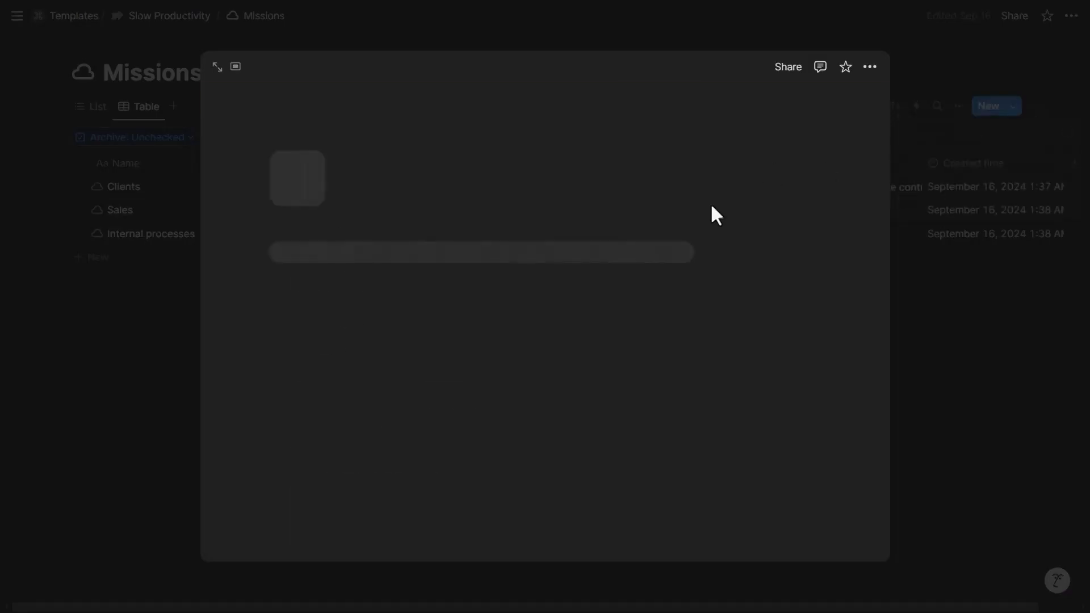
{"action": "scroll", "coordinate": [652, 299], "scroll_direction": "down", "scroll_amount": 5}
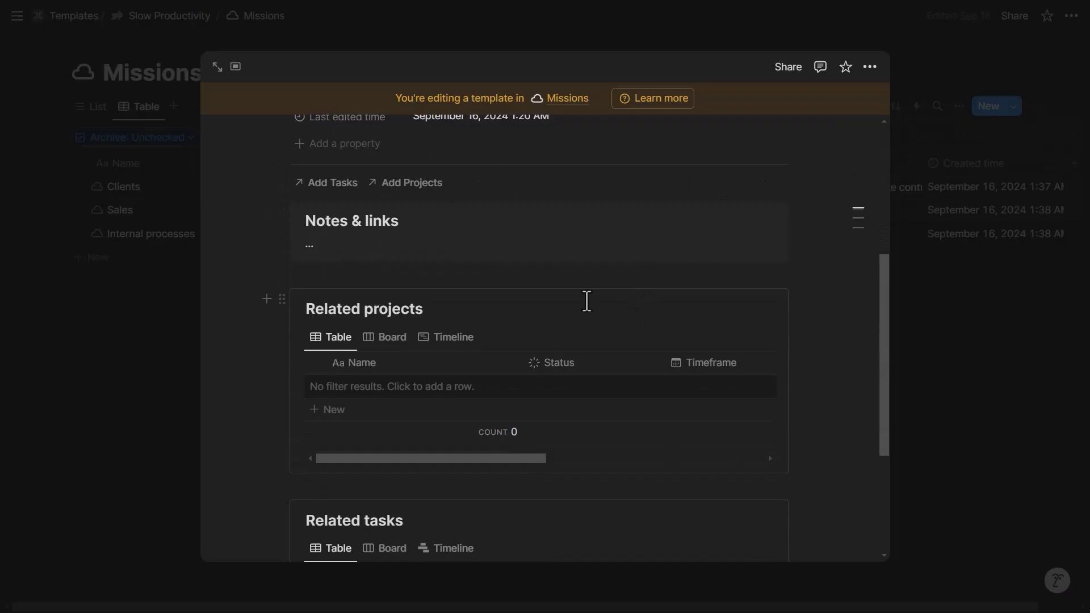
{"action": "scroll", "coordinate": [587, 301], "scroll_direction": "down", "scroll_amount": 2}
{"action": "left_click", "coordinate": [347, 298]}
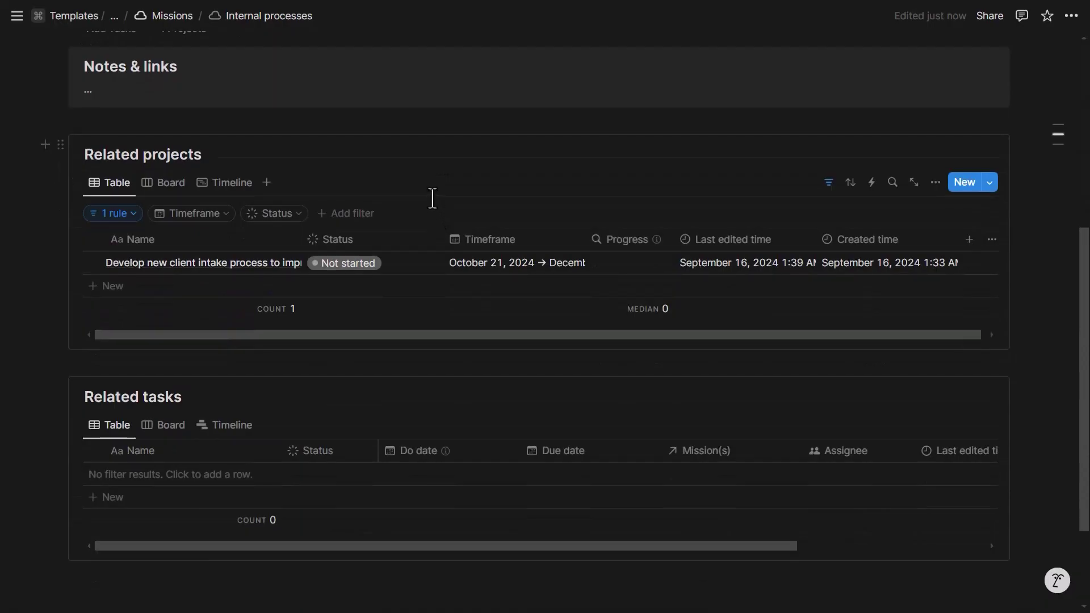
Step: Show Related projects as a board and move the "Develop new client intake process to improve efficiency" card to In progress
{"action": "scroll", "coordinate": [428, 178], "scroll_direction": "down", "scroll_amount": 1}
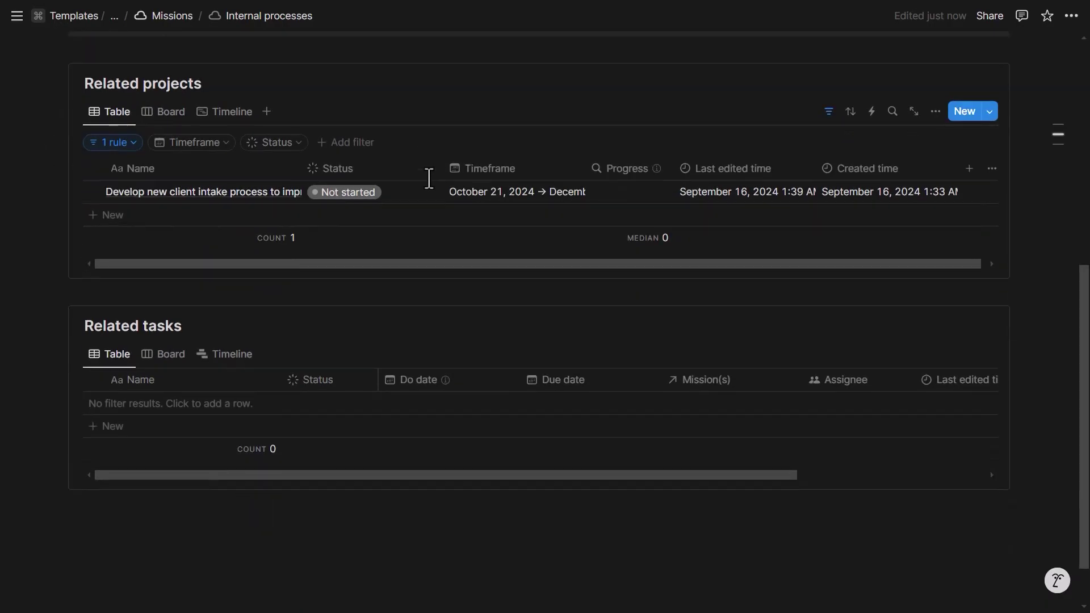
{"action": "left_click", "coordinate": [165, 116]}
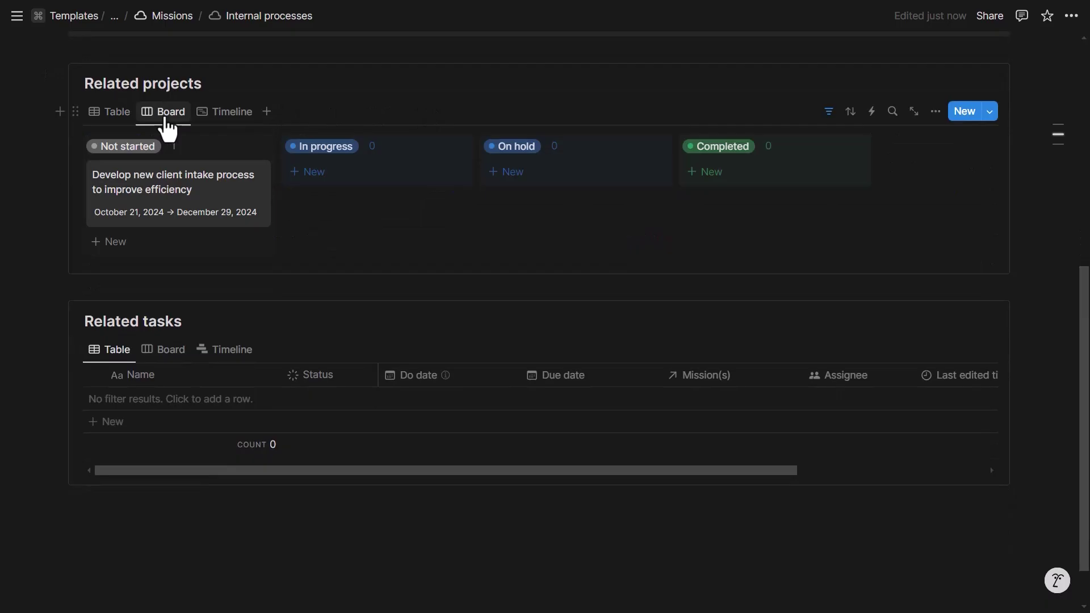
{"action": "left_click_drag", "start_coordinate": [224, 204], "coordinate": [372, 193]}
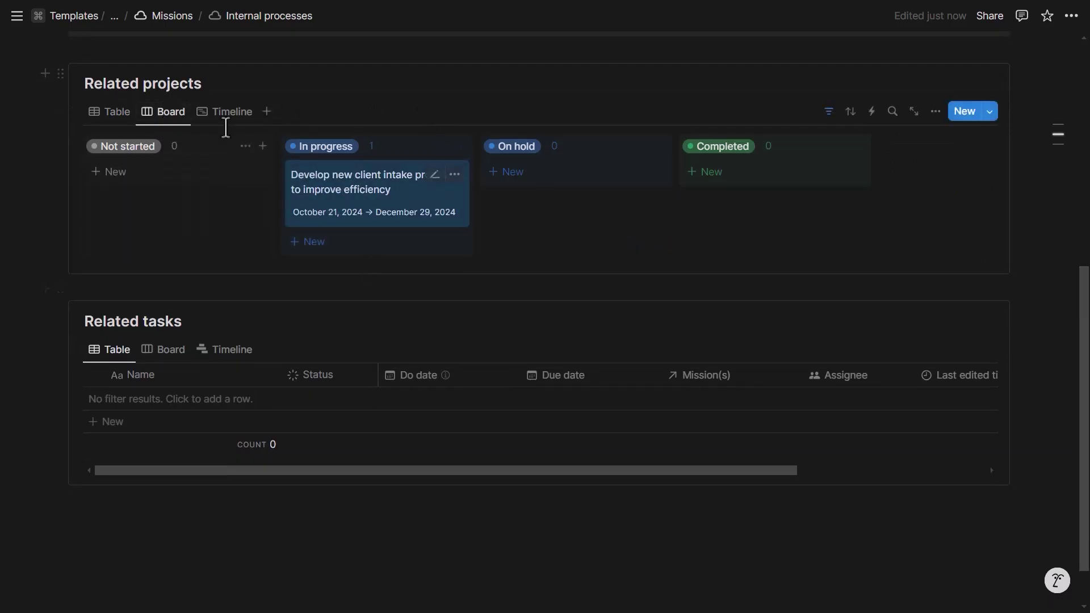
Step: View Related projects as a timeline, try the Year scale, and return to the Quarter scale
{"action": "left_click", "coordinate": [228, 112]}
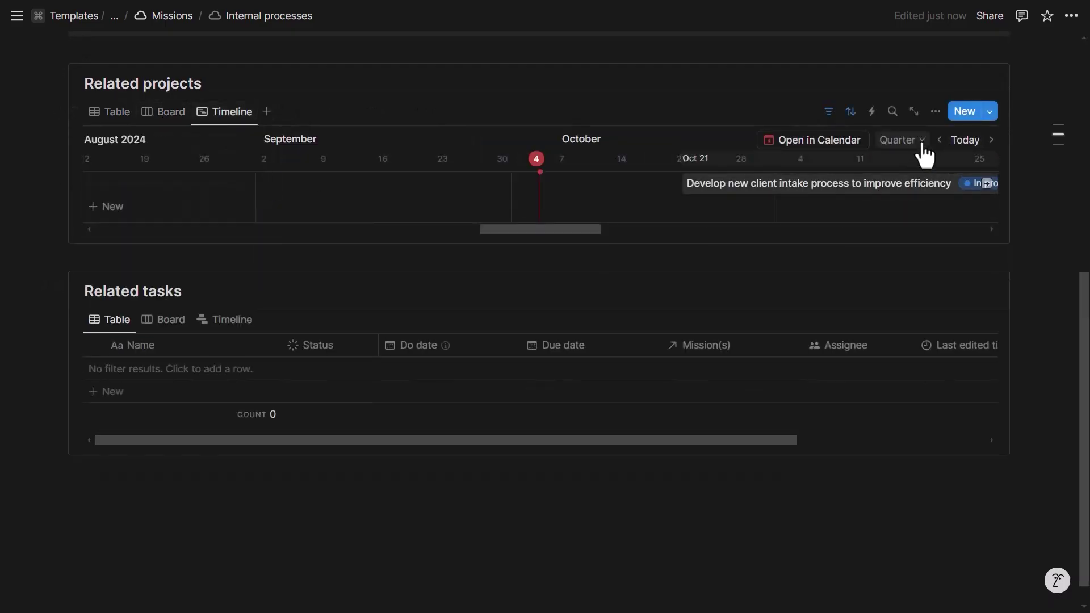
{"action": "left_click", "coordinate": [922, 146]}
{"action": "left_click", "coordinate": [886, 286]}
{"action": "left_click", "coordinate": [907, 143]}
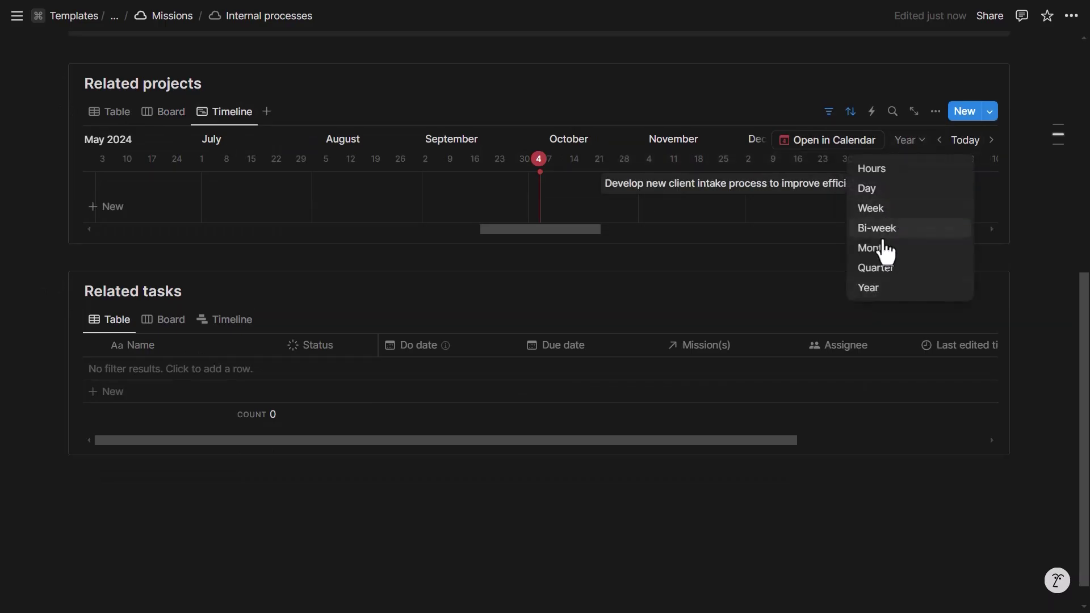
{"action": "left_click", "coordinate": [887, 268]}
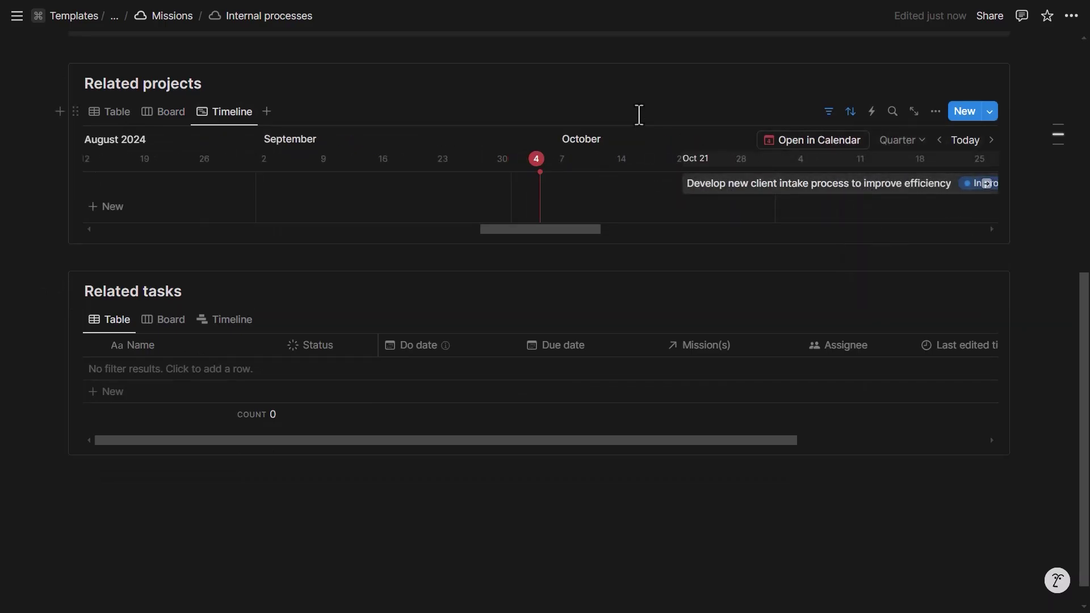
Step: Open the Projects database from the Slow Productivity page and check its Mission(s), Status and Timeframe filters
{"action": "key", "text": "alt+Left"}
{"action": "scroll", "coordinate": [645, 360], "scroll_direction": "down", "scroll_amount": 4}
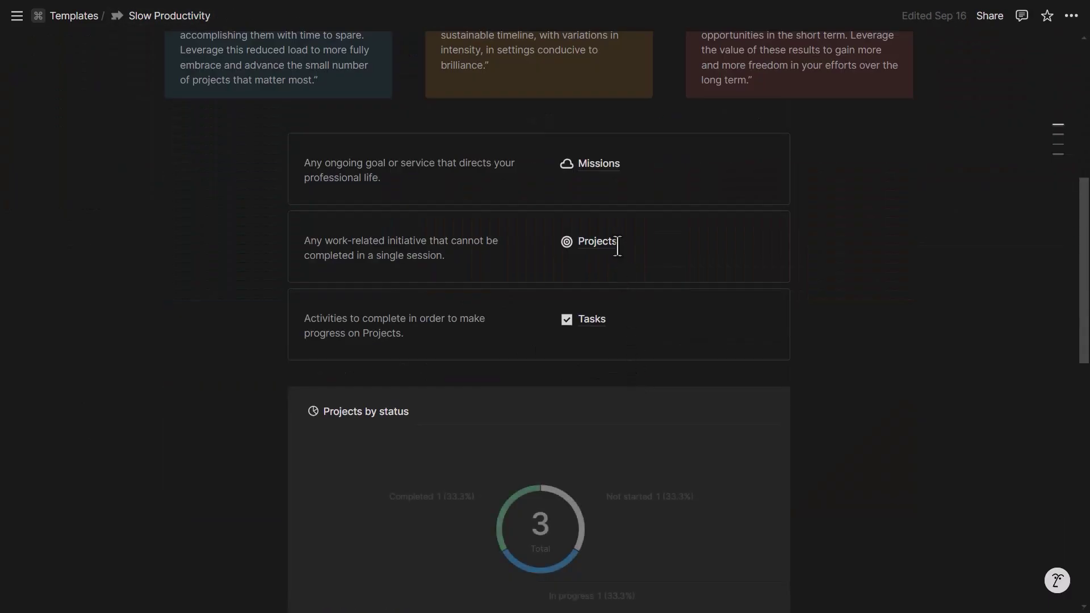
{"action": "left_click", "coordinate": [603, 177]}
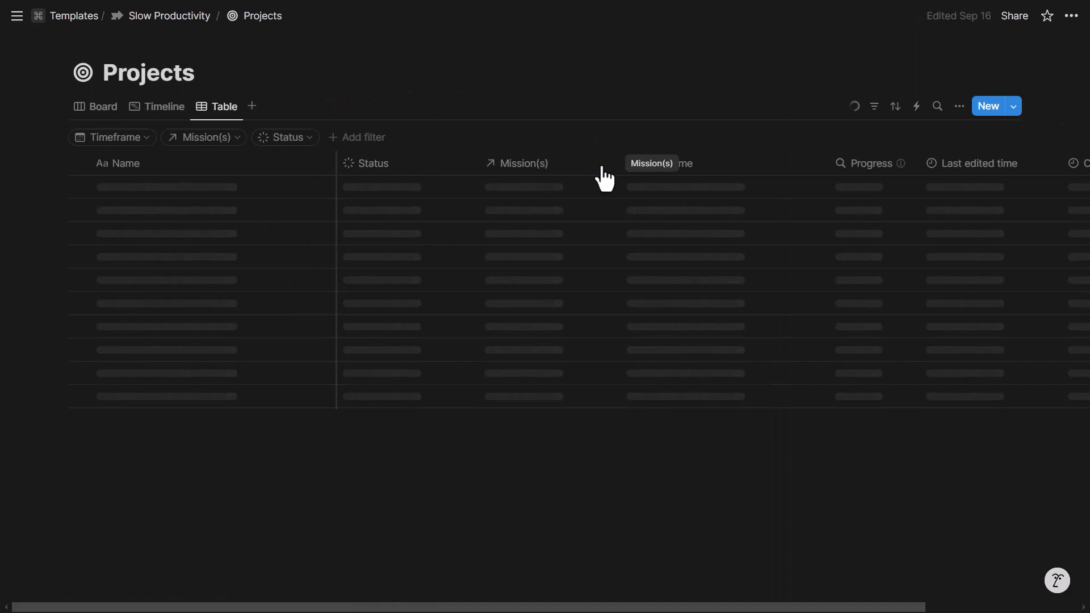
{"action": "left_click", "coordinate": [199, 139]}
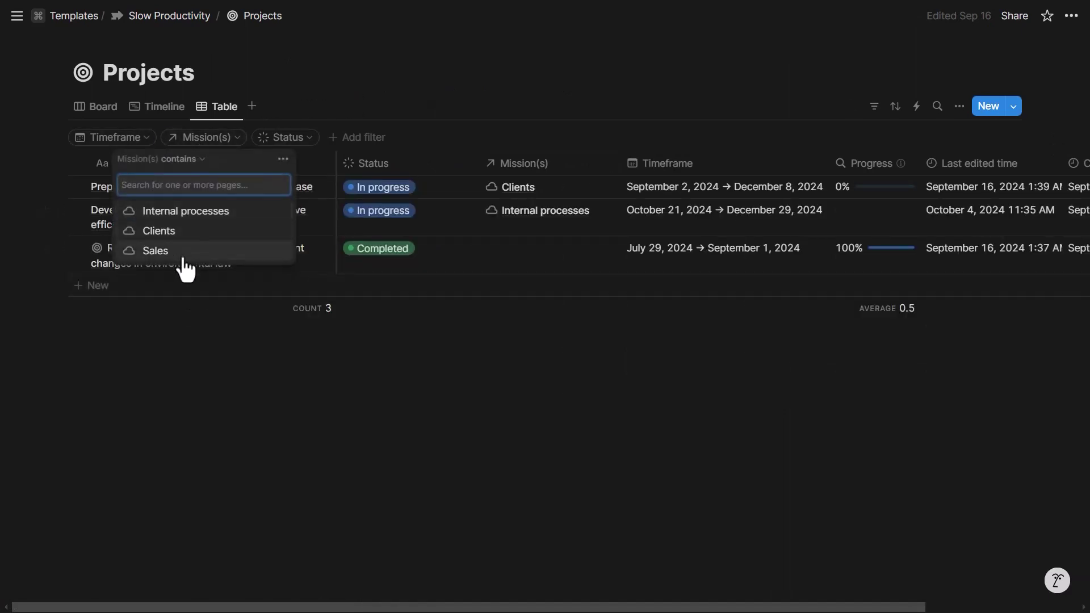
{"action": "left_click", "coordinate": [281, 139]}
{"action": "left_click", "coordinate": [117, 141]}
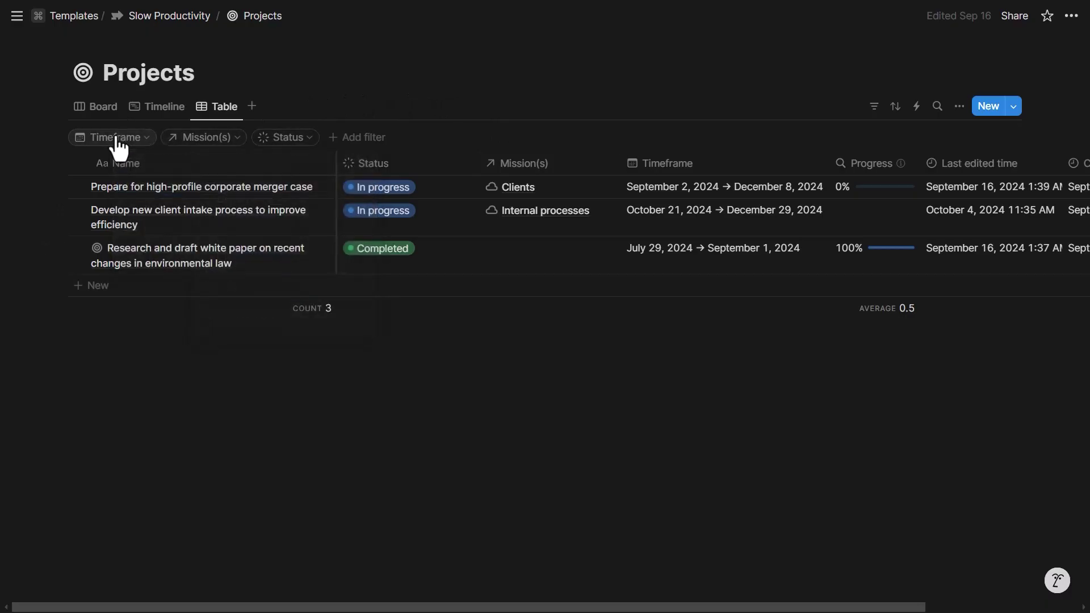
{"action": "left_click", "coordinate": [117, 142]}
{"action": "left_click", "coordinate": [331, 111]}
Step: Show Projects as a board and open the "Prepare for high-profile corporate merger case" project to review its properties
{"action": "left_click", "coordinate": [110, 109]}
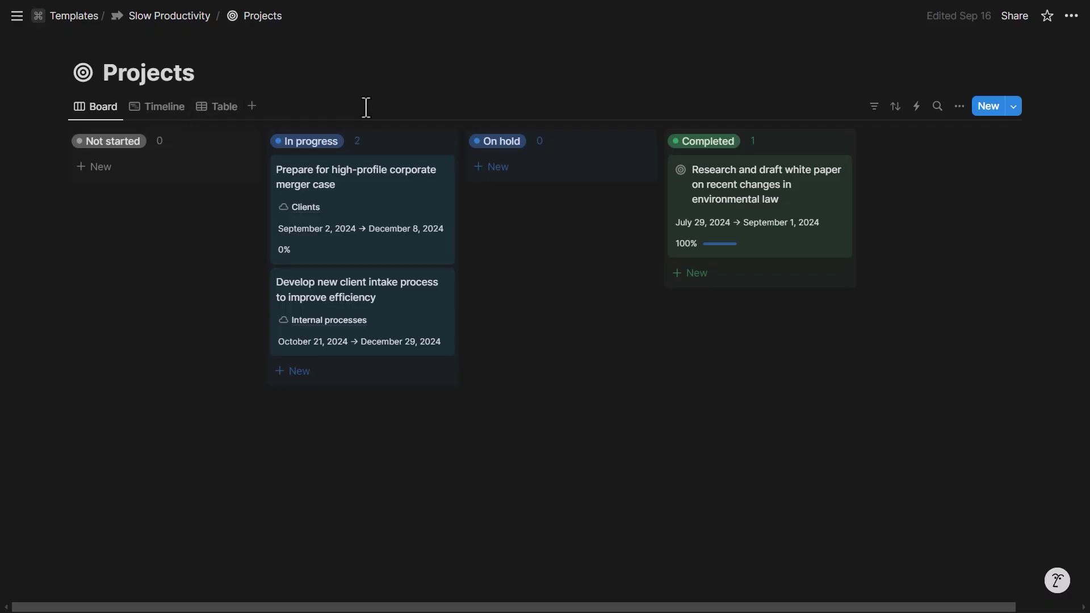
{"action": "left_click", "coordinate": [352, 199]}
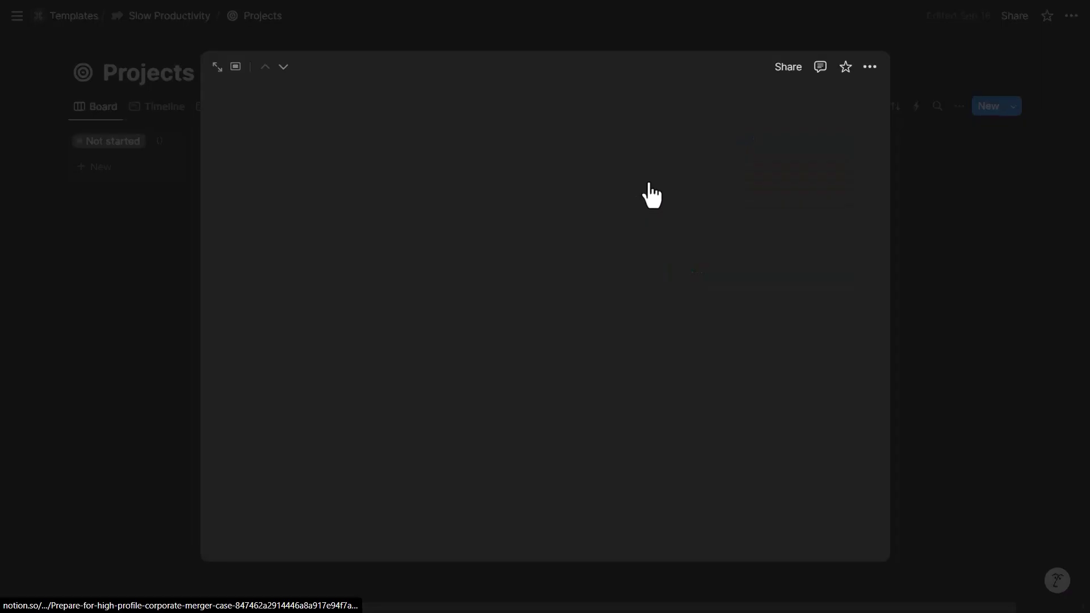
{"action": "scroll", "coordinate": [363, 233], "scroll_direction": "down", "scroll_amount": 2}
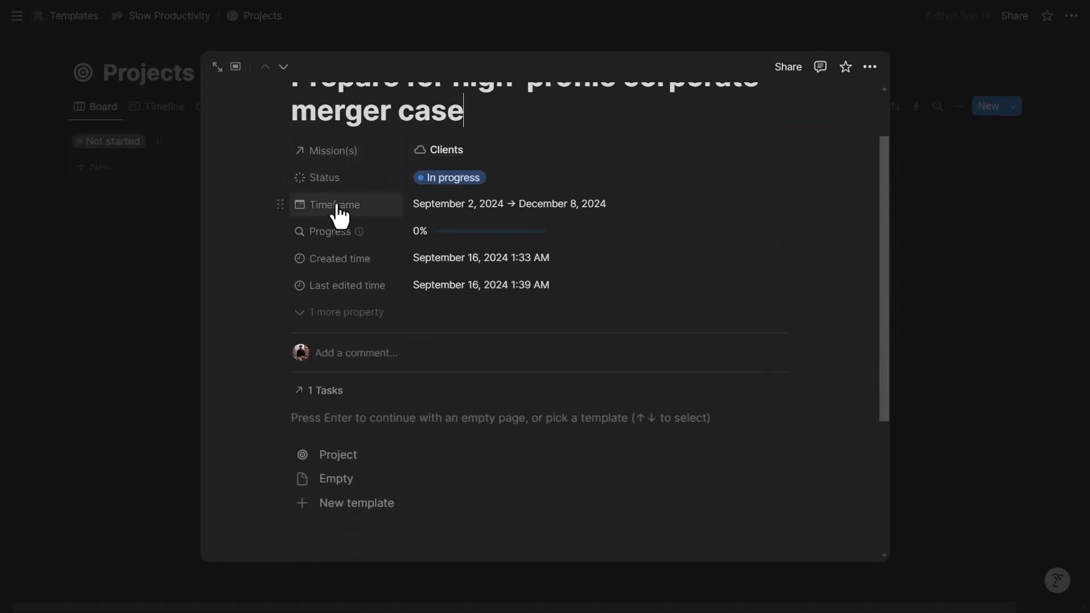
Step: Check the Progress rollup's settings and apply the Project template to the "Prepare for high-profile corporate merger case" page
{"action": "left_click", "coordinate": [563, 230]}
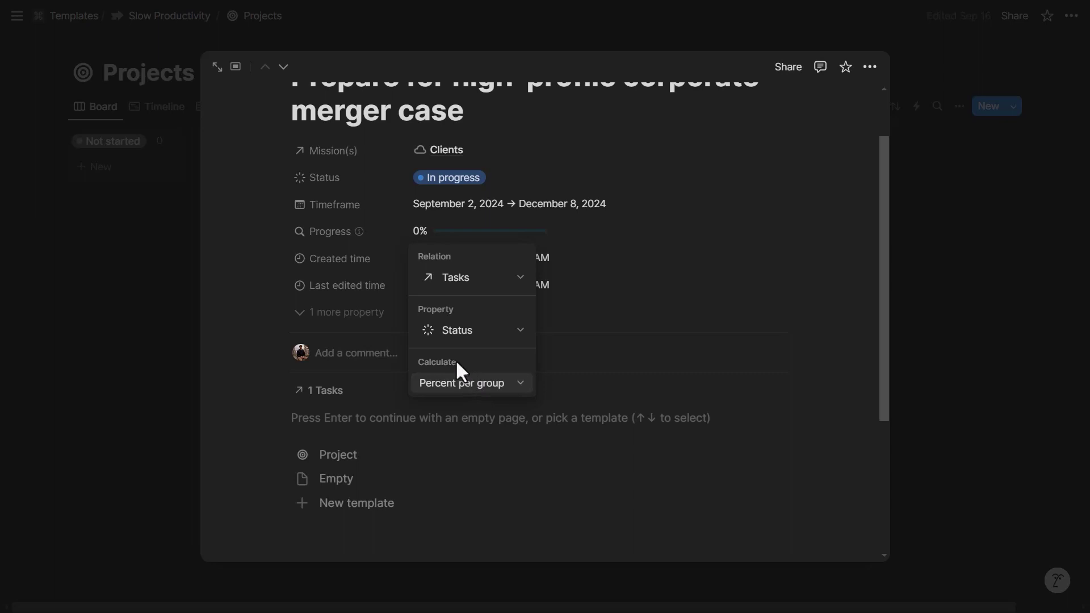
{"action": "key", "text": "Escape"}
{"action": "scroll", "coordinate": [483, 253], "scroll_direction": "down", "scroll_amount": 1}
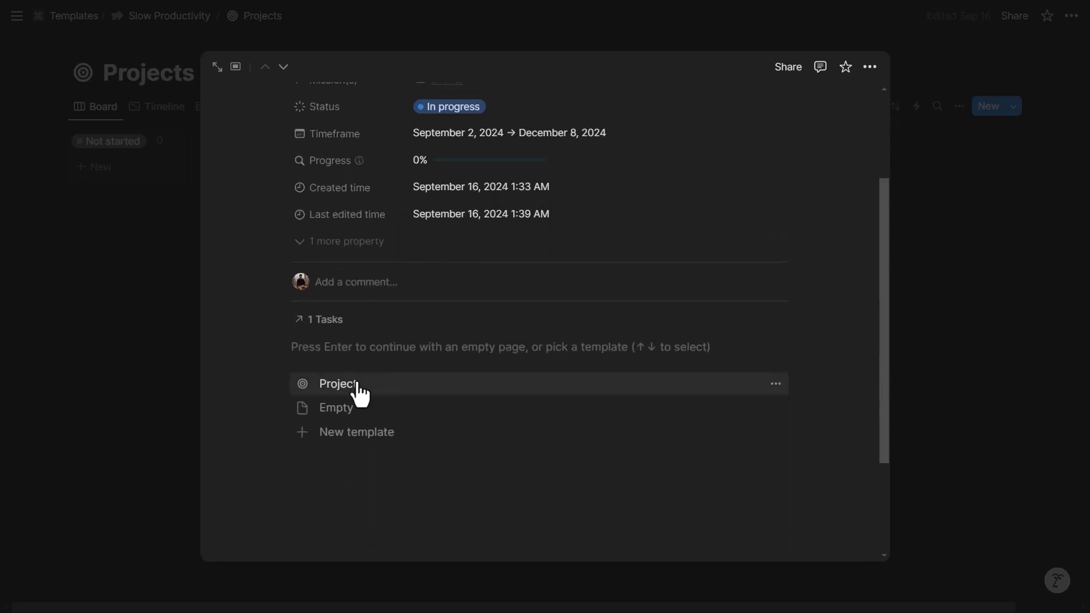
{"action": "left_click", "coordinate": [482, 380]}
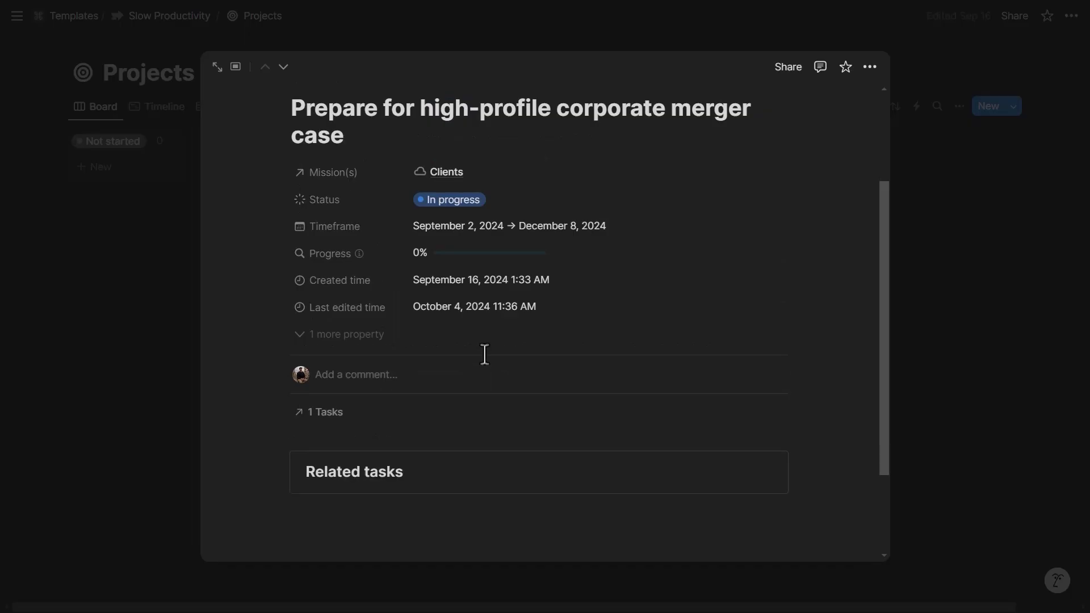
{"action": "scroll", "coordinate": [478, 334], "scroll_direction": "down", "scroll_amount": 4}
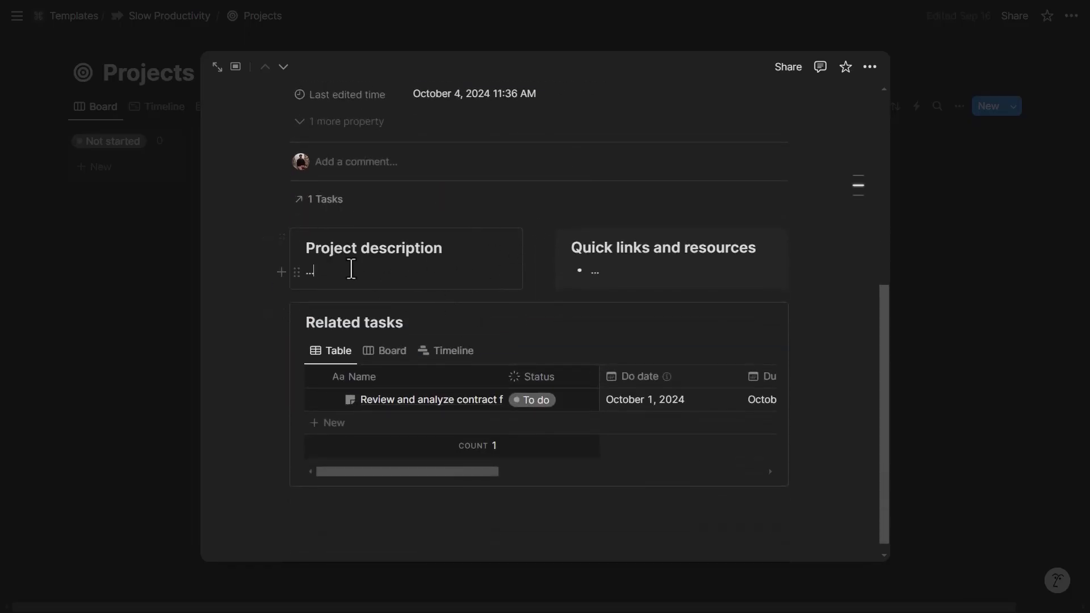
{"action": "scroll", "coordinate": [402, 214], "scroll_direction": "down", "scroll_amount": 1}
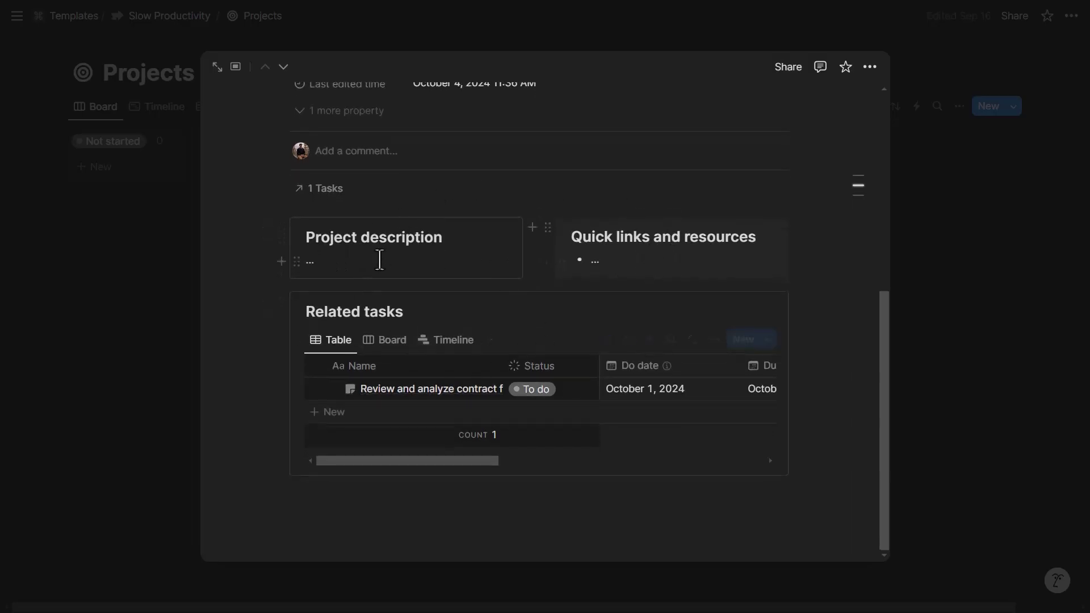
{"action": "key", "text": "Escape"}
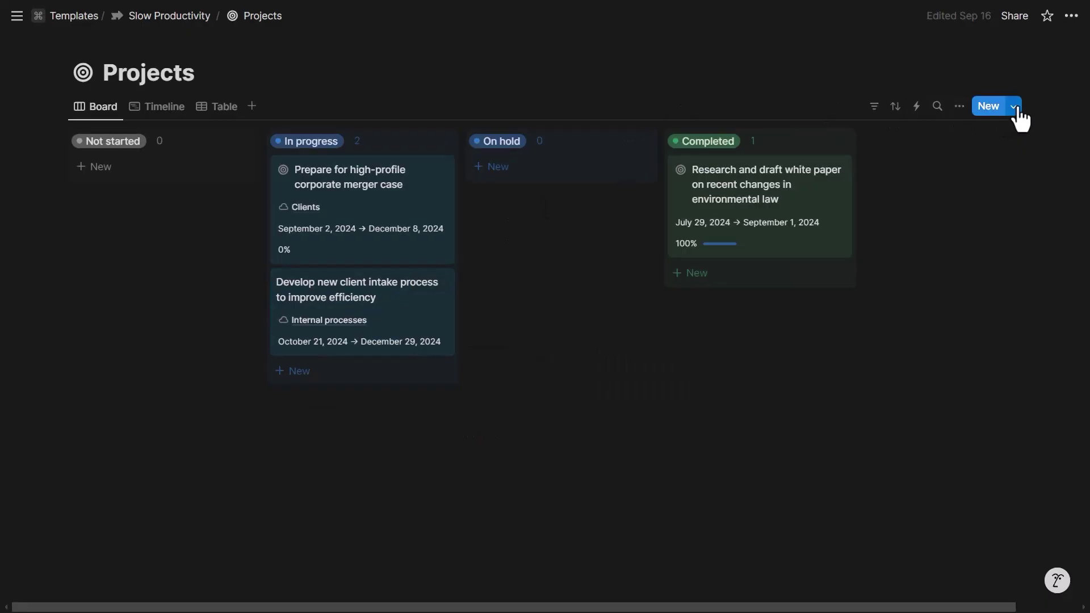
Step: Return from Projects to the Slow Productivity page and open the Tasks database
{"action": "left_click", "coordinate": [1013, 106]}
{"action": "key", "text": "ctrl+["}
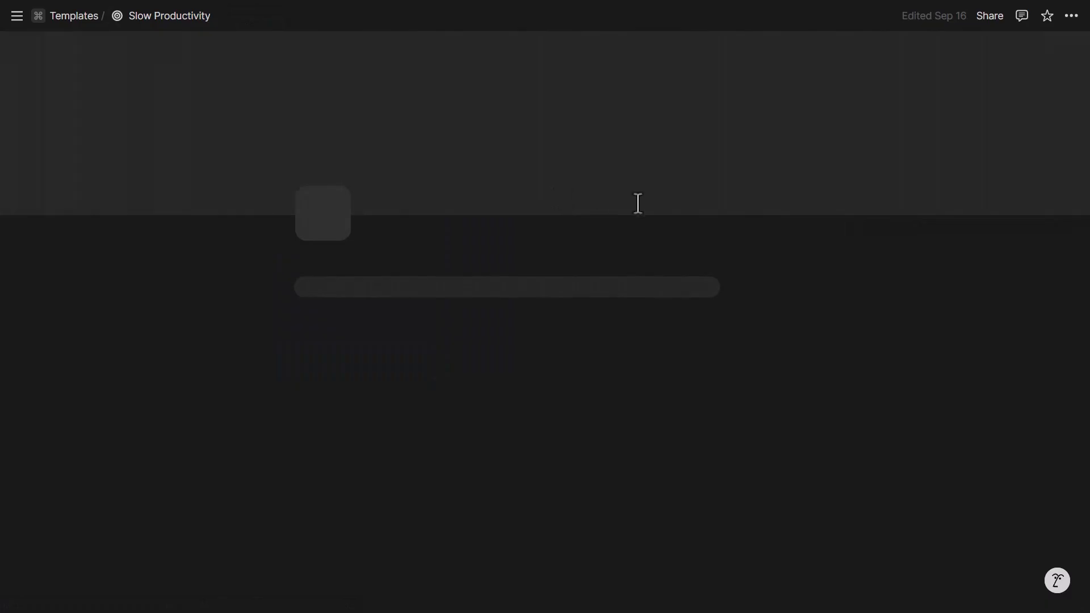
{"action": "scroll", "coordinate": [696, 211], "scroll_direction": "down", "scroll_amount": 10}
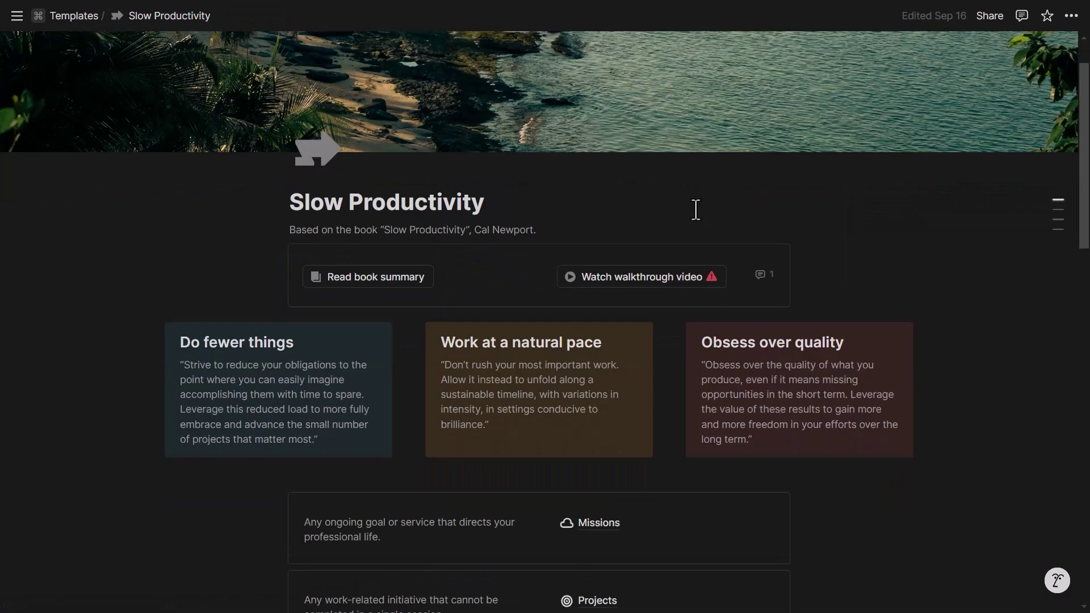
{"action": "left_click", "coordinate": [593, 316]}
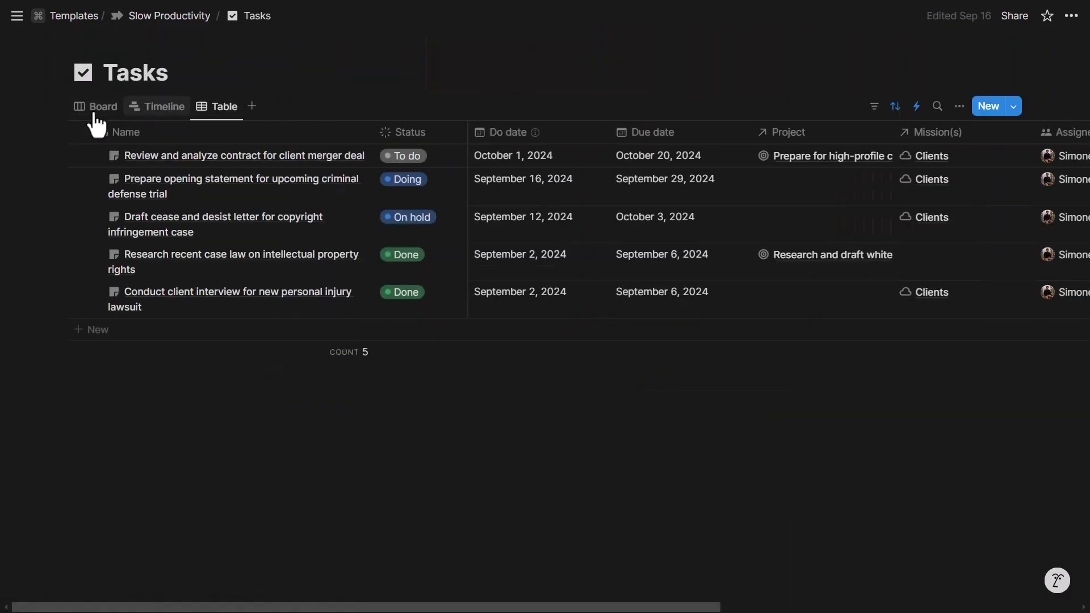
Step: Open the "Review and analyze contract for client merger deal" task and review its dates, status options and relations
{"action": "left_click", "coordinate": [346, 155]}
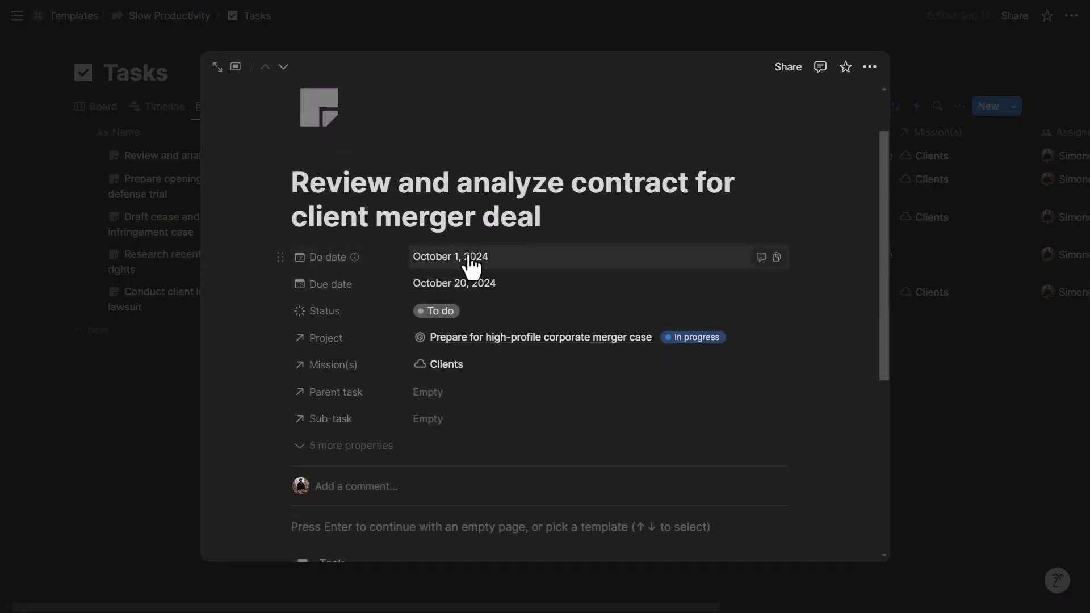
{"action": "left_click", "coordinate": [451, 313]}
{"action": "key", "text": "Escape"}
{"action": "scroll", "coordinate": [469, 336], "scroll_direction": "down", "scroll_amount": 1}
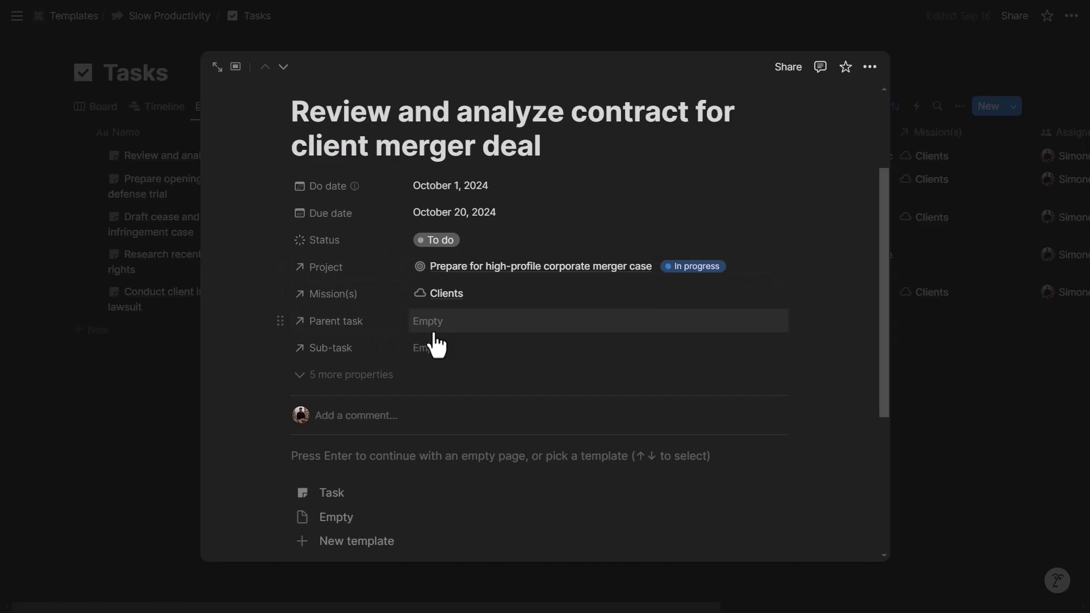
{"action": "key", "text": "Escape"}
Step: Expand the "Review and analyze contract for client merger deal" task and add a sub-item named "subtasks test"
{"action": "left_click", "coordinate": [96, 155]}
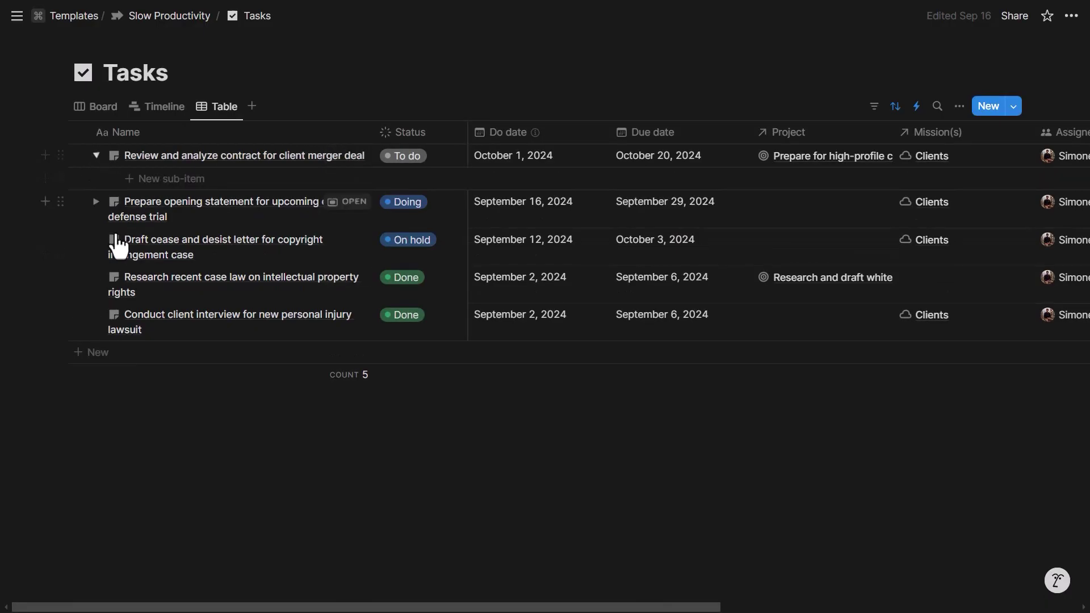
{"action": "left_click", "coordinate": [129, 181]}
{"action": "key", "text": "BackSpace"}
{"action": "key", "text": "BackSpace"}
{"action": "key", "text": "BackSpace"}
{"action": "key", "text": "BackSpace"}
{"action": "type", "text": "subtasks test"}
{"action": "key", "text": "Escape"}
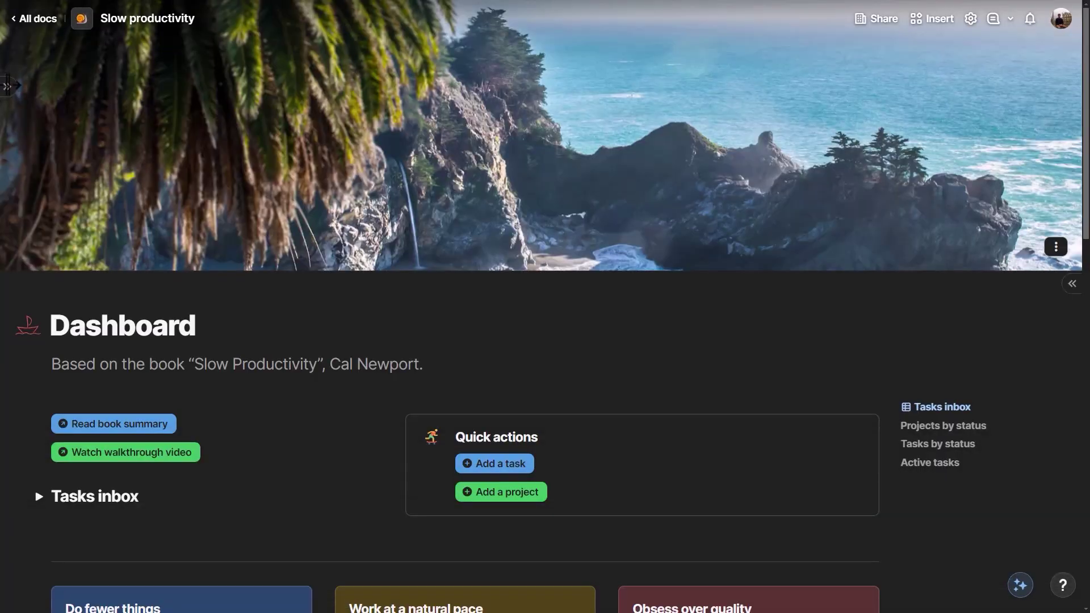
Step: Switch to the Slow productivity doc in Coda, view its Missions page, and return to the Dashboard with the page list collapsed
{"action": "left_click", "coordinate": [8, 86]}
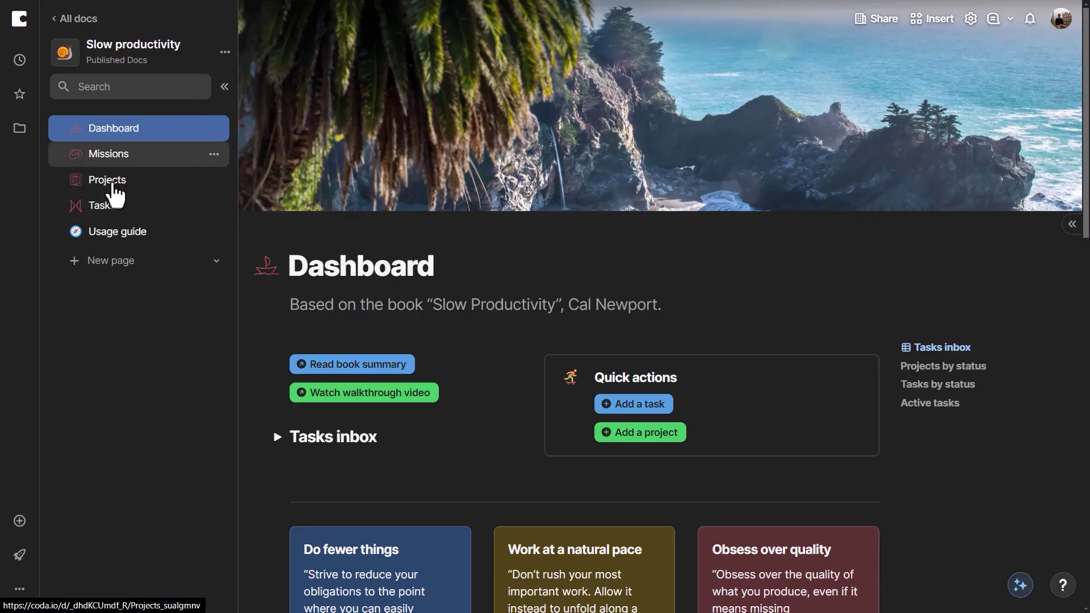
{"action": "left_click", "coordinate": [115, 158]}
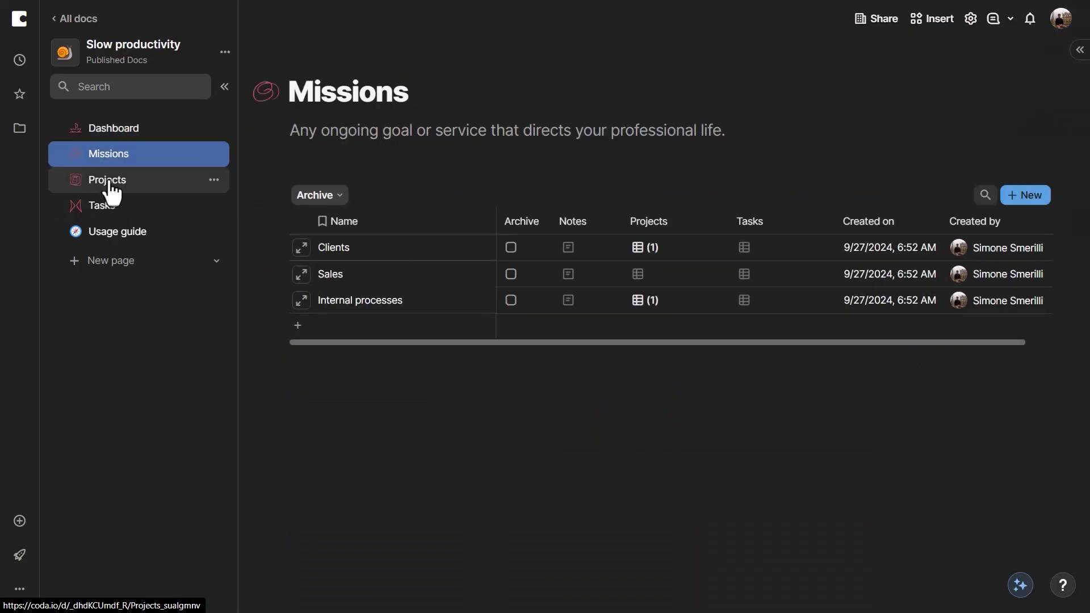
{"action": "key", "text": "alt+Left"}
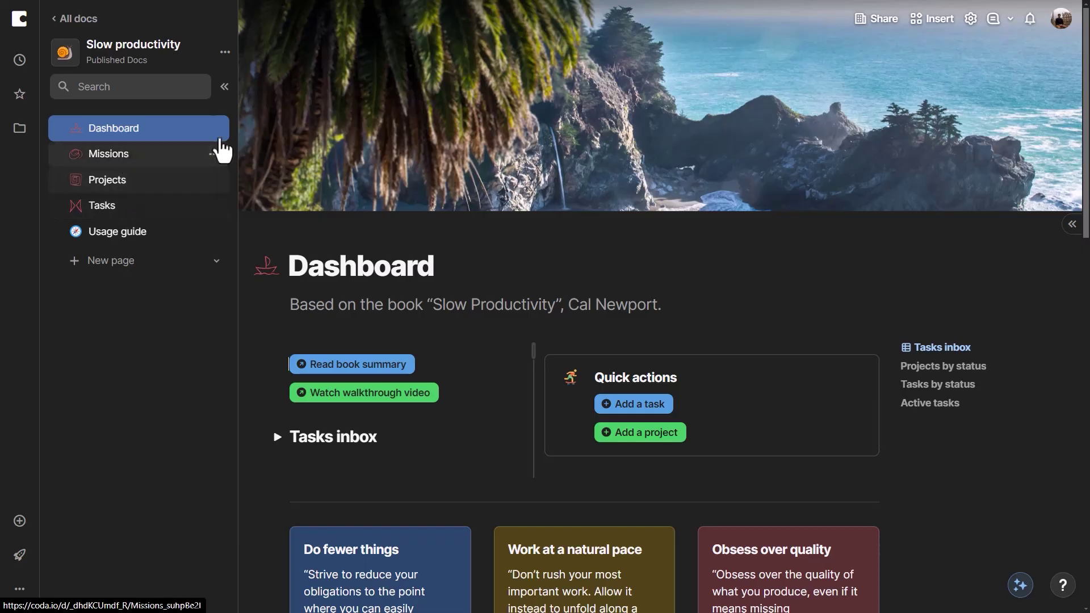
{"action": "left_click", "coordinate": [216, 87]}
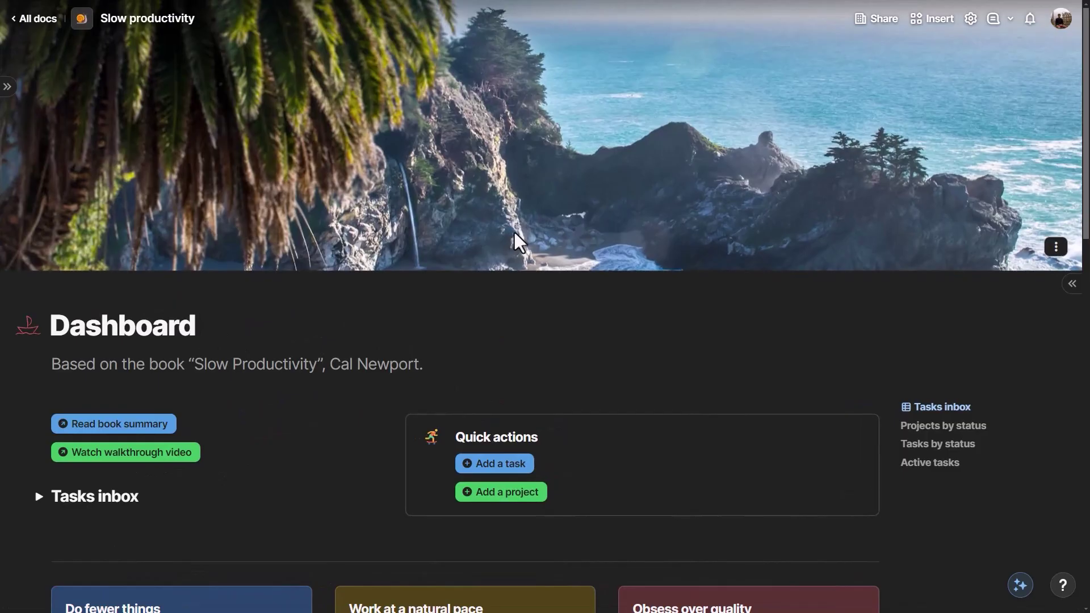
Step: Add a task named "Test task" using the Dashboard's quick actions
{"action": "scroll", "coordinate": [514, 234], "scroll_direction": "down", "scroll_amount": 5}
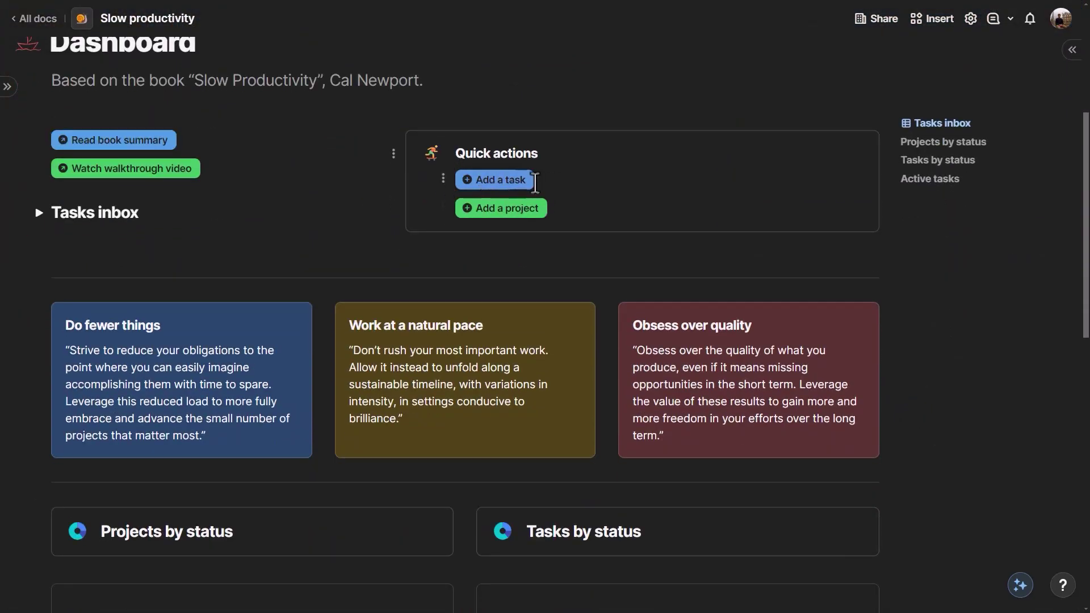
{"action": "left_click", "coordinate": [476, 179]}
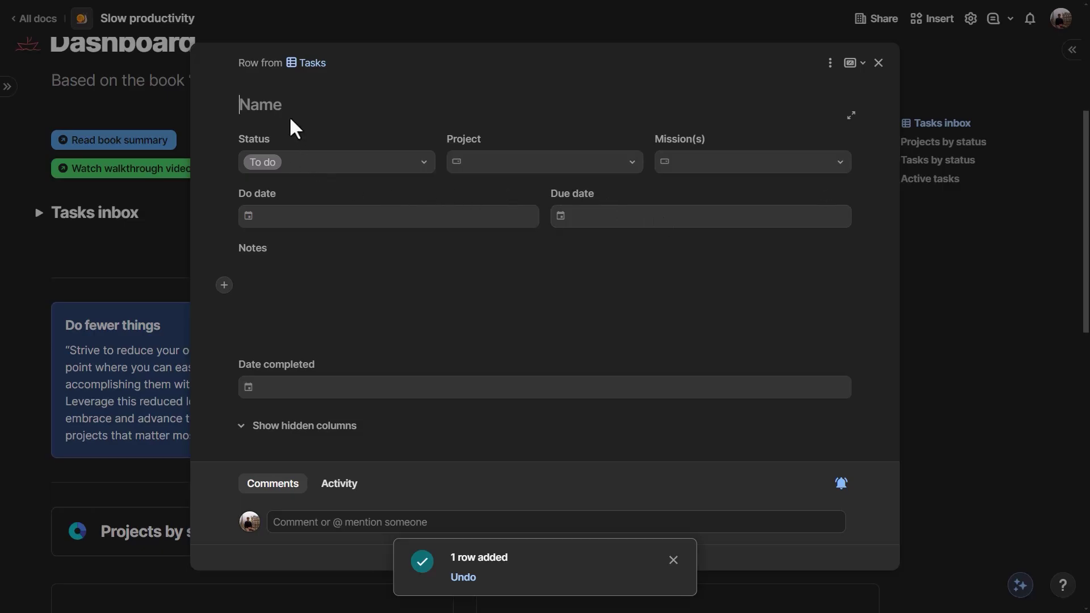
{"action": "type", "text": "Test task"}
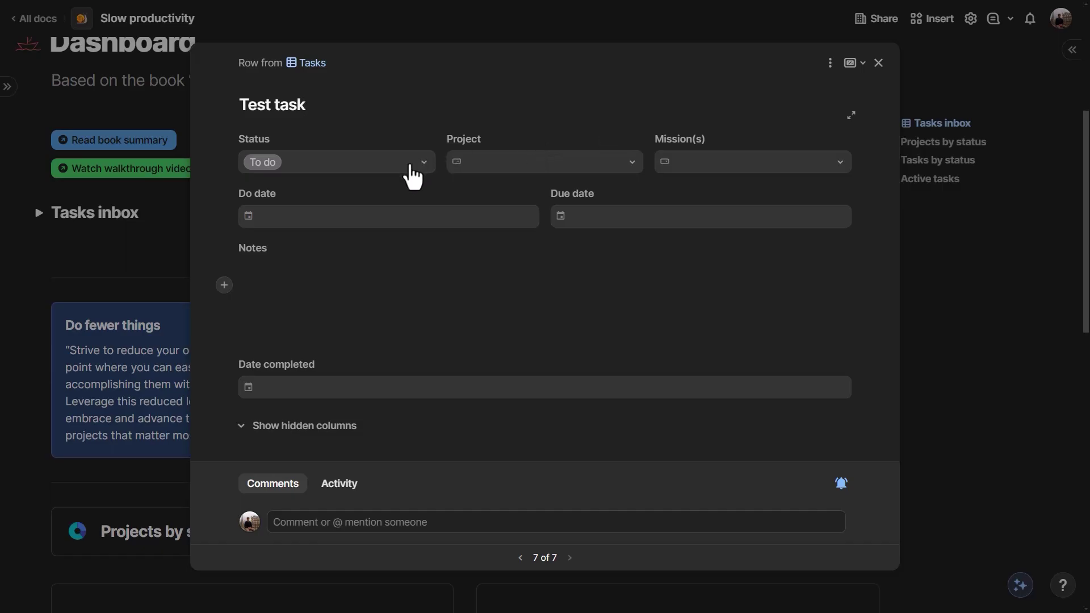
Step: Look at the new task's Project and Mission(s) fields, try October 4, 2024 as its Do date, and clear that date
{"action": "left_click", "coordinate": [542, 165]}
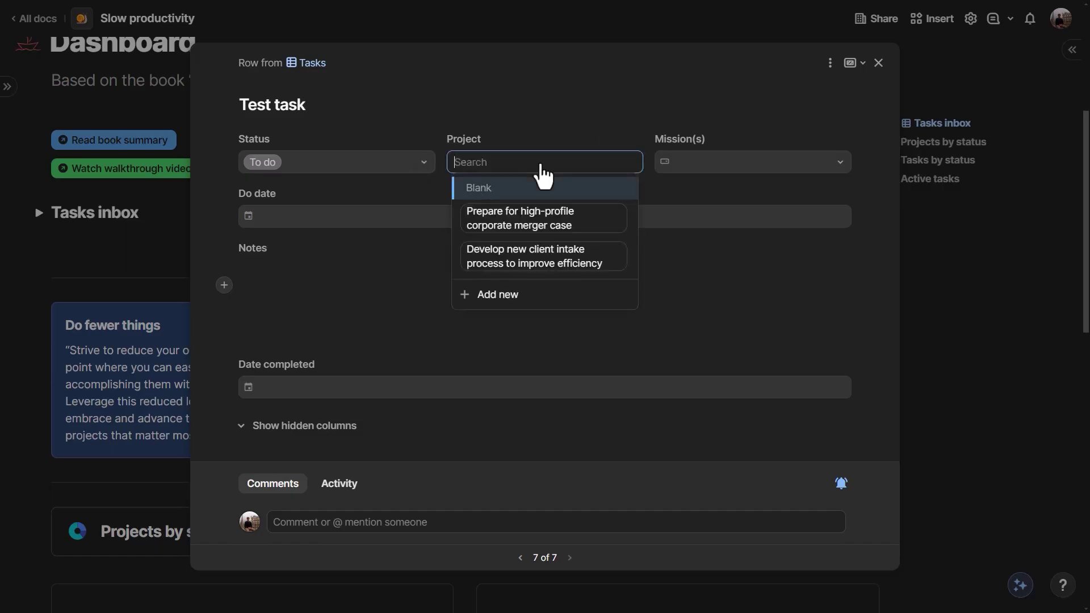
{"action": "left_click", "coordinate": [716, 162]}
{"action": "left_click", "coordinate": [371, 225]}
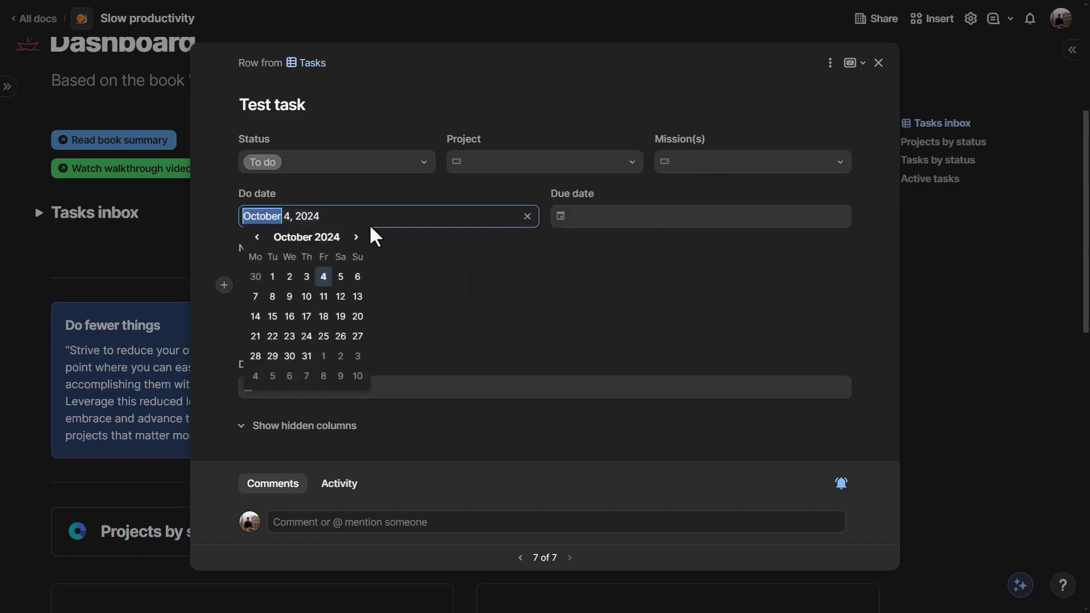
{"action": "left_click", "coordinate": [630, 227]}
{"action": "left_click", "coordinate": [350, 231]}
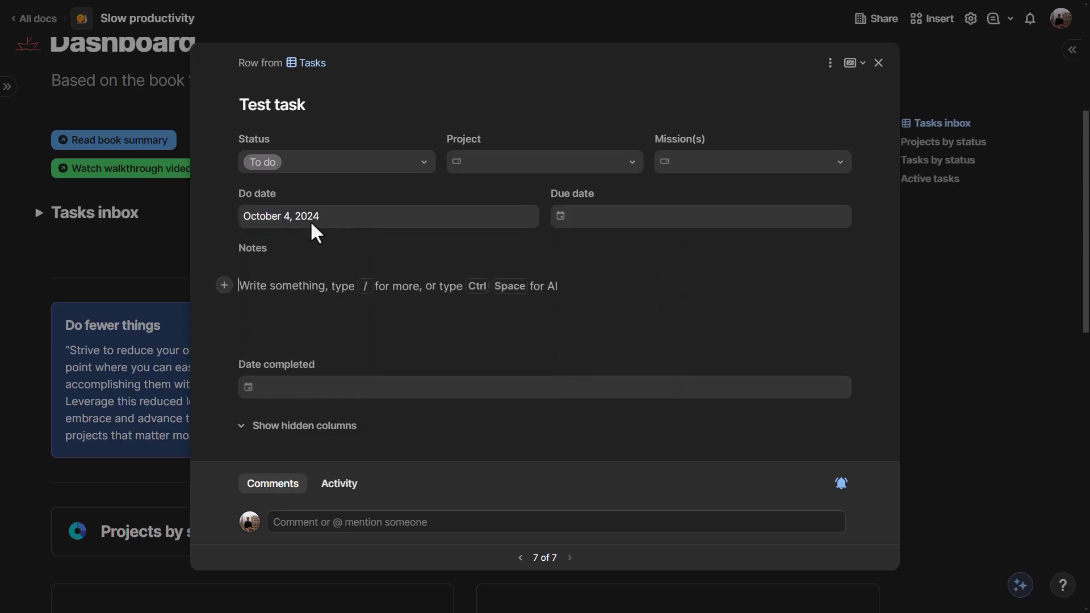
{"action": "left_click", "coordinate": [529, 223]}
{"action": "key", "text": "Tab"}
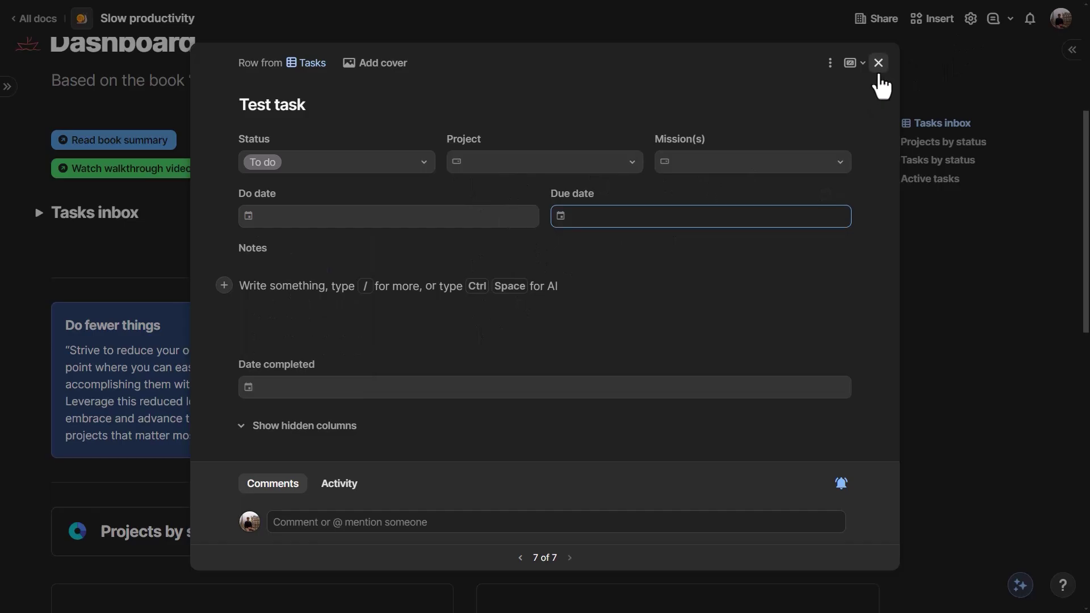
Step: Expand the Tasks inbox on the Dashboard and open "Test task" from it to check its details
{"action": "left_click", "coordinate": [878, 62]}
{"action": "left_click", "coordinate": [39, 213]}
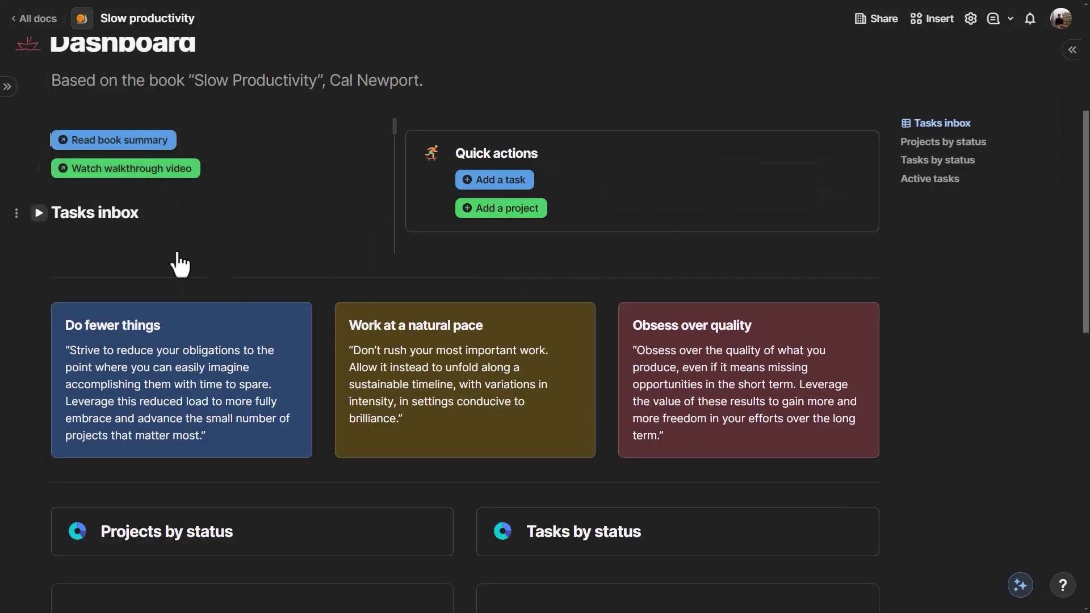
{"action": "left_click", "coordinate": [248, 350]}
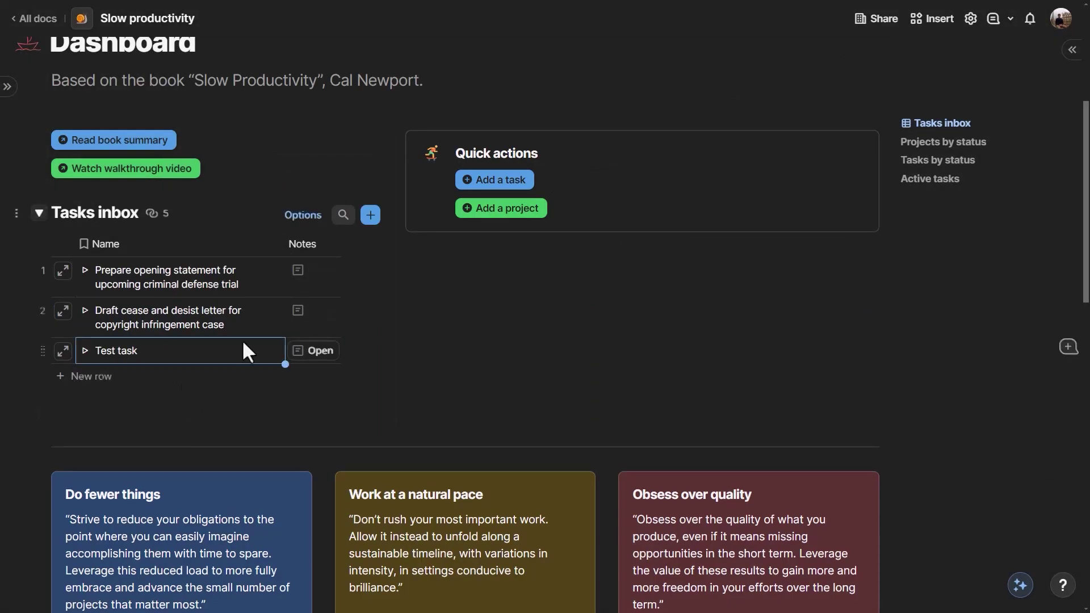
{"action": "left_click", "coordinate": [311, 352]}
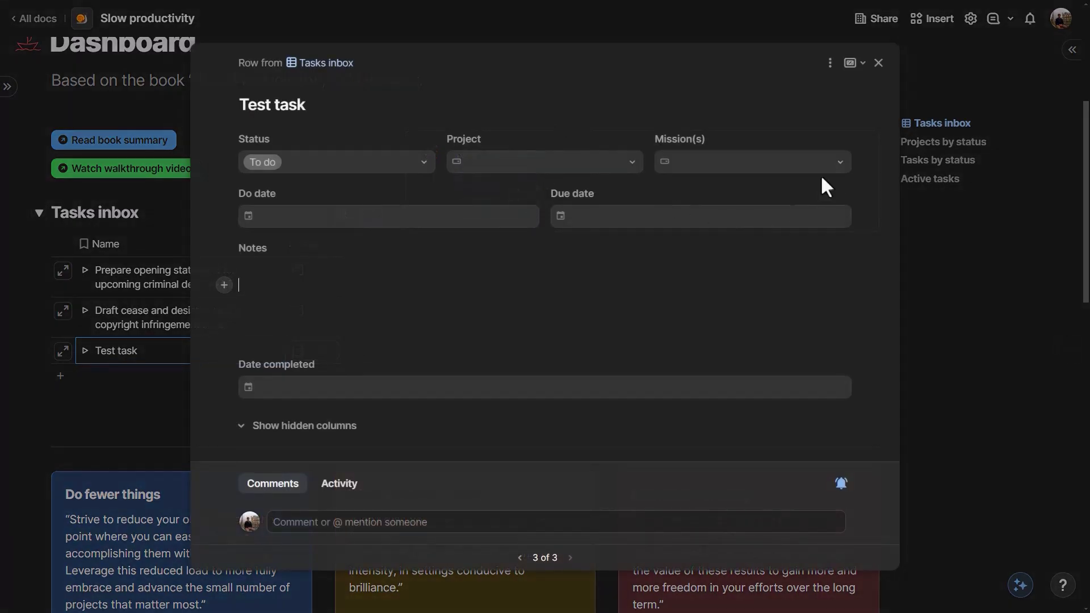
{"action": "left_click", "coordinate": [878, 63]}
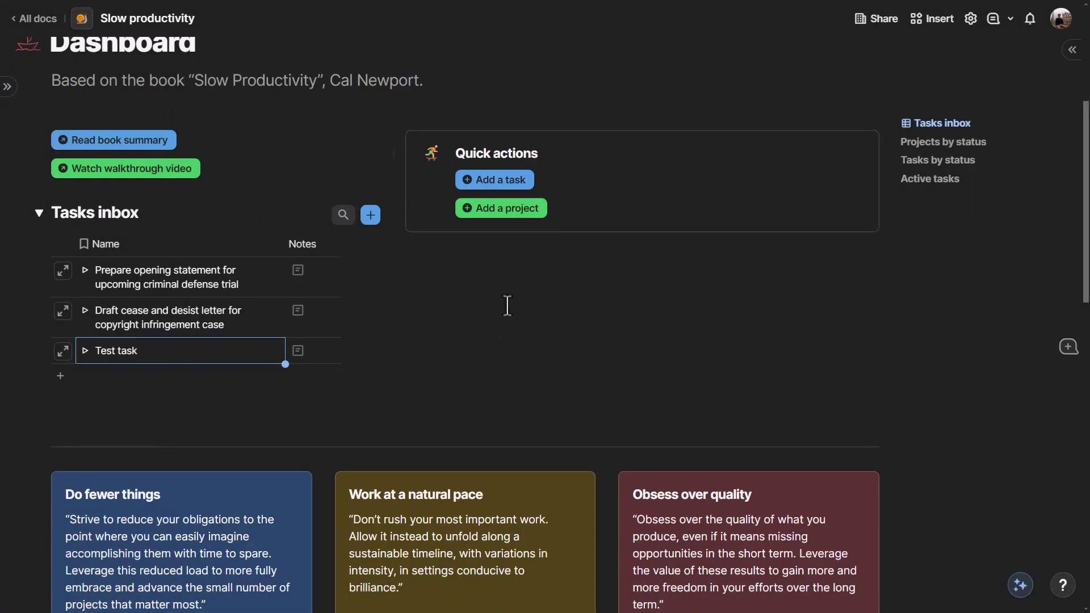
Step: Review the Dashboard's Active tasks table and its task entries
{"action": "scroll", "coordinate": [507, 306], "scroll_direction": "down", "scroll_amount": 15}
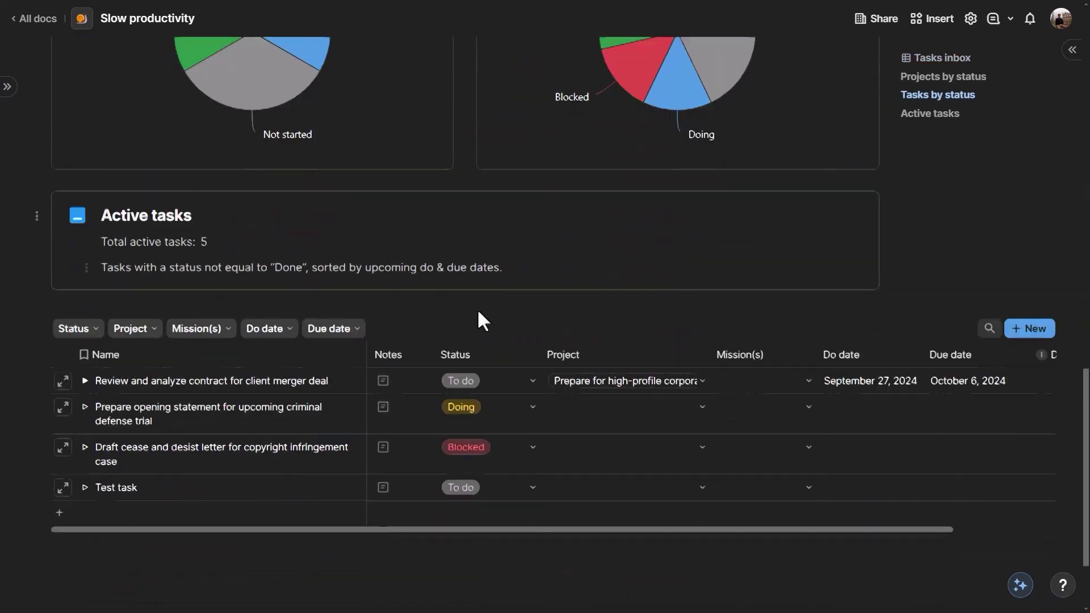
{"action": "scroll", "coordinate": [324, 352], "scroll_direction": "down", "scroll_amount": 2}
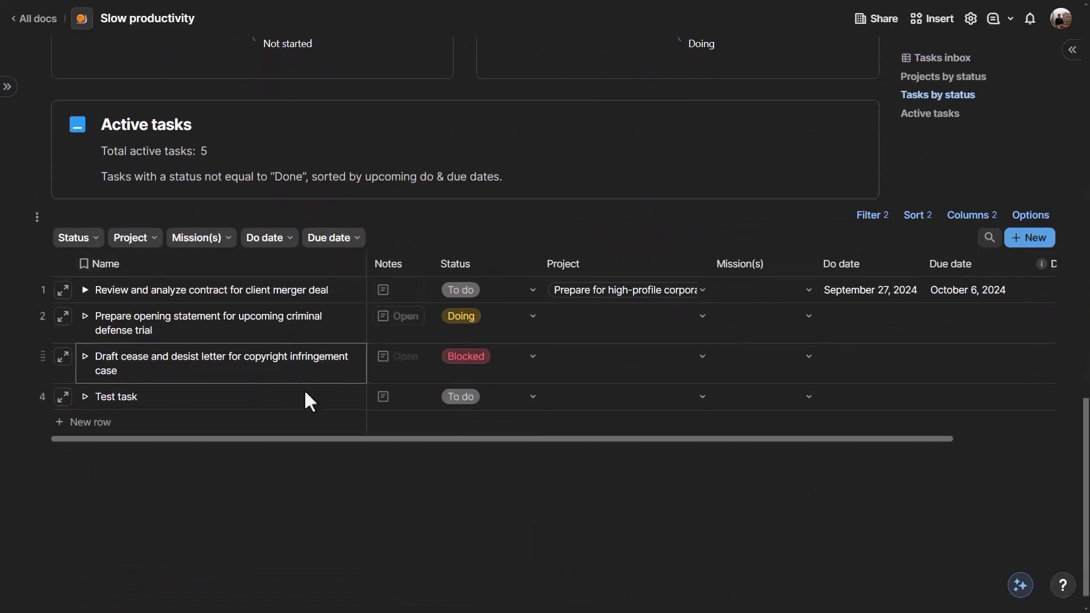
{"action": "scroll", "coordinate": [311, 377], "scroll_direction": "up", "scroll_amount": 15}
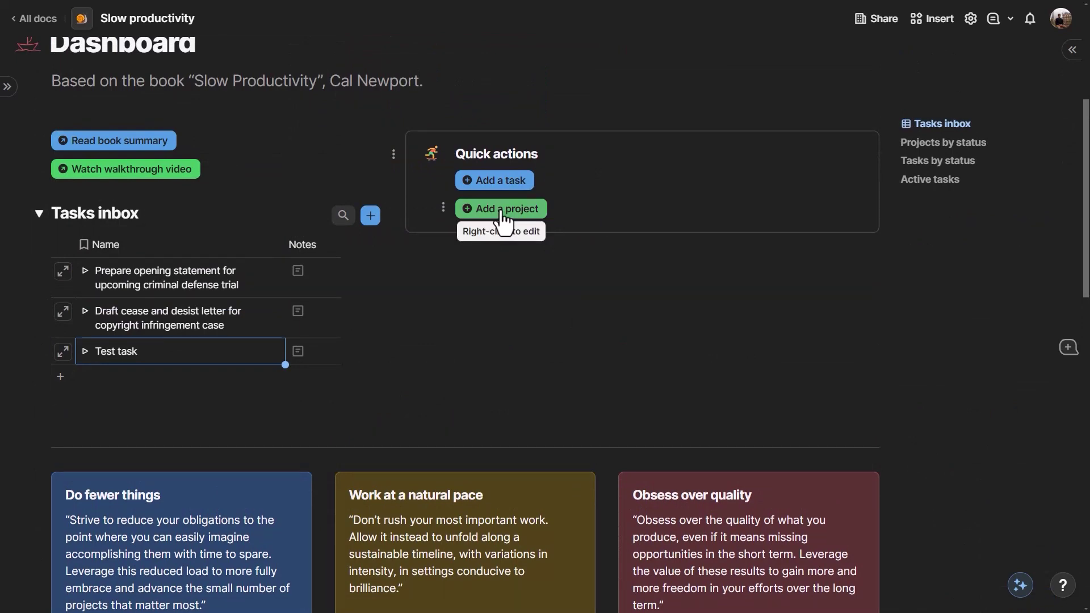
Step: Examine the Projects by status and Tasks by status charts, including the To do share of tasks
{"action": "left_click", "coordinate": [509, 209]}
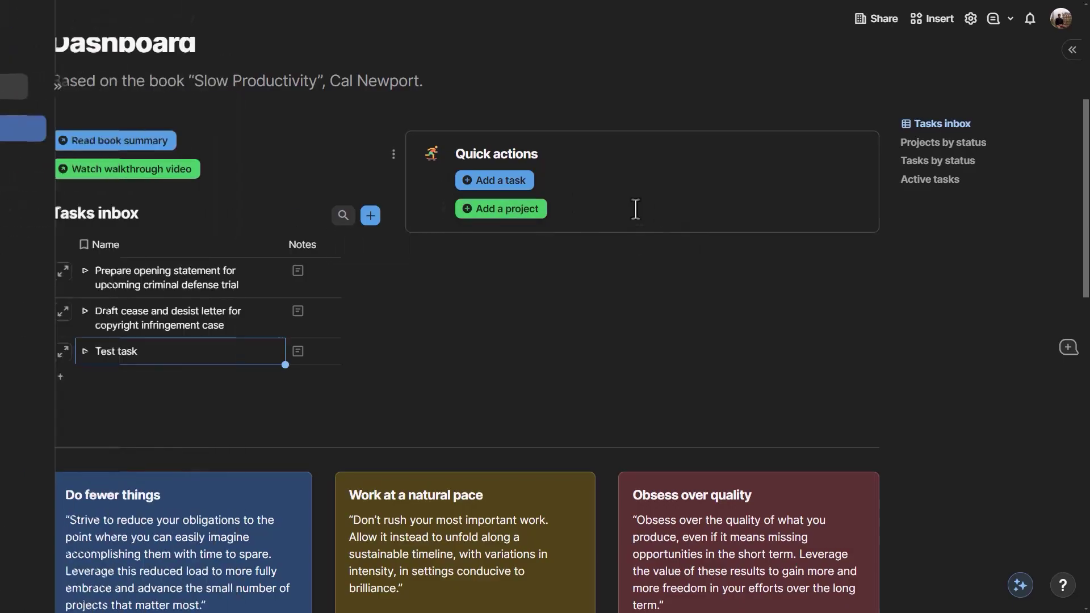
{"action": "scroll", "coordinate": [579, 304], "scroll_direction": "down", "scroll_amount": 5}
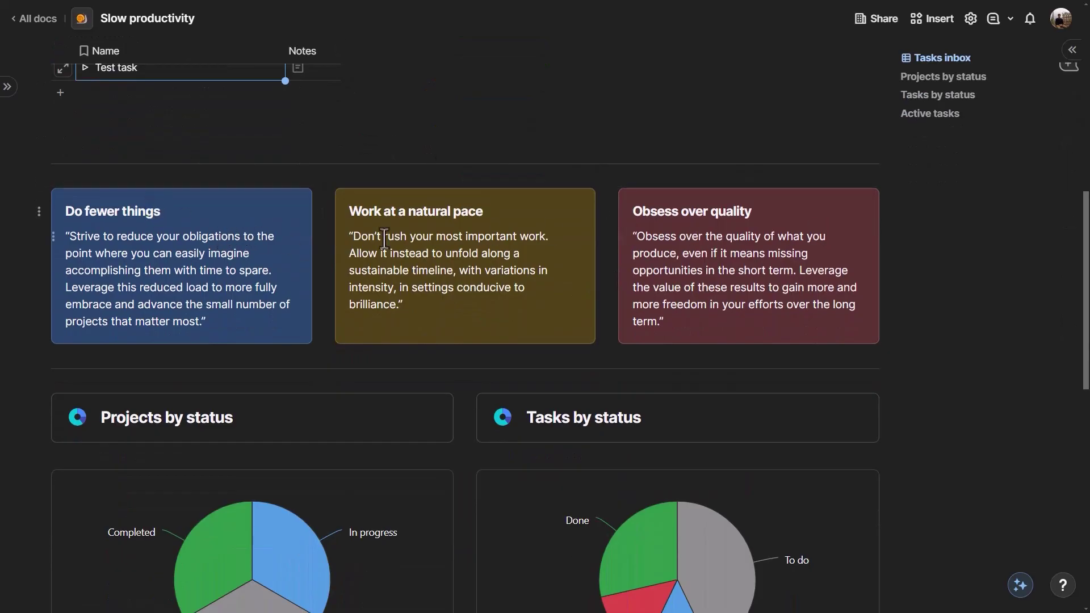
{"action": "scroll", "coordinate": [562, 223], "scroll_direction": "down", "scroll_amount": 5}
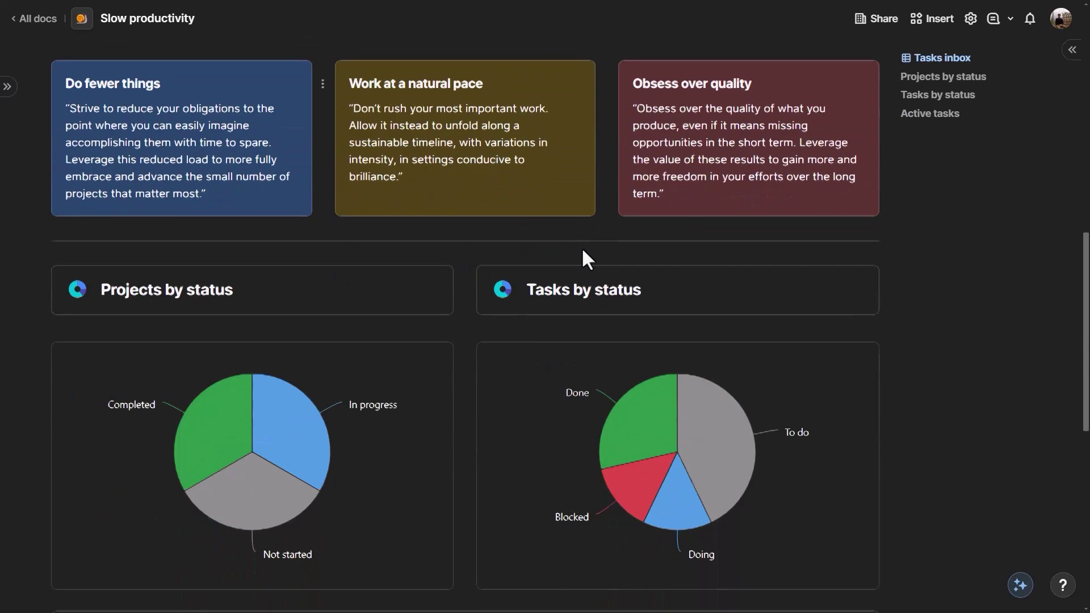
{"action": "mouse_move", "coordinate": [733, 242]}
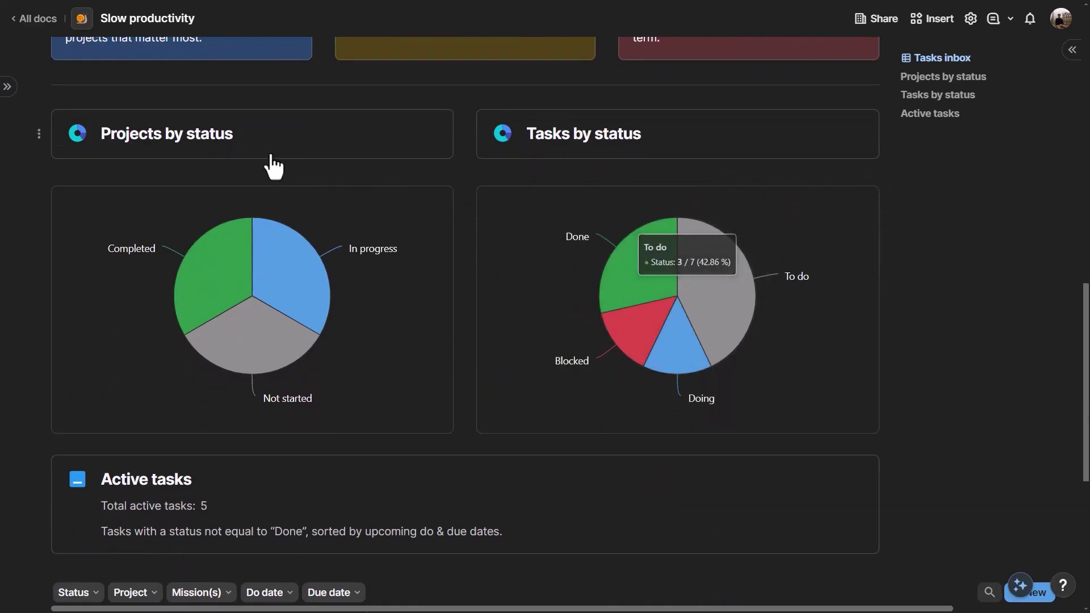
Step: Inspect the To do slice of the Tasks by status chart and the Total active tasks line in the Active tasks section
{"action": "mouse_move", "coordinate": [683, 307]}
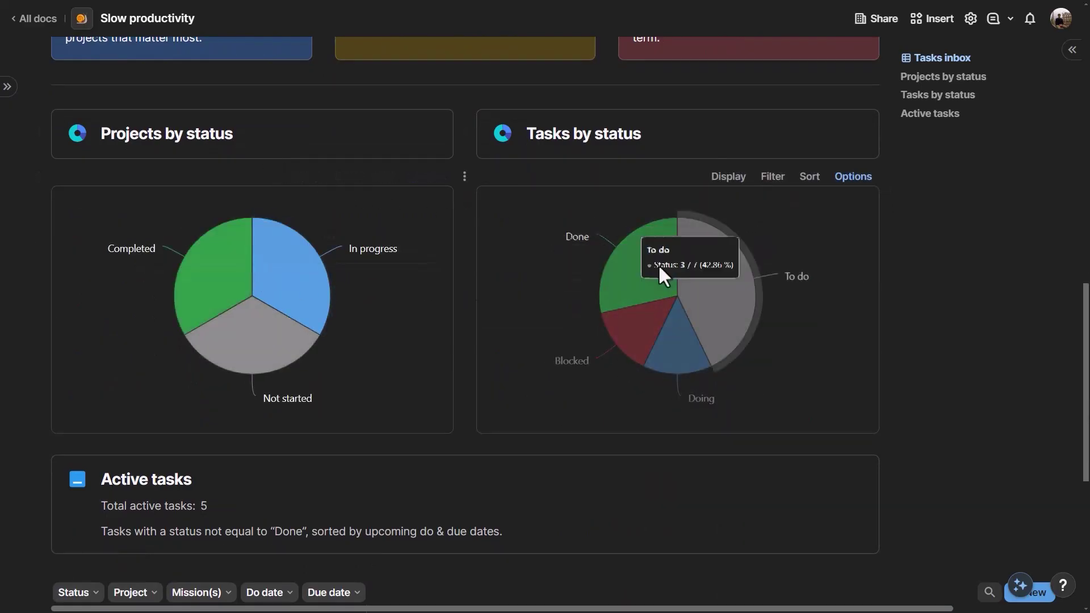
{"action": "scroll", "coordinate": [789, 357], "scroll_direction": "down", "scroll_amount": 4}
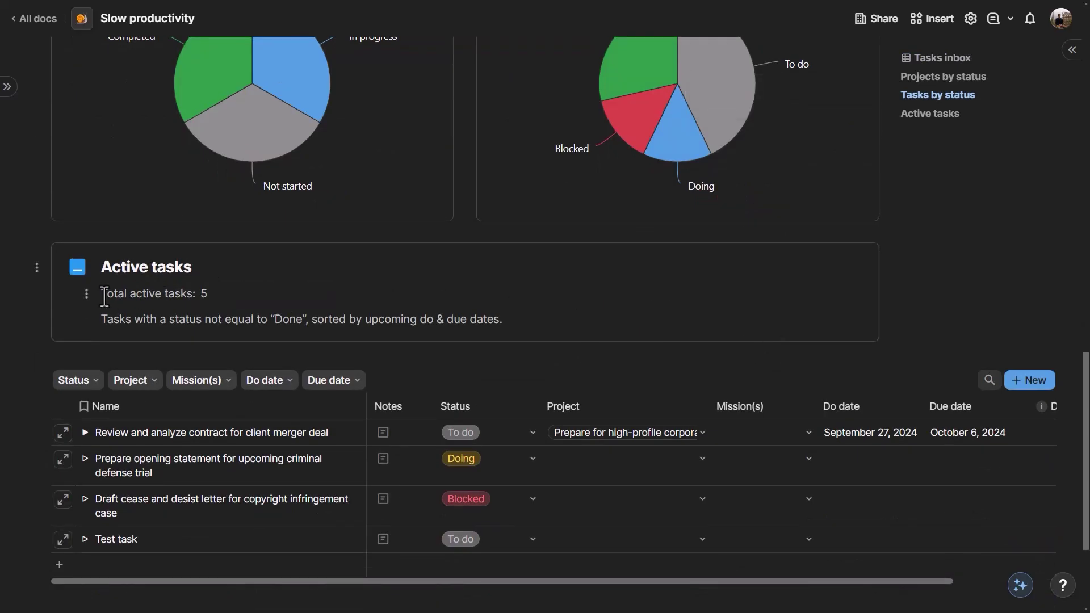
{"action": "left_click_drag", "start_coordinate": [101, 295], "coordinate": [149, 296]}
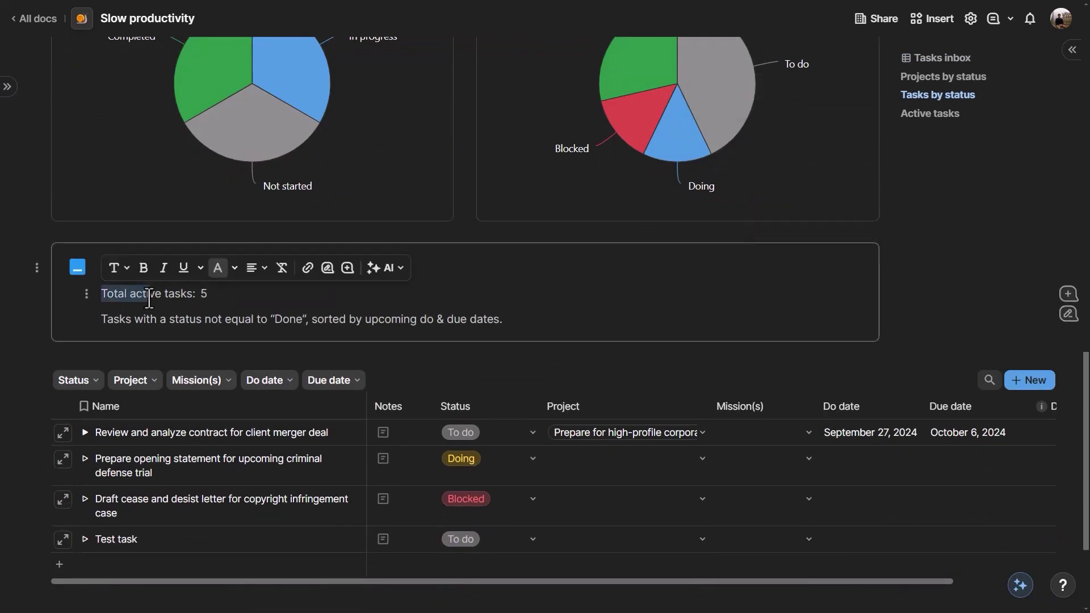
{"action": "left_click", "coordinate": [288, 294]}
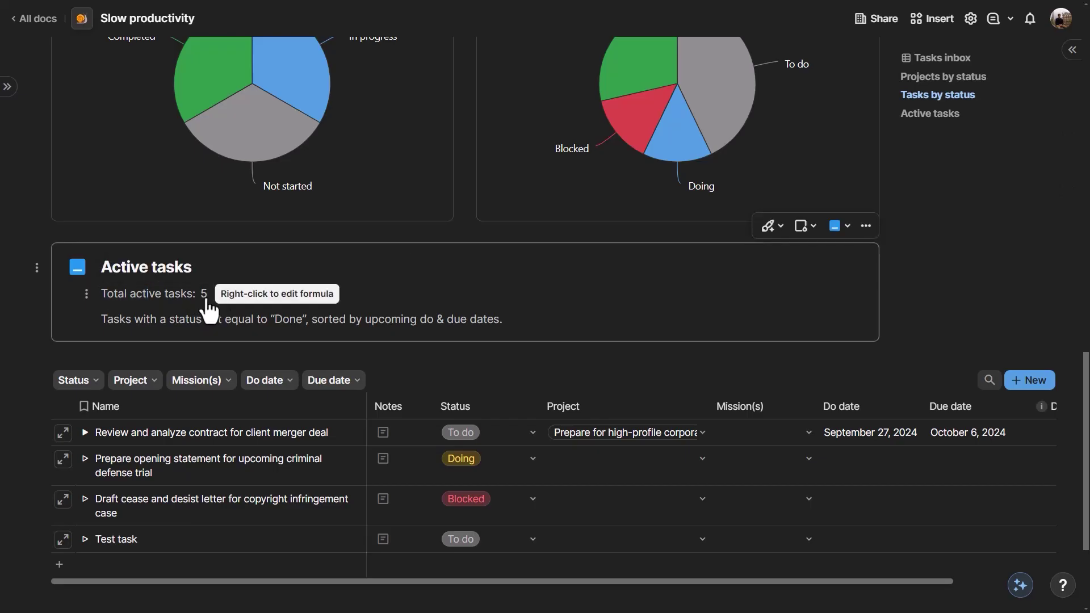
Step: Discard a blank formula started beside the active task count and inspect the count's own total_active_tasks formula
{"action": "type", "text": "="}
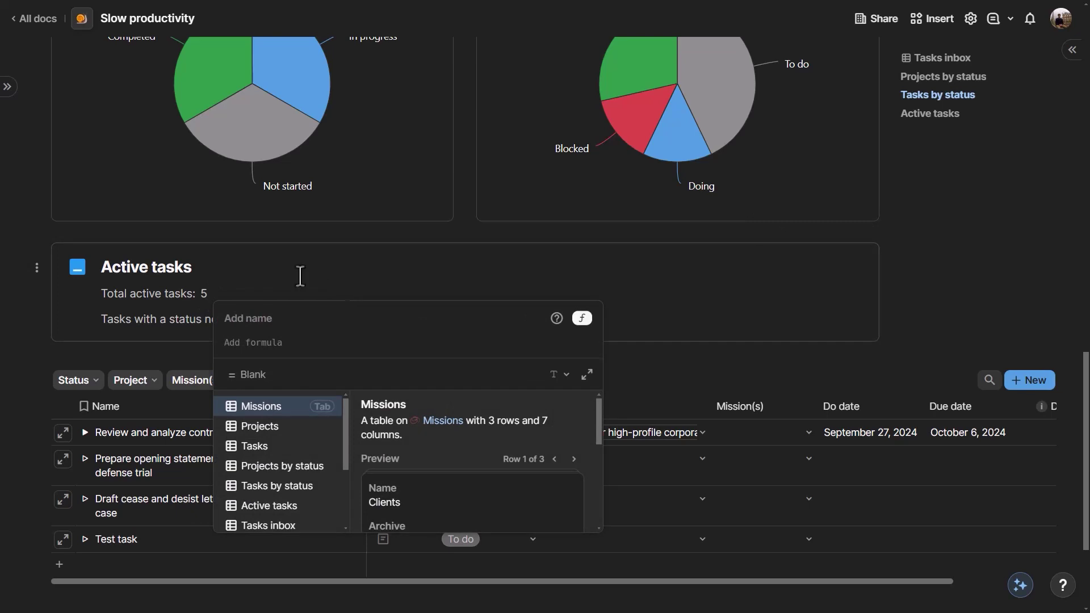
{"action": "key", "text": "Escape"}
{"action": "right_click", "coordinate": [204, 298]}
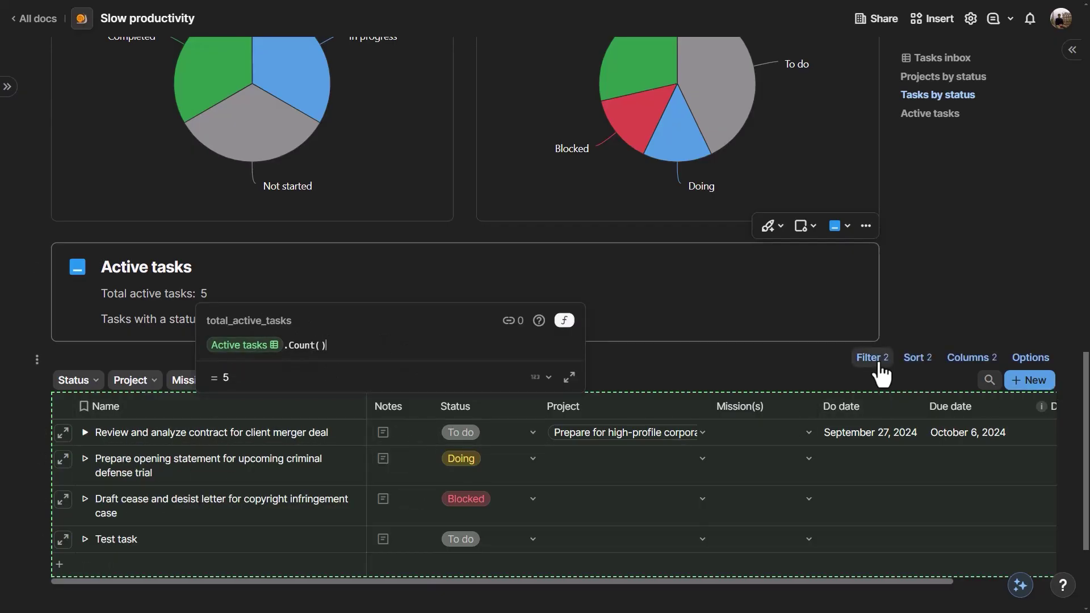
{"action": "left_click", "coordinate": [429, 333]}
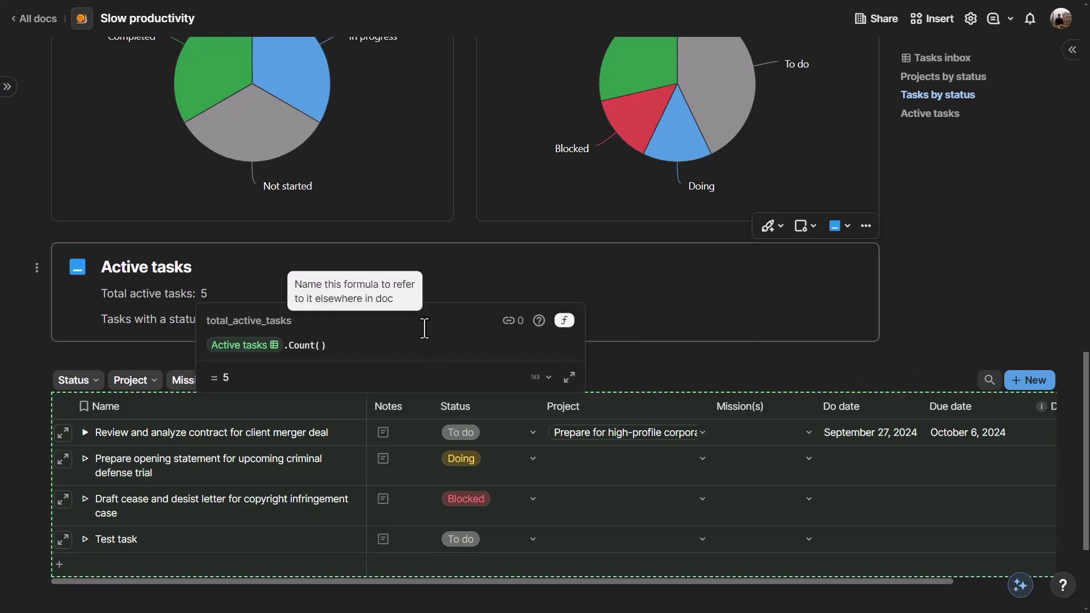
{"action": "left_click", "coordinate": [455, 294]}
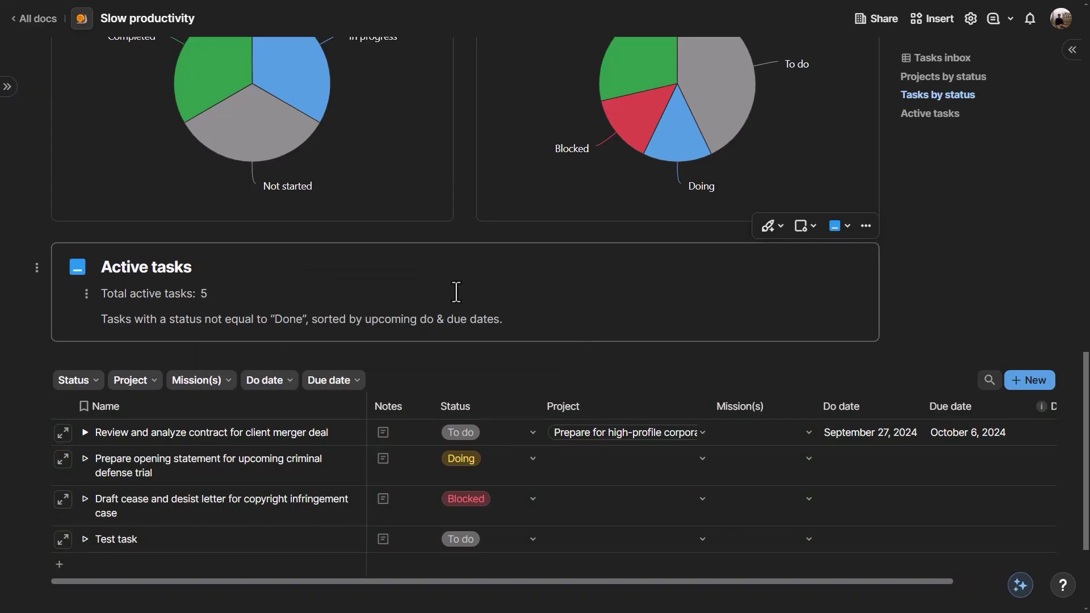
Step: Check the Active tasks table's filter settings, including the Status condition, and close them without editing
{"action": "scroll", "coordinate": [365, 462], "scroll_direction": "down", "scroll_amount": 3}
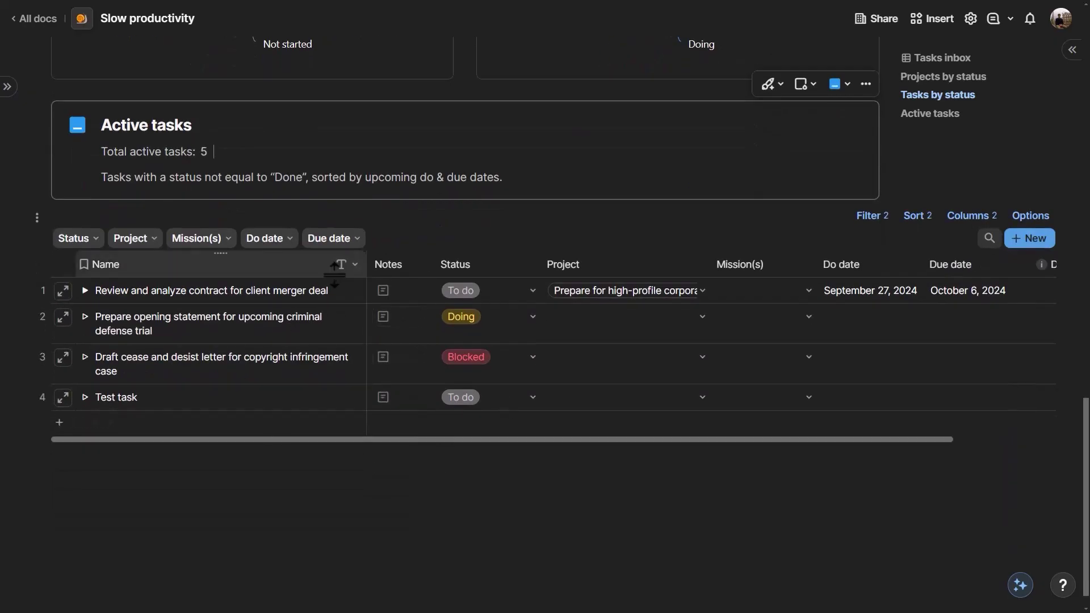
{"action": "left_click", "coordinate": [859, 218]}
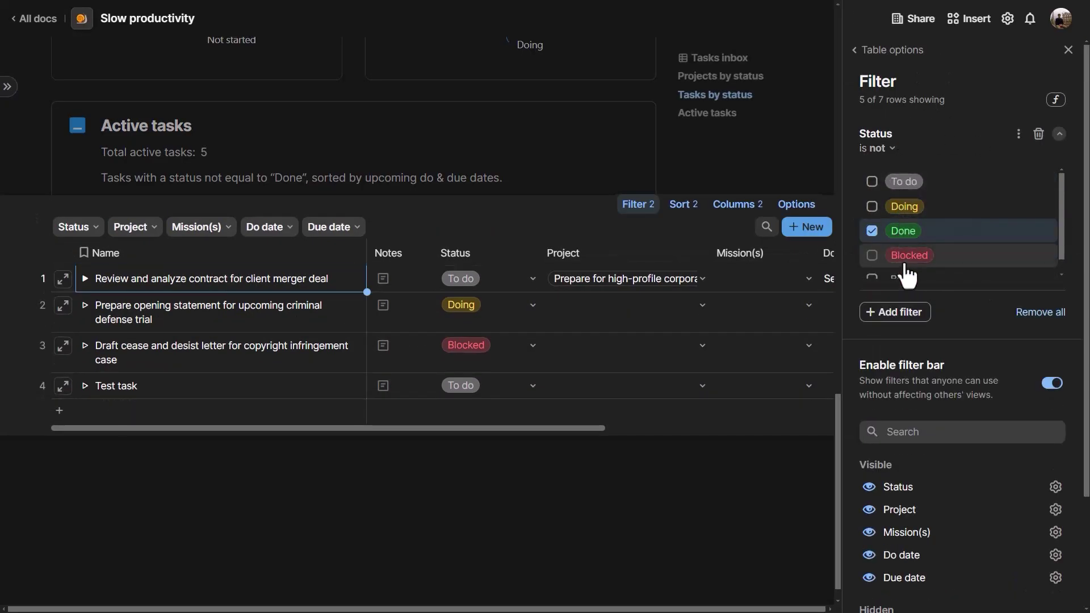
{"action": "left_click", "coordinate": [1069, 51]}
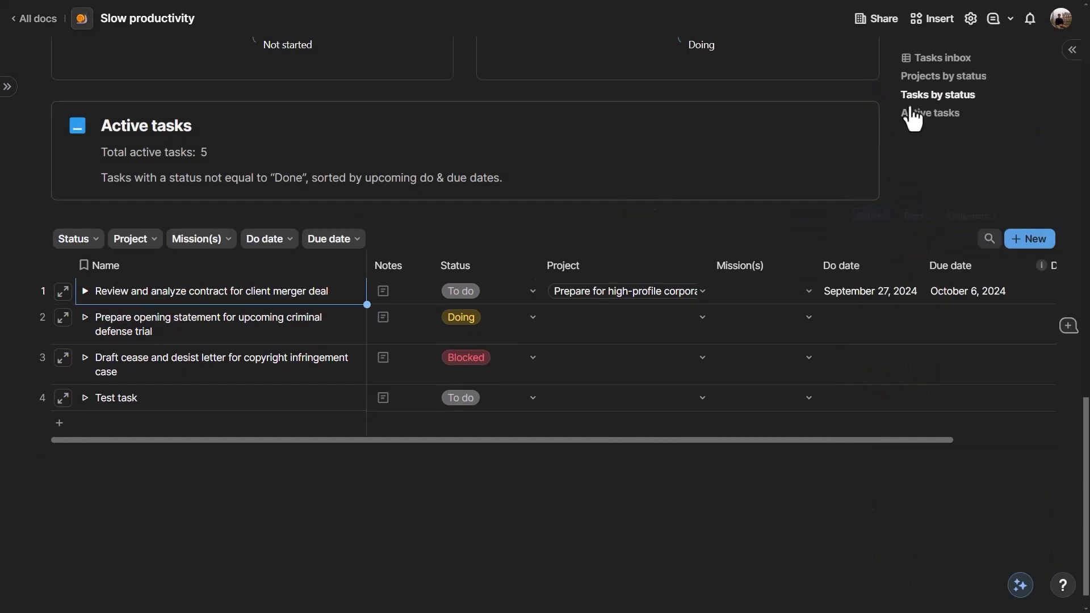
{"action": "left_click", "coordinate": [85, 239]}
{"action": "key", "text": "Escape"}
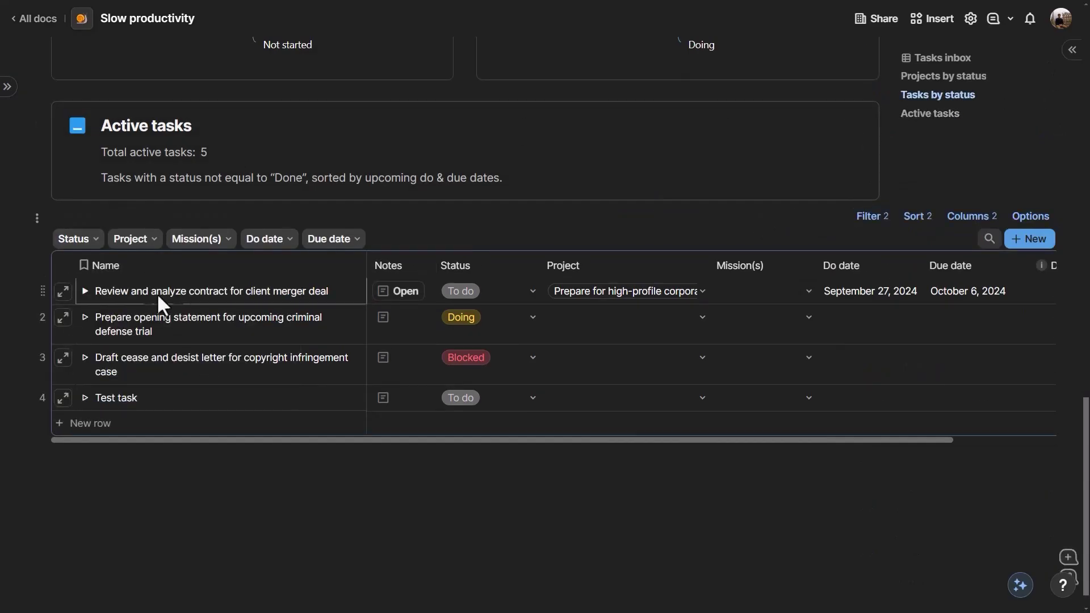
Step: Expand and collapse the sub-items of "Review and analyze contract for client merger deal", and view that task's details
{"action": "left_click", "coordinate": [85, 292]}
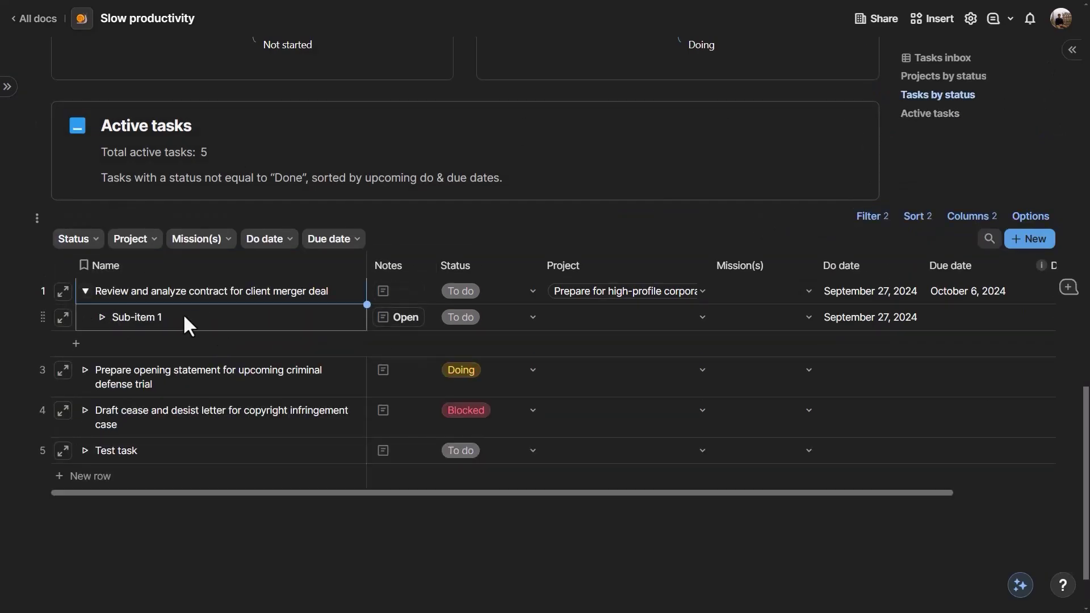
{"action": "left_click", "coordinate": [85, 292]}
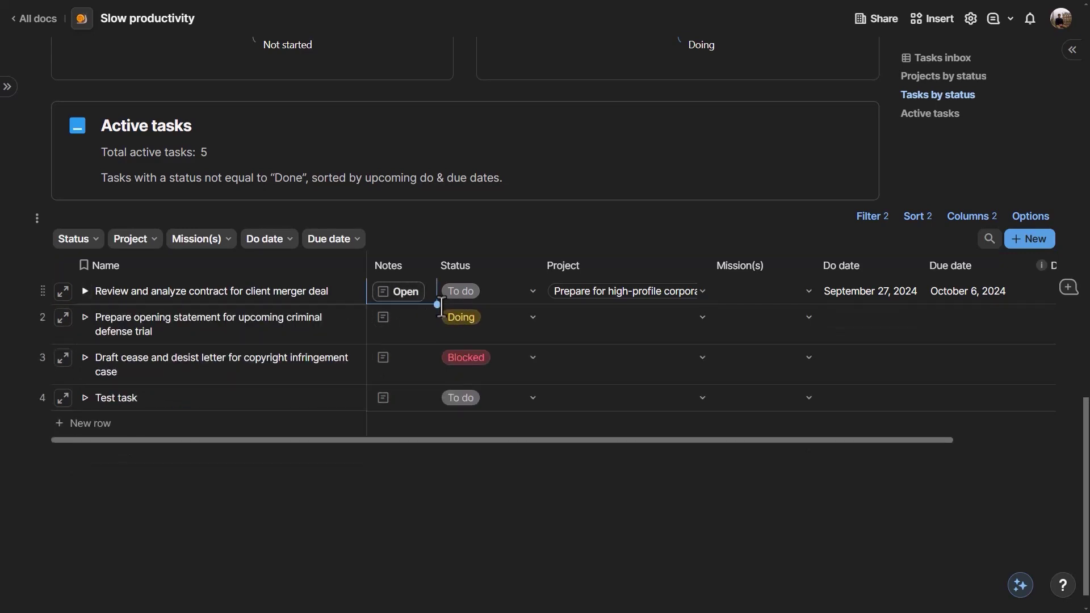
{"action": "left_click", "coordinate": [440, 305]}
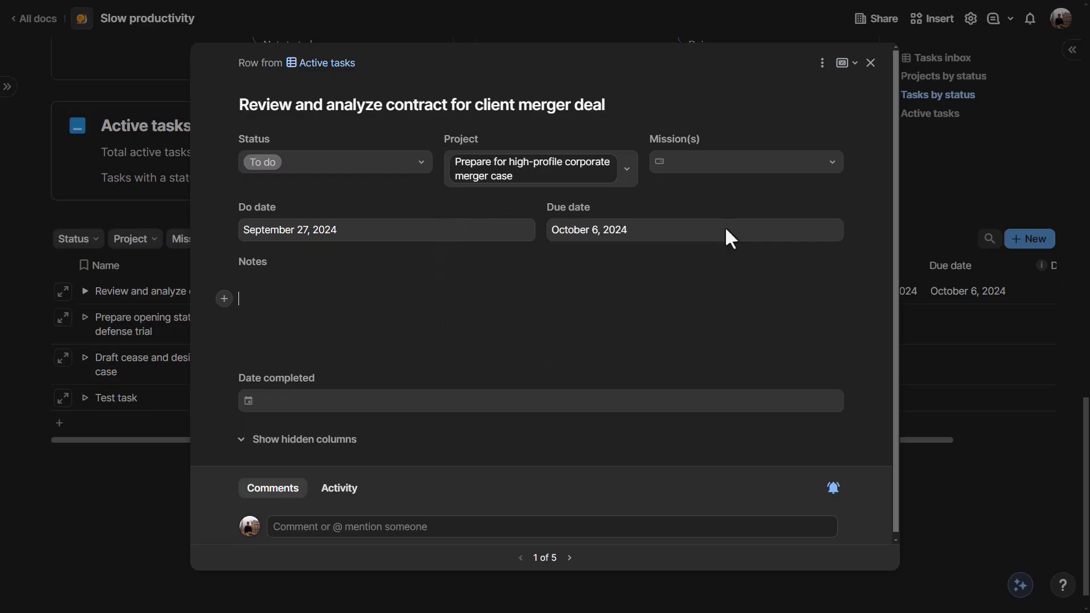
{"action": "left_click", "coordinate": [870, 63]}
Step: Go to the Missions page and open the details of the Internal processes mission
{"action": "mouse_move", "coordinate": [28, 93]}
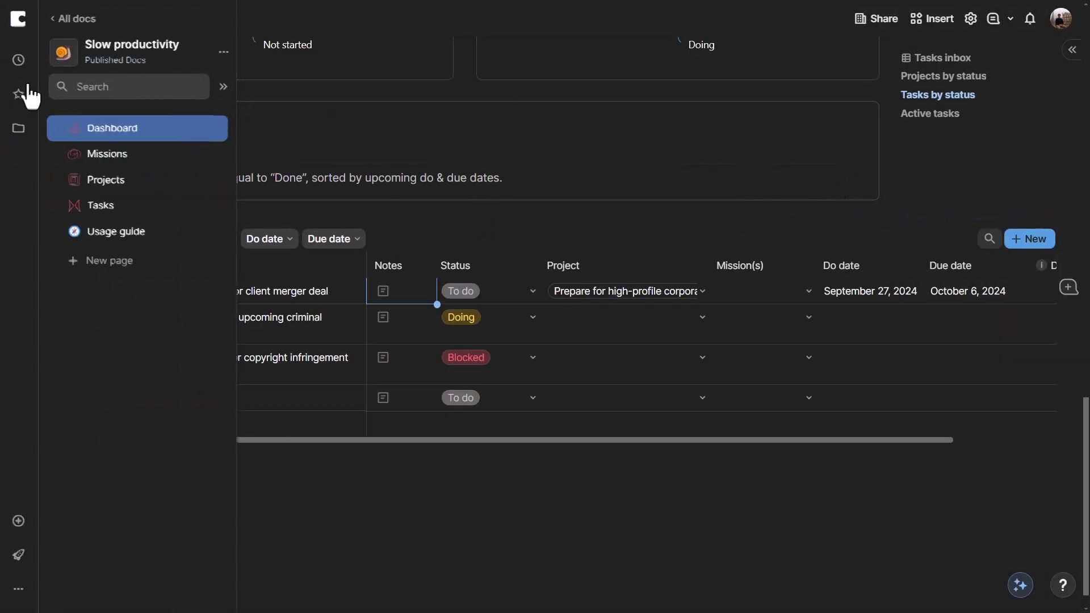
{"action": "left_click", "coordinate": [139, 152]}
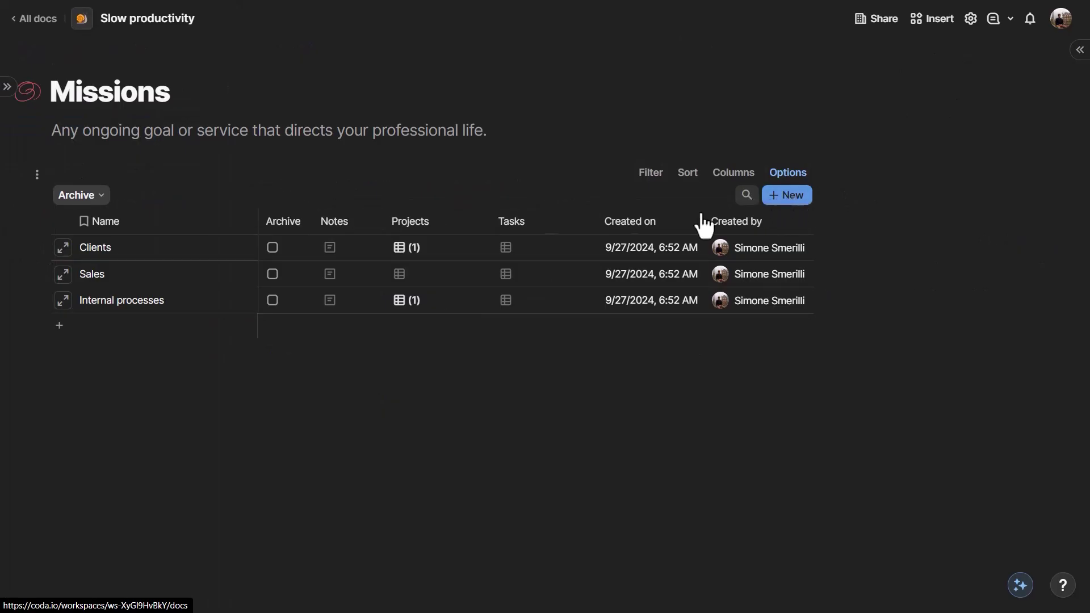
{"action": "left_click", "coordinate": [476, 301]}
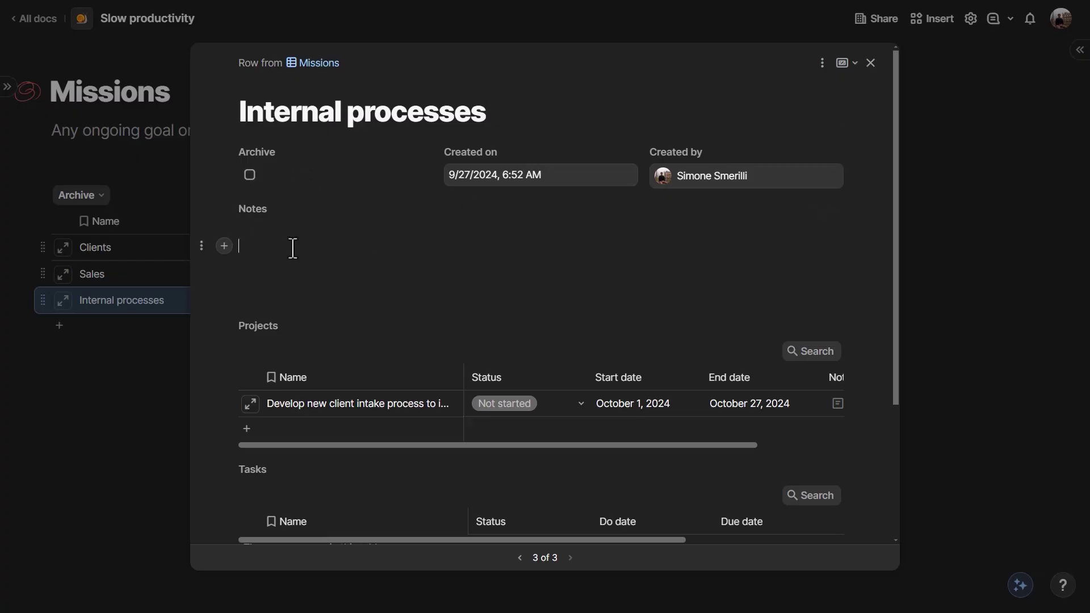
Step: Try the slash-command insert options in the Internal processes mission's Notes and clear the entry
{"action": "key", "text": "BackSpace"}
{"action": "key", "text": "BackSpace"}
{"action": "key", "text": "BackSpace"}
{"action": "key", "text": "BackSpace"}
{"action": "key", "text": "BackSpace"}
{"action": "key", "text": "BackSpace"}
{"action": "key", "text": "BackSpace"}
{"action": "key", "text": "BackSpace"}
{"action": "key", "text": "BackSpace"}
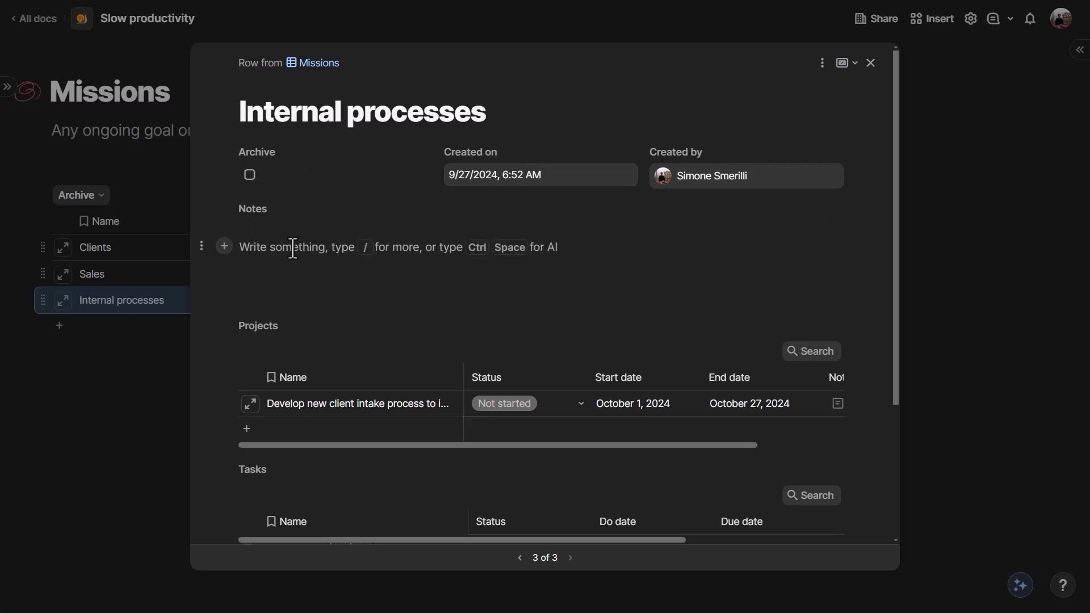
{"action": "type", "text": "/"}
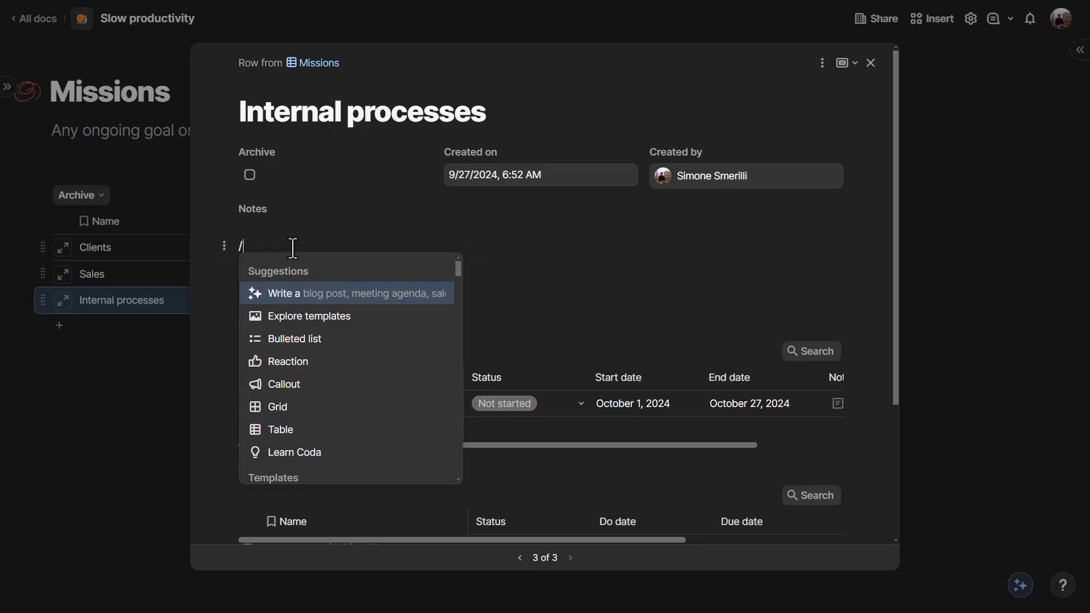
{"action": "key", "text": "BackSpace"}
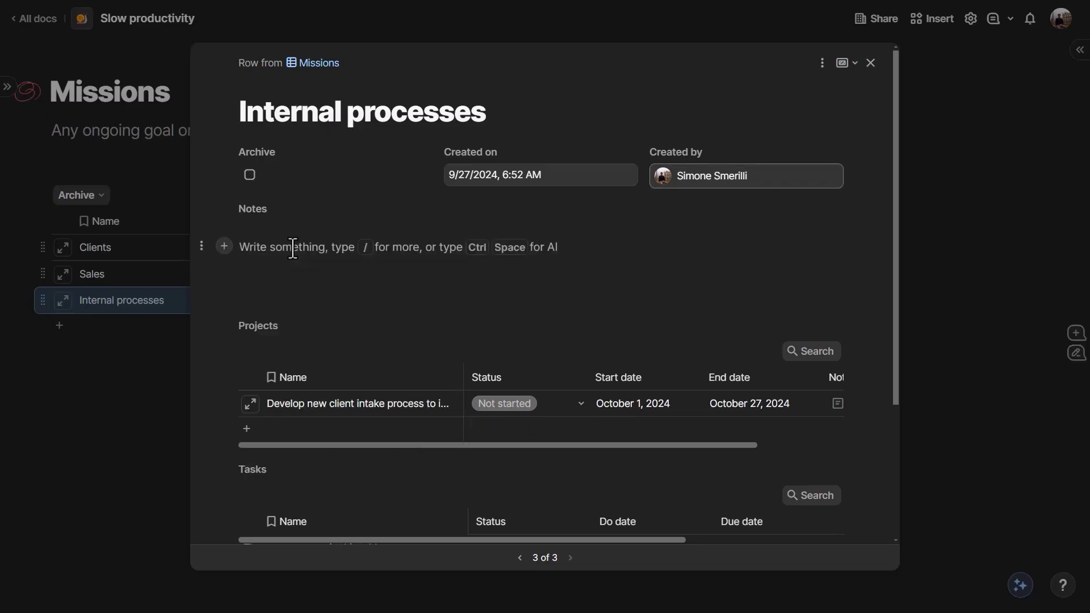
Step: Review the Internal processes mission's linked Projects and Tasks tables and close its details
{"action": "scroll", "coordinate": [474, 341], "scroll_direction": "down", "scroll_amount": 3}
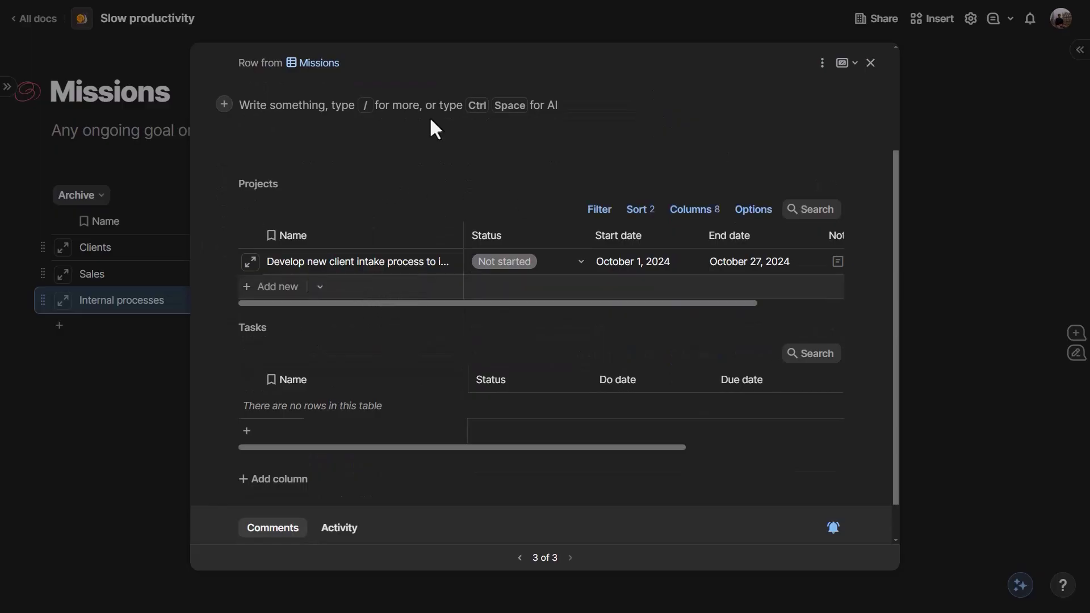
{"action": "scroll", "coordinate": [472, 170], "scroll_direction": "down", "scroll_amount": 1}
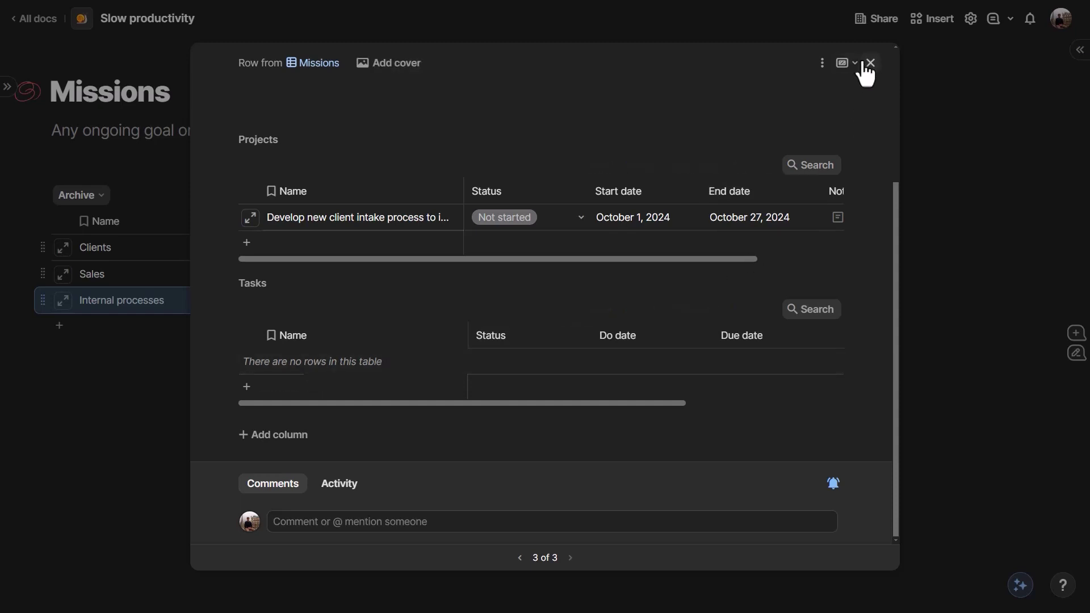
{"action": "key", "text": "Escape"}
Step: Go to the Projects page and expand the Not started group in its Table view
{"action": "mouse_move", "coordinate": [70, 223]}
{"action": "left_click", "coordinate": [129, 190]}
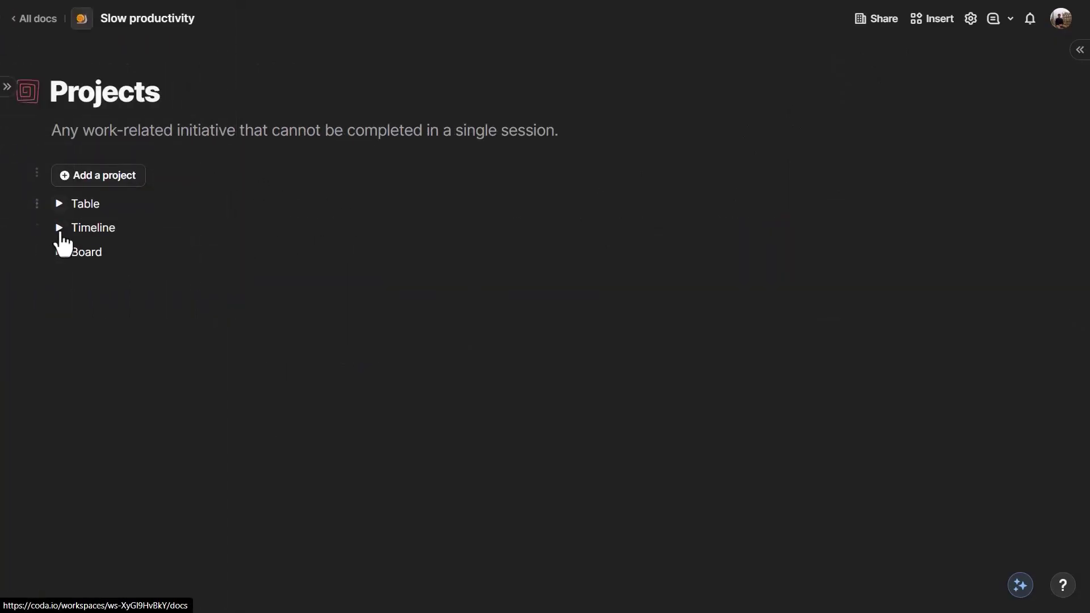
{"action": "left_click", "coordinate": [59, 203]}
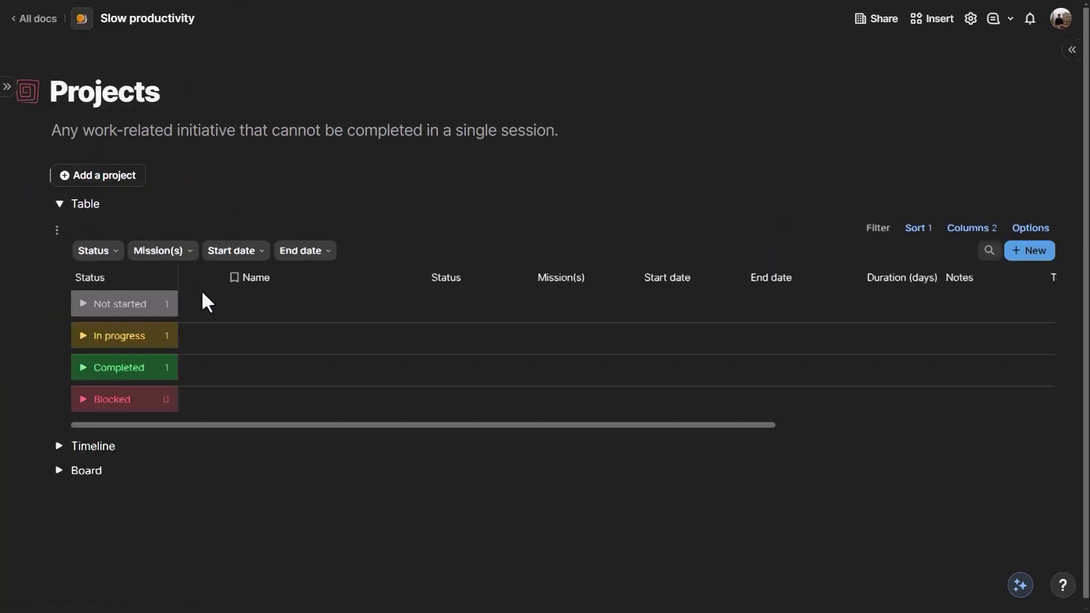
{"action": "left_click", "coordinate": [75, 292]}
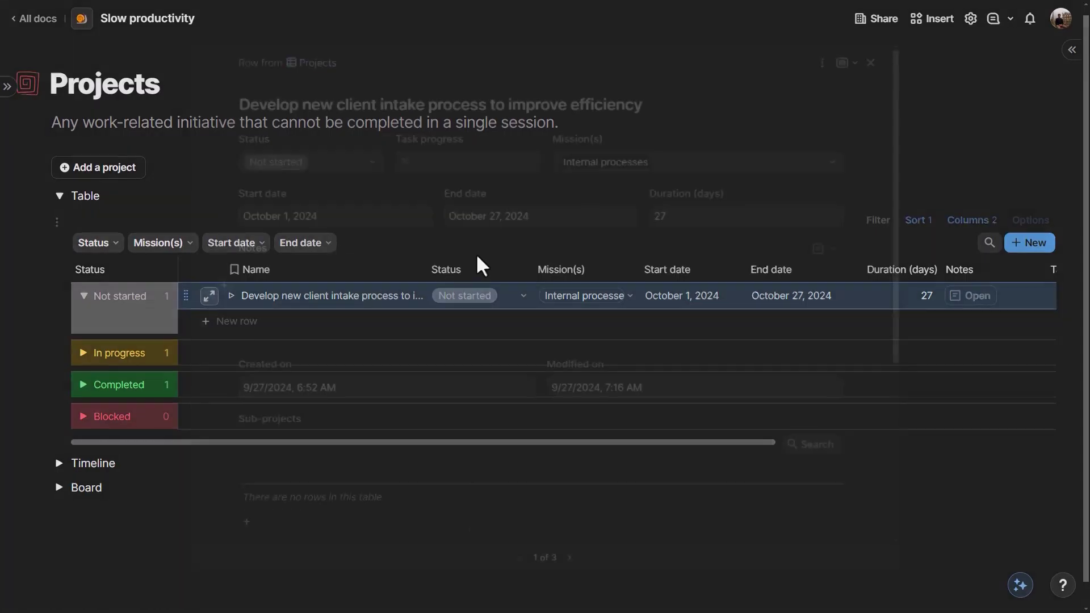
Step: Look through the details of "Develop new client intake process to improve efficiency" and switch the project's layout to Fullscreen
{"action": "scroll", "coordinate": [514, 259], "scroll_direction": "down", "scroll_amount": 2}
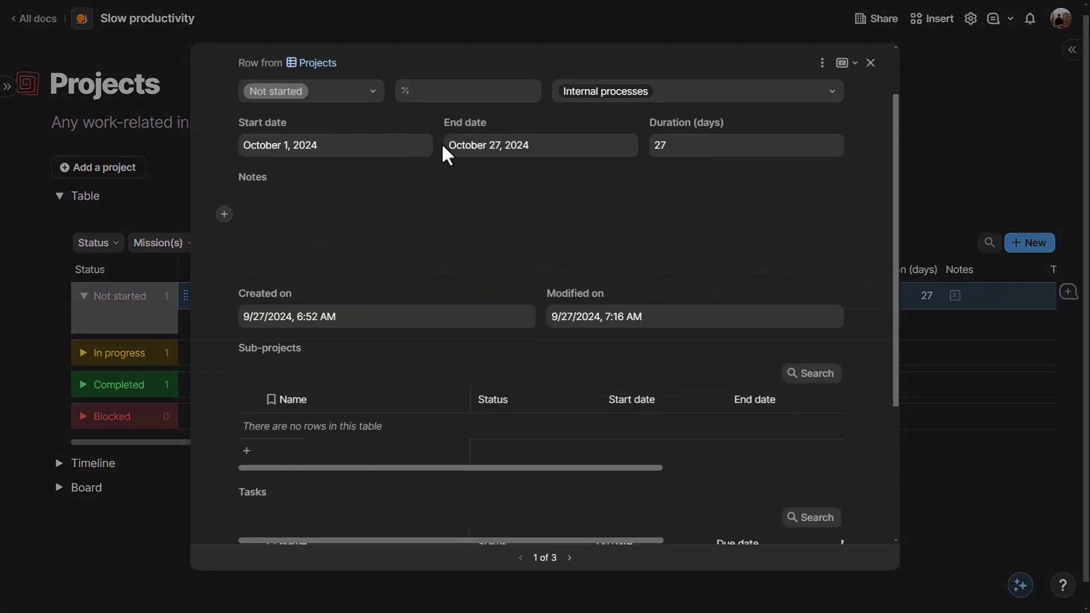
{"action": "scroll", "coordinate": [494, 166], "scroll_direction": "down", "scroll_amount": 4}
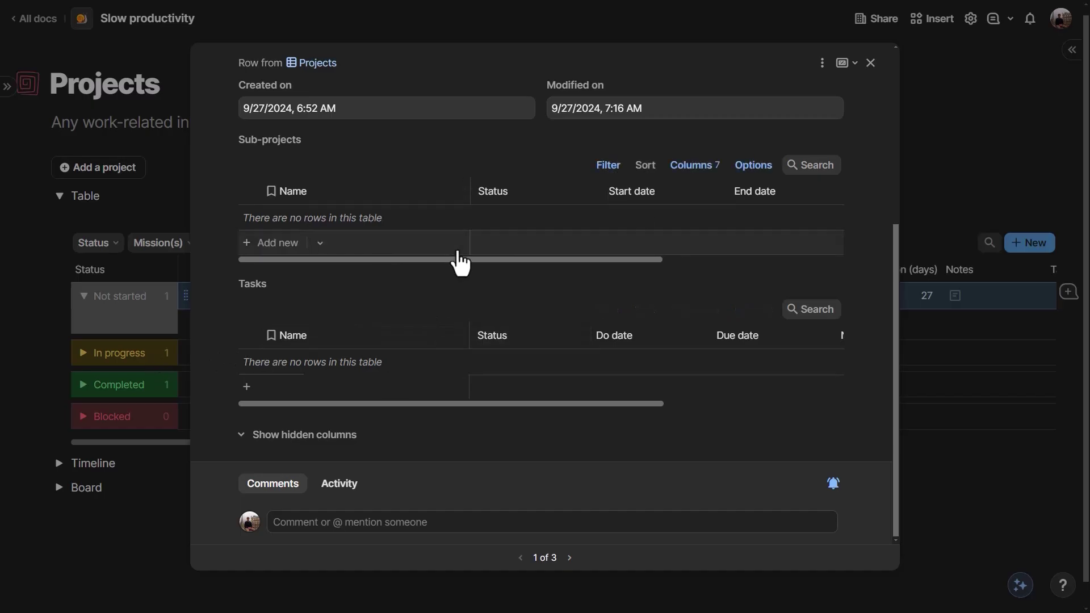
{"action": "left_click", "coordinate": [848, 84]}
{"action": "left_click", "coordinate": [879, 134]}
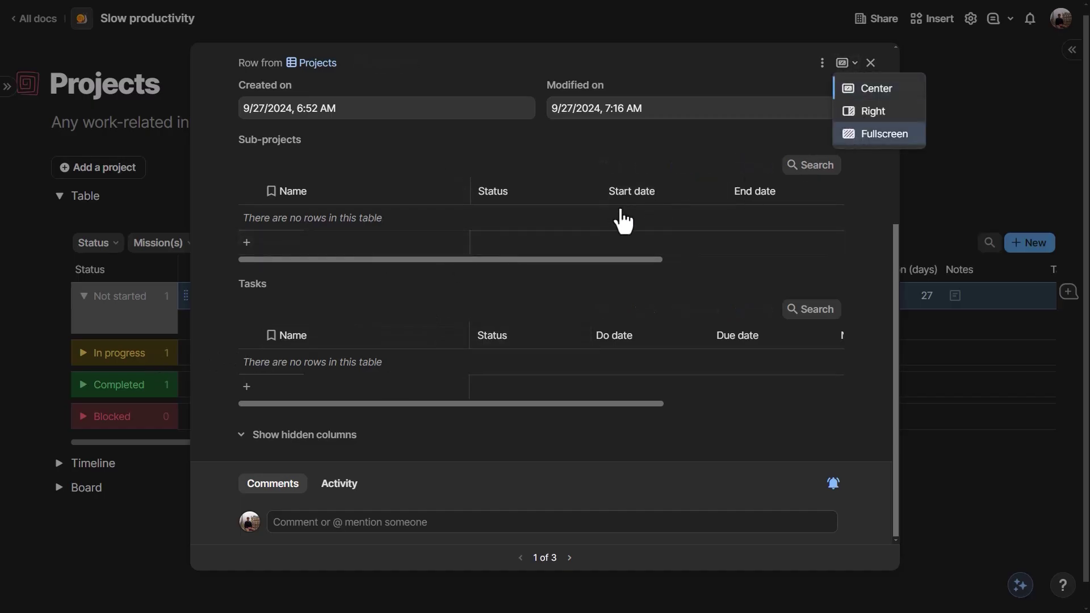
{"action": "scroll", "coordinate": [599, 226], "scroll_direction": "down", "scroll_amount": 1}
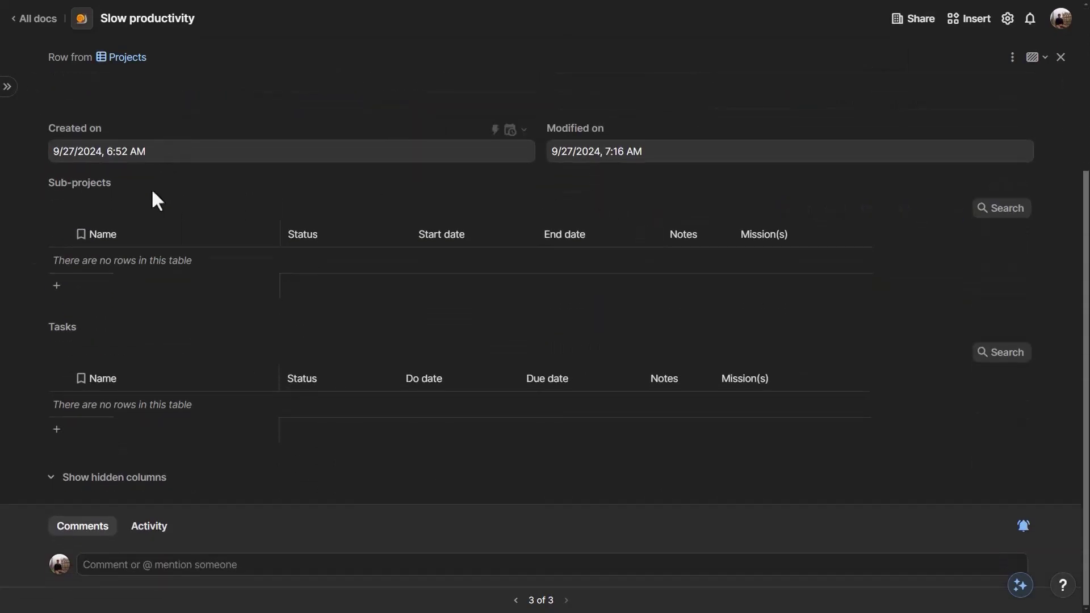
Step: Add "Test task 2" to the project's Tasks with Do date October 4, 2024 and Due date October 19, 2024
{"action": "left_click", "coordinate": [76, 431]}
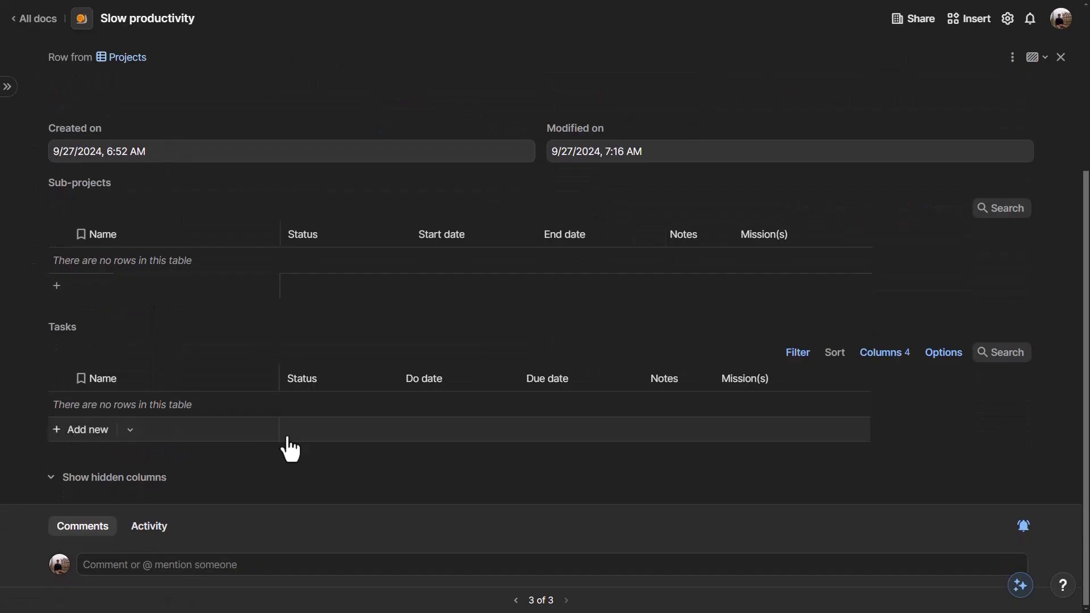
{"action": "type", "text": "Test task 2"}
{"action": "key", "text": "Tab"}
{"action": "key", "text": "Tab"}
{"action": "left_click", "coordinate": [425, 412]}
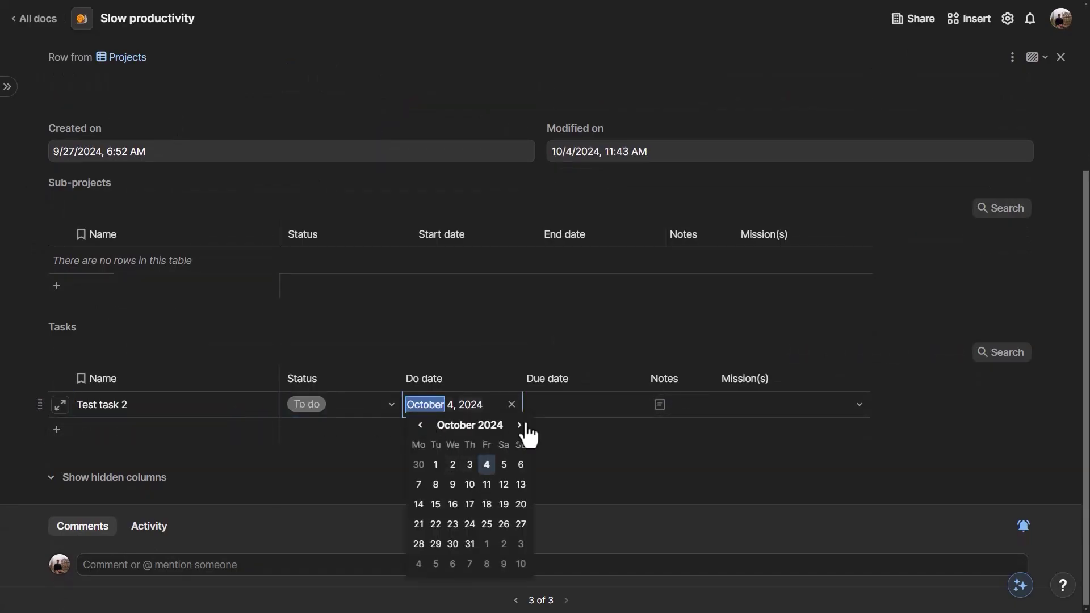
{"action": "key", "text": "Tab"}
{"action": "left_click", "coordinate": [625, 504]}
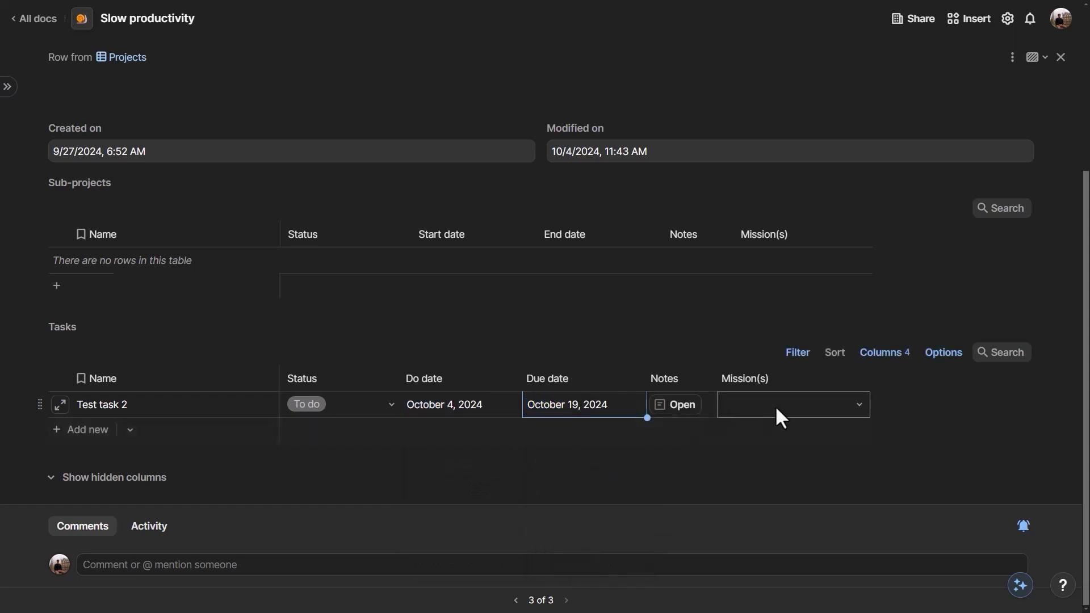
Step: Open "Test task 2" from the project's Tasks table and review its fields and Subitems
{"action": "left_click", "coordinate": [63, 405]}
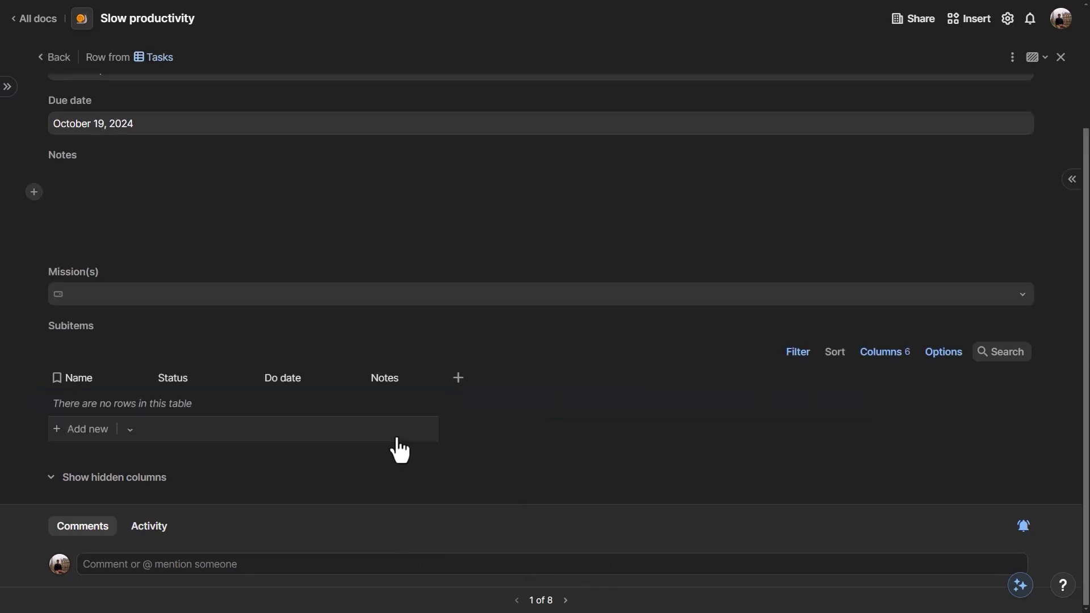
{"action": "scroll", "coordinate": [401, 233], "scroll_direction": "up", "scroll_amount": 3}
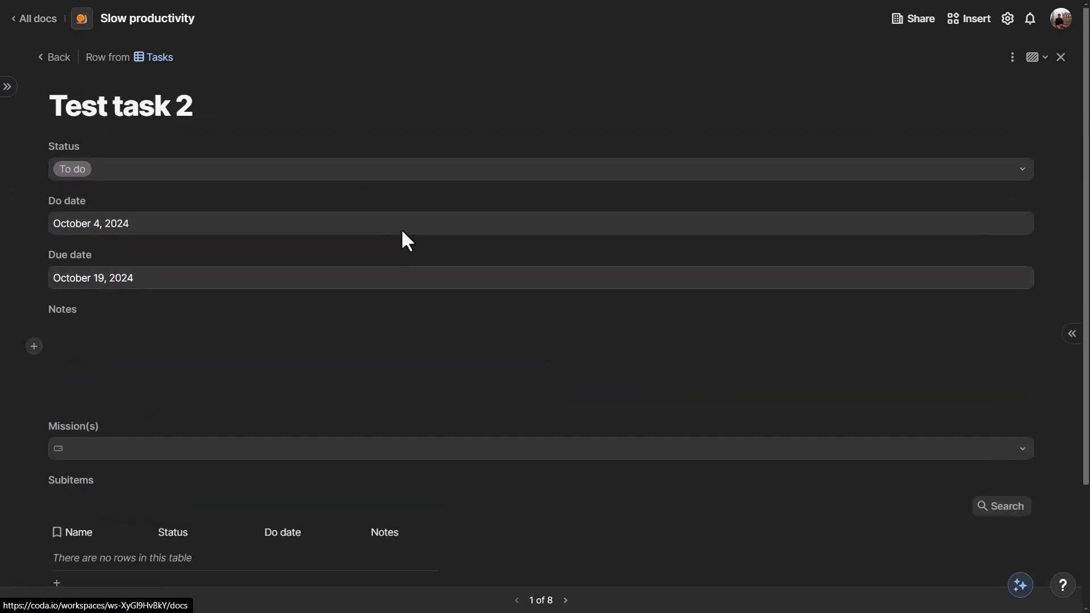
Step: Pick a different layout for the "Test task 2" row, one that shows Project and Date completed
{"action": "left_click", "coordinate": [1011, 59]}
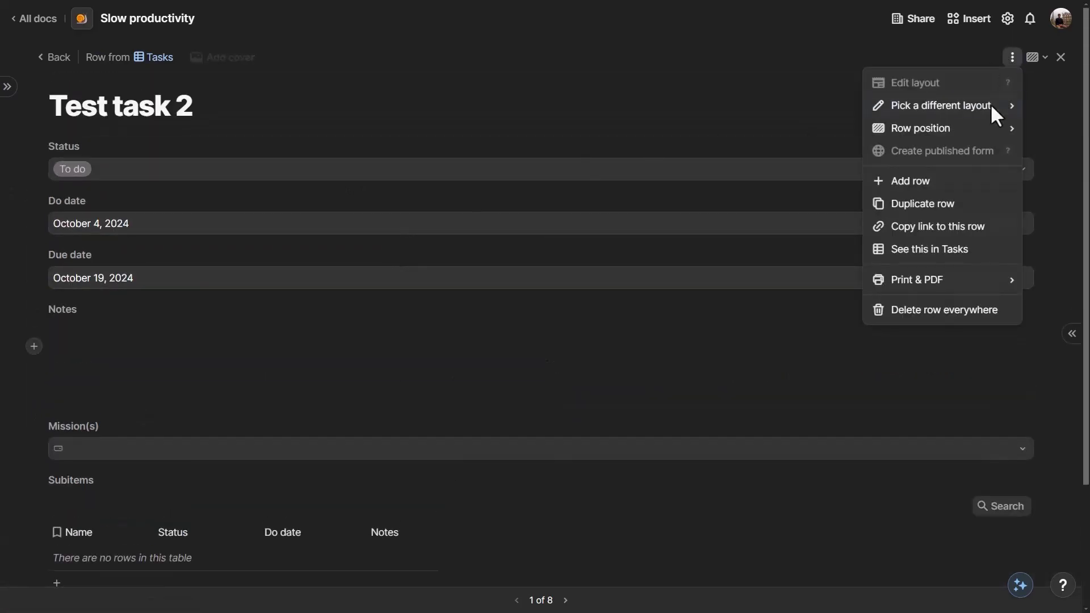
{"action": "mouse_move", "coordinate": [988, 105]}
{"action": "left_click", "coordinate": [788, 131]}
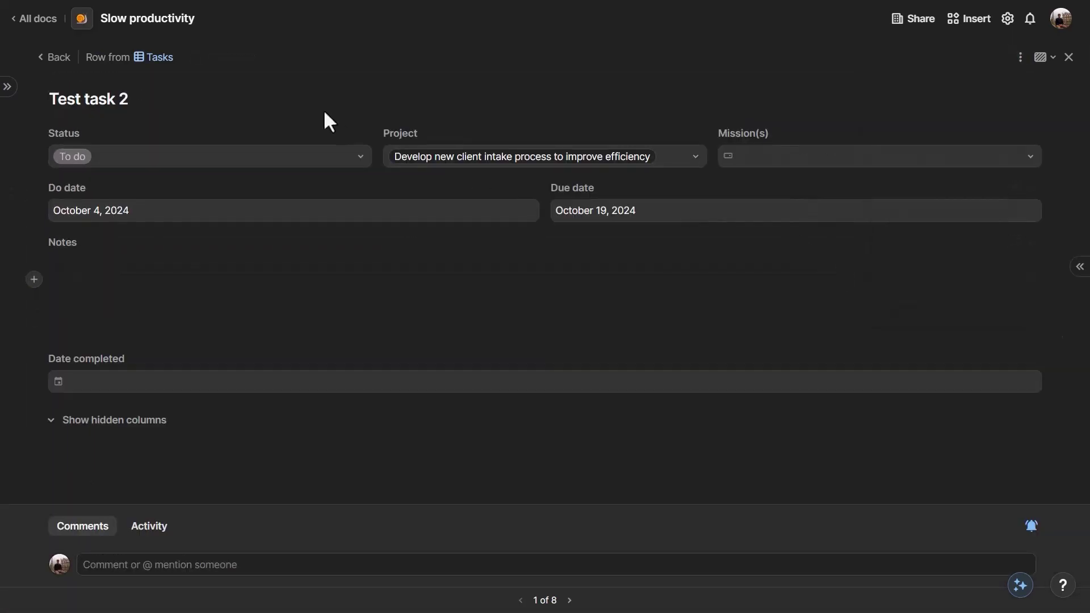
Step: Go back to the project, reopen "Test task 2" from its Tasks table, and return to the Projects page
{"action": "left_click", "coordinate": [52, 58]}
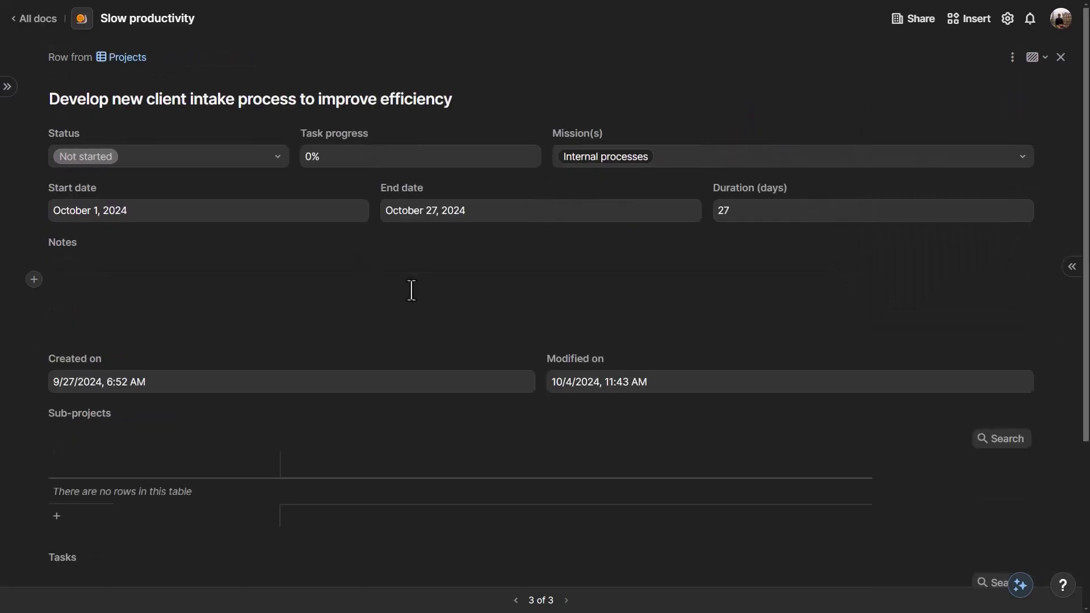
{"action": "scroll", "coordinate": [460, 312], "scroll_direction": "down", "scroll_amount": 5}
{"action": "left_click", "coordinate": [60, 407]}
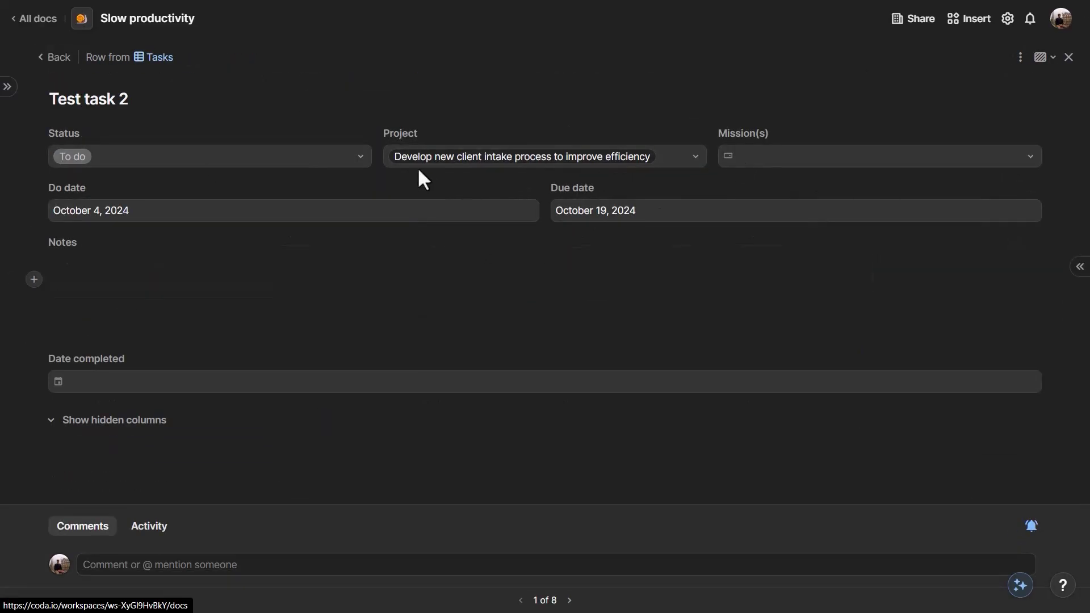
{"action": "left_click", "coordinate": [57, 57]}
{"action": "key", "text": "Escape"}
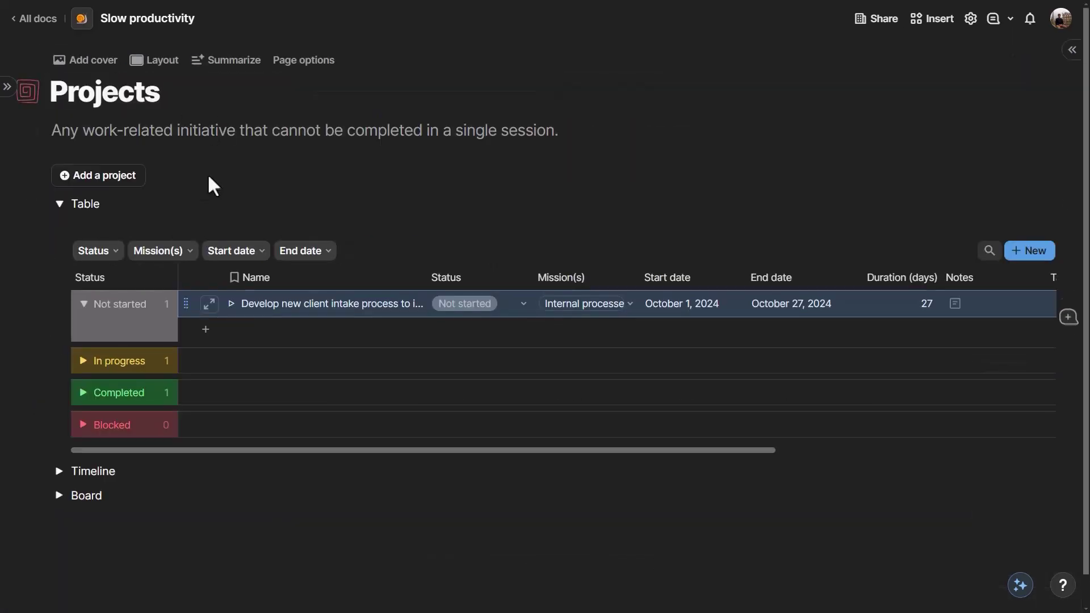
Step: Collapse the Projects Table, expand the Timeline, and check the Not started group before collapsing it again
{"action": "left_click", "coordinate": [59, 203]}
{"action": "left_click", "coordinate": [59, 228]}
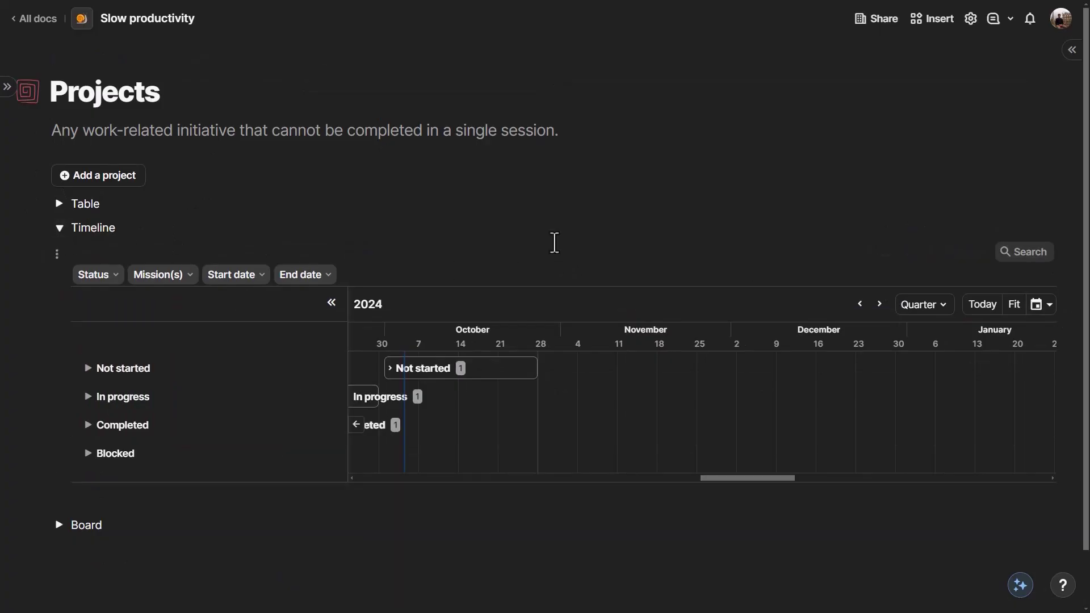
{"action": "scroll", "coordinate": [551, 385], "scroll_direction": "left", "scroll_amount": 5}
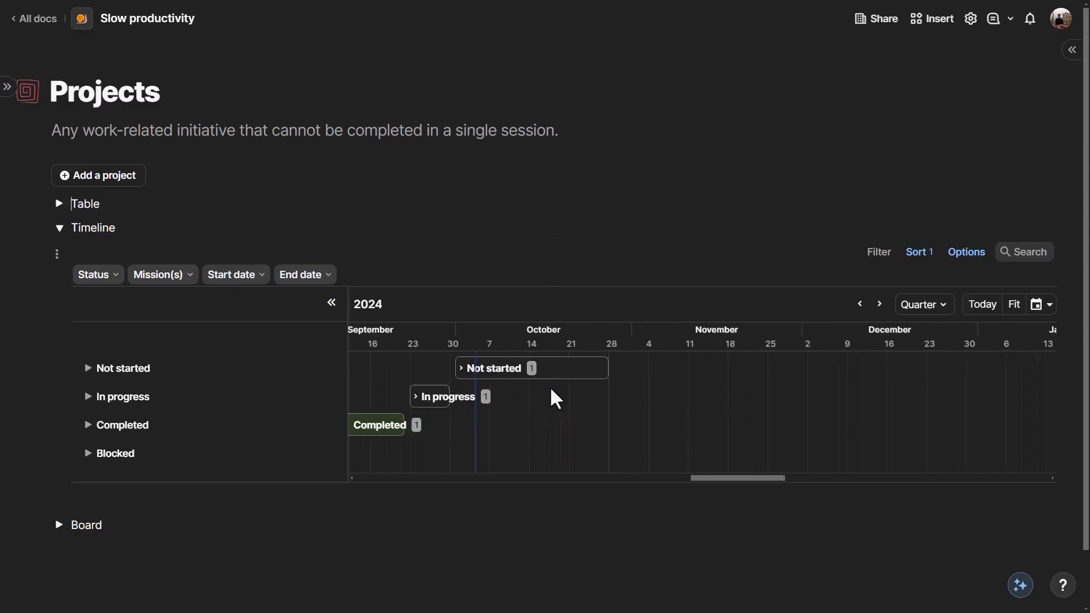
{"action": "left_click", "coordinate": [92, 370]}
{"action": "left_click", "coordinate": [92, 370]}
{"action": "left_click", "coordinate": [92, 370]}
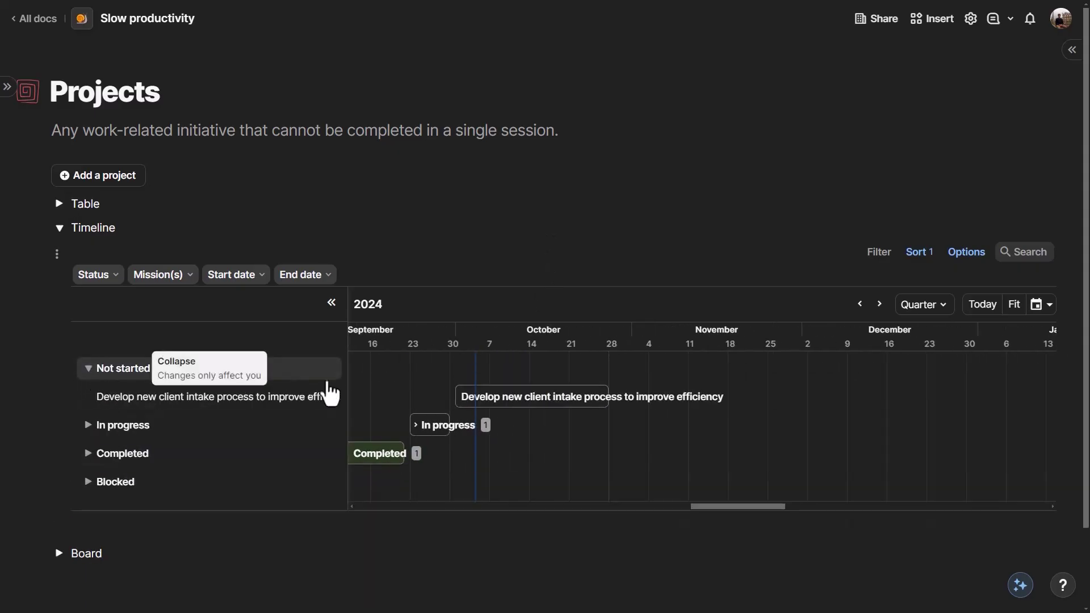
{"action": "left_click", "coordinate": [89, 369]}
Step: Expand the Timeline's In progress group and view the details of "Prepare for high-profile corporate merger case"
{"action": "left_click", "coordinate": [89, 431]}
{"action": "left_click", "coordinate": [90, 432]}
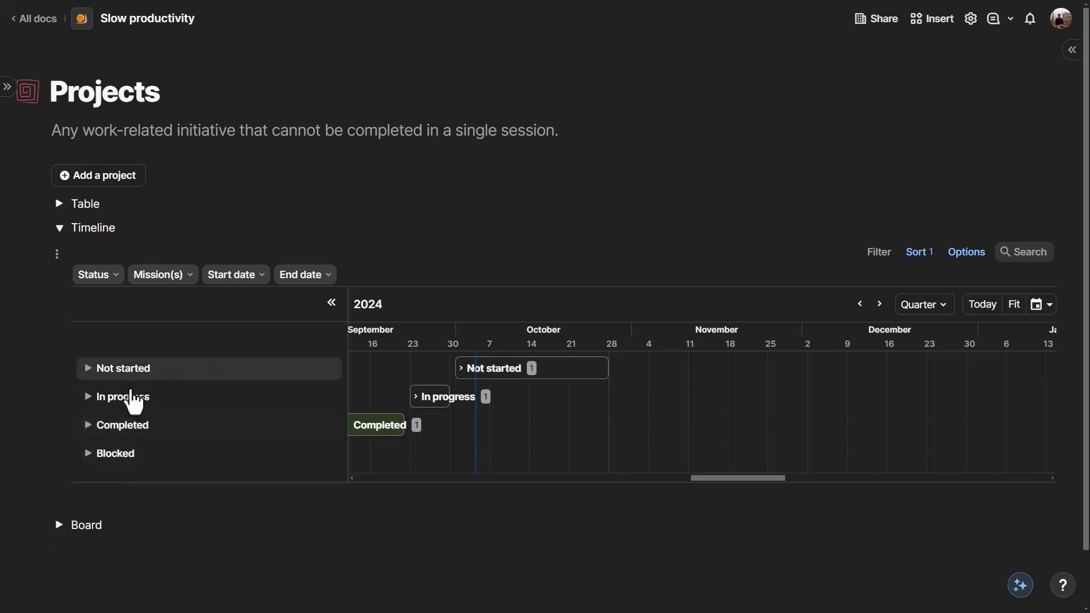
{"action": "left_click", "coordinate": [95, 397]}
{"action": "scroll", "coordinate": [471, 348], "scroll_direction": "down", "scroll_amount": 1}
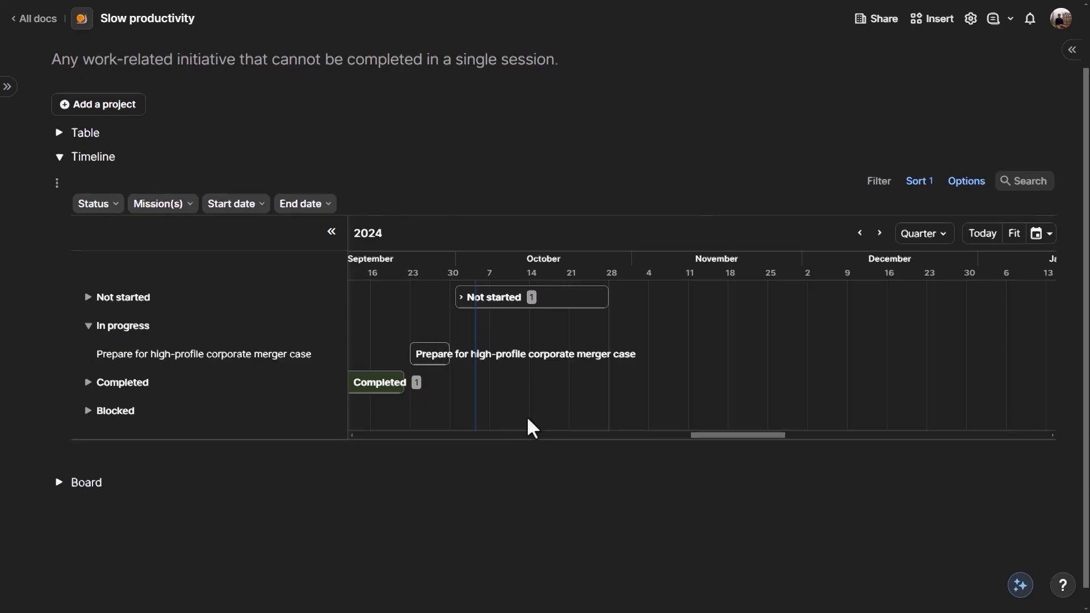
{"action": "left_click", "coordinate": [559, 353]}
{"action": "key", "text": "Escape"}
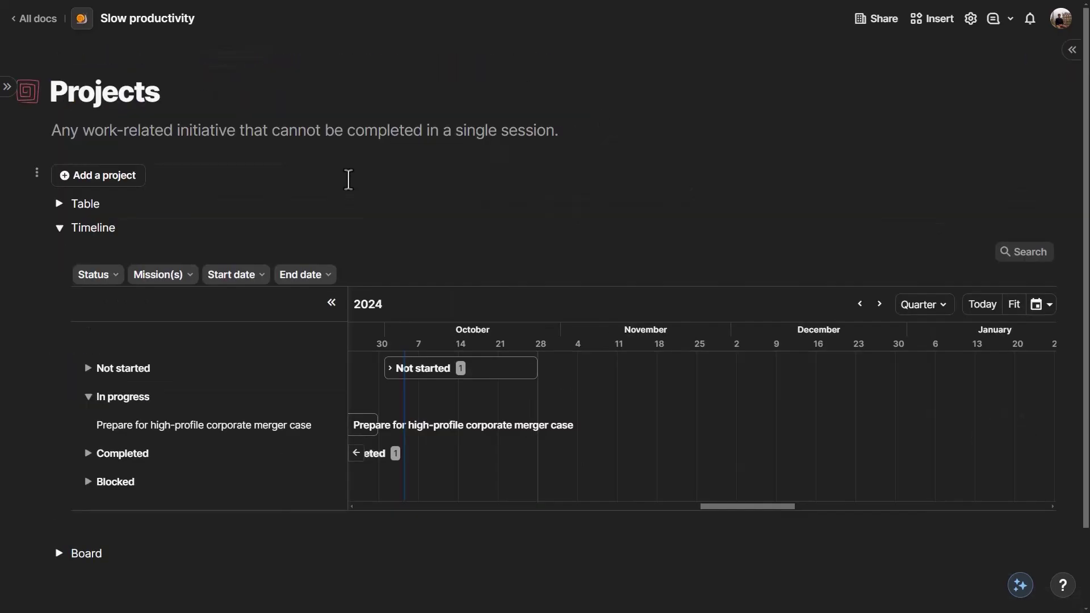
Step: Go to the Tasks page and collapse its Table section
{"action": "scroll", "coordinate": [401, 209], "scroll_direction": "down", "scroll_amount": 2}
{"action": "left_click", "coordinate": [103, 209]}
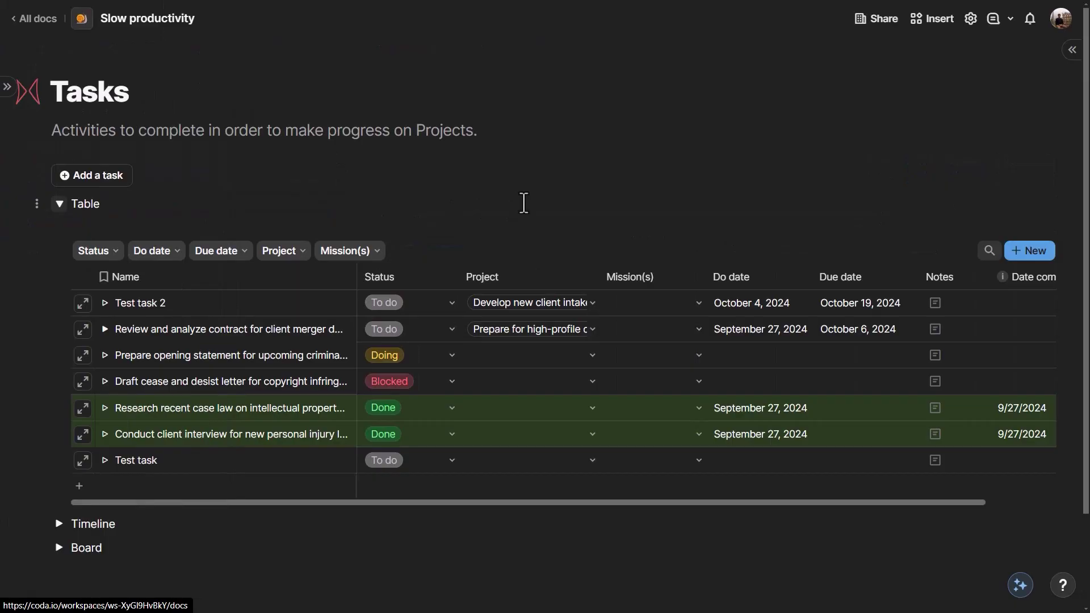
{"action": "left_click", "coordinate": [60, 203]}
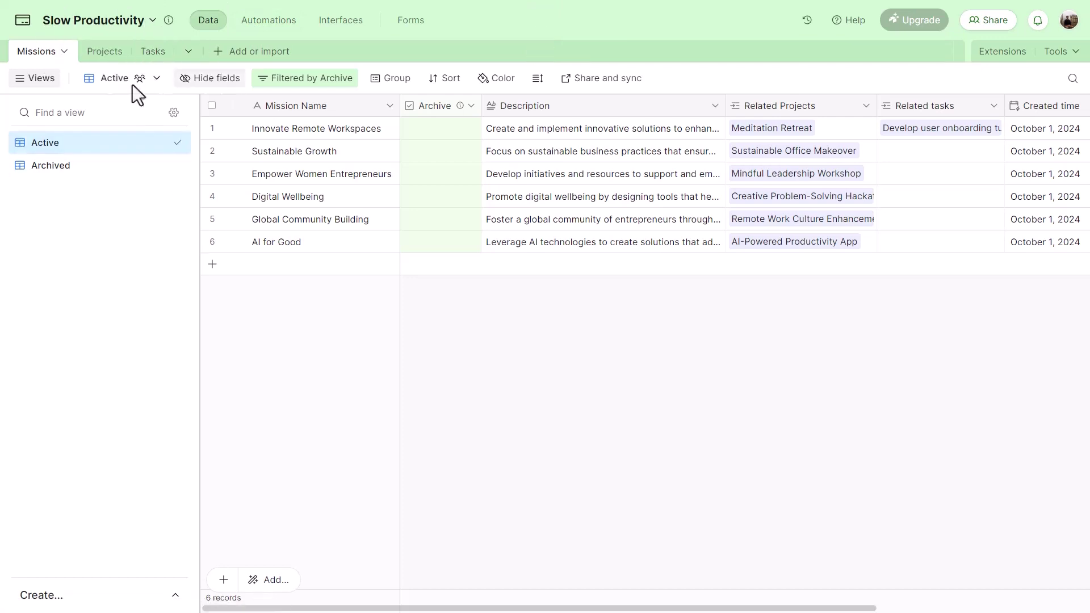
Step: Switch to the Slow Productivity base in Airtable and show the view types available for creation in the Missions table
{"action": "left_click", "coordinate": [23, 85]}
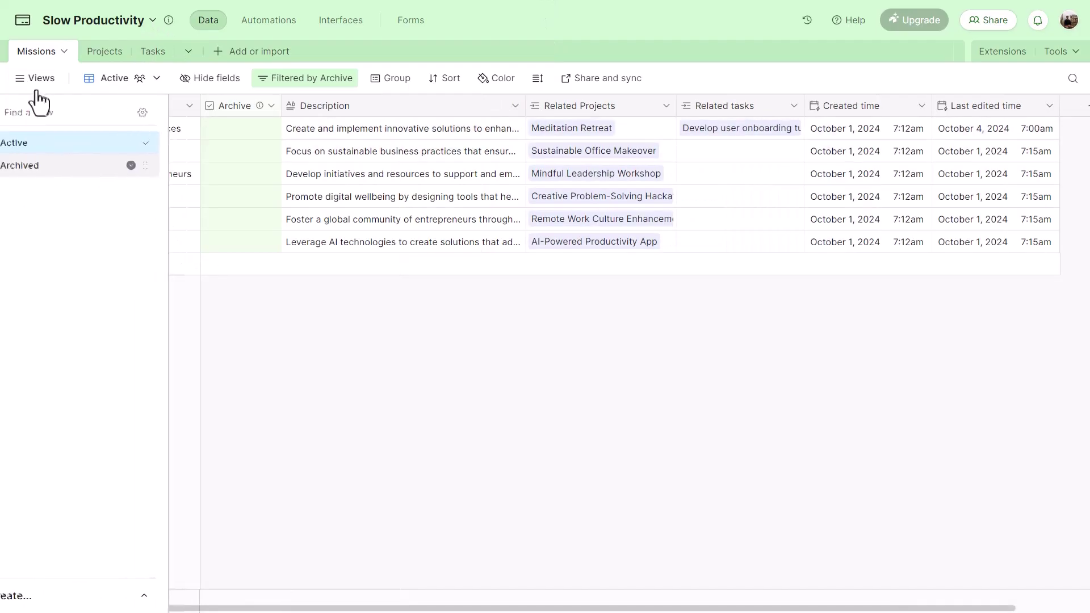
{"action": "left_click", "coordinate": [32, 85]}
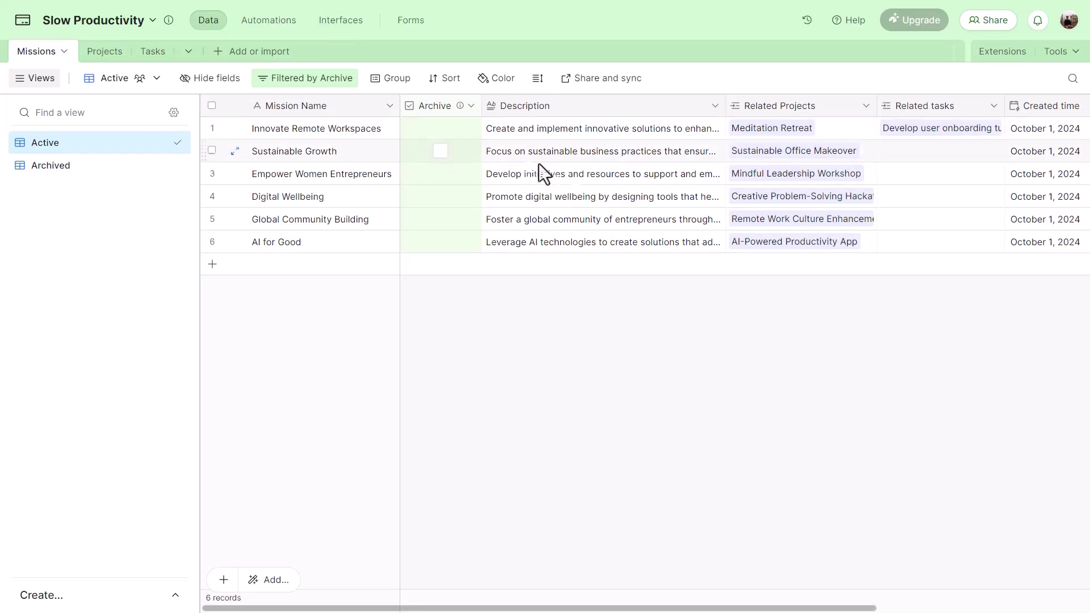
{"action": "left_click", "coordinate": [181, 596]}
{"action": "mouse_move", "coordinate": [130, 405]}
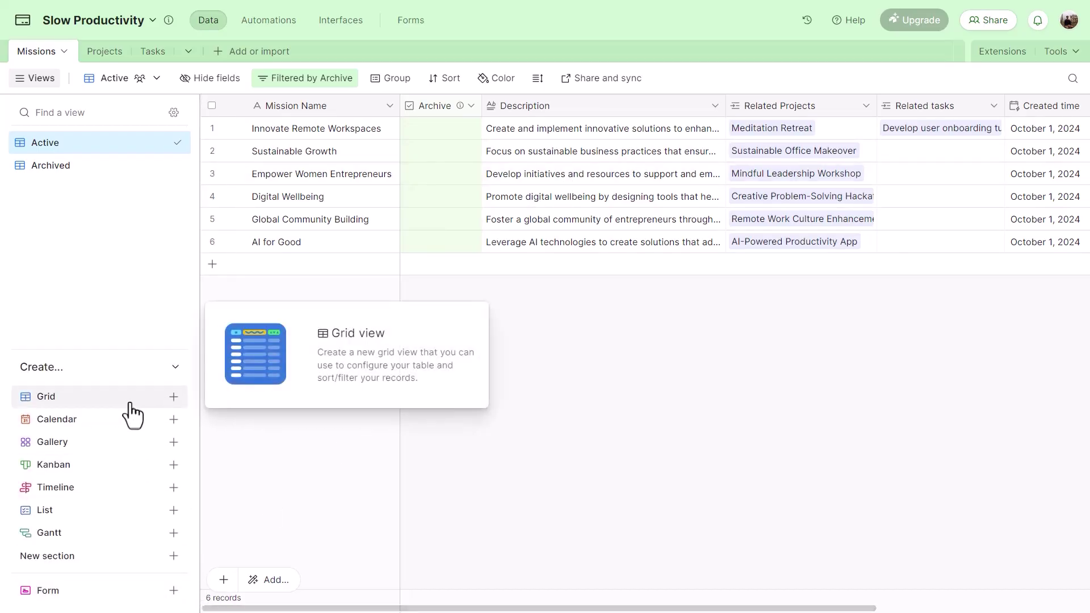
Step: Open the base's interfaces, look over the pages in the interface editor, and finish editing
{"action": "left_click", "coordinate": [341, 22]}
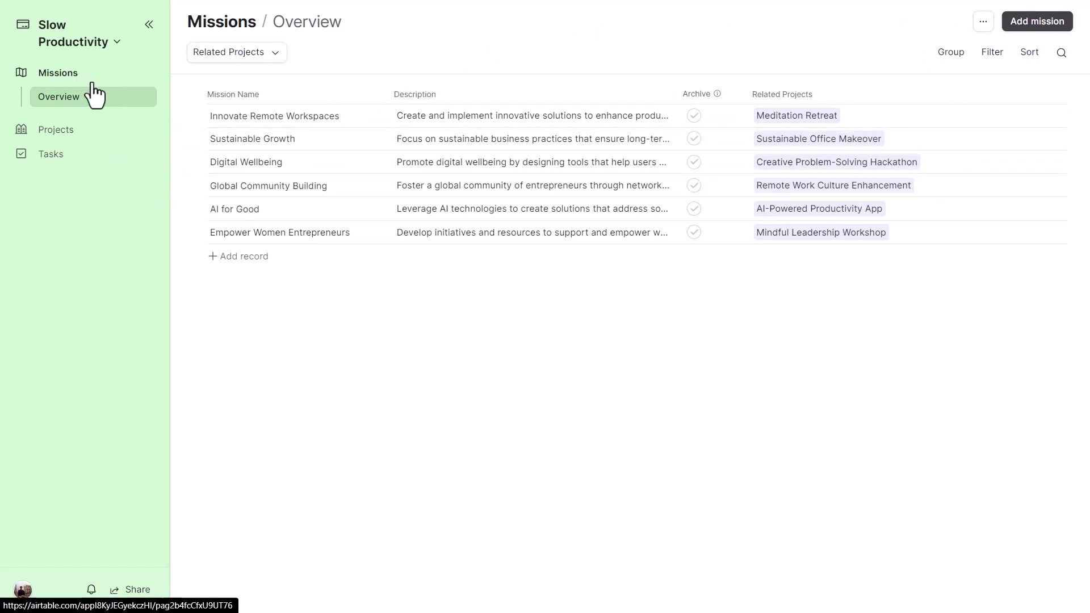
{"action": "left_click", "coordinate": [104, 46]}
{"action": "left_click", "coordinate": [69, 76]}
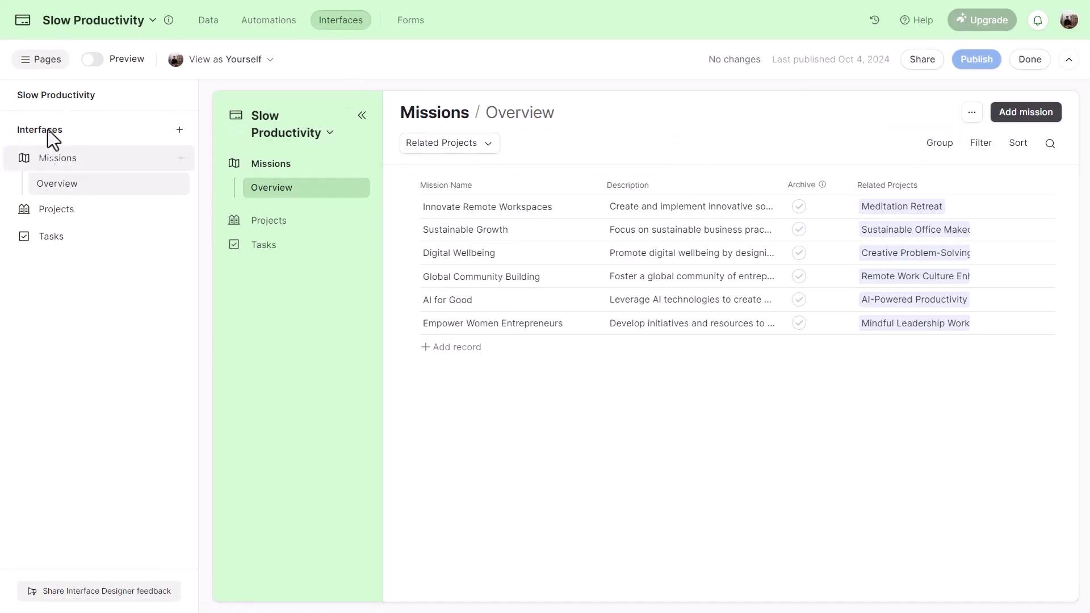
{"action": "left_click", "coordinate": [41, 60]}
{"action": "left_click", "coordinate": [41, 60]}
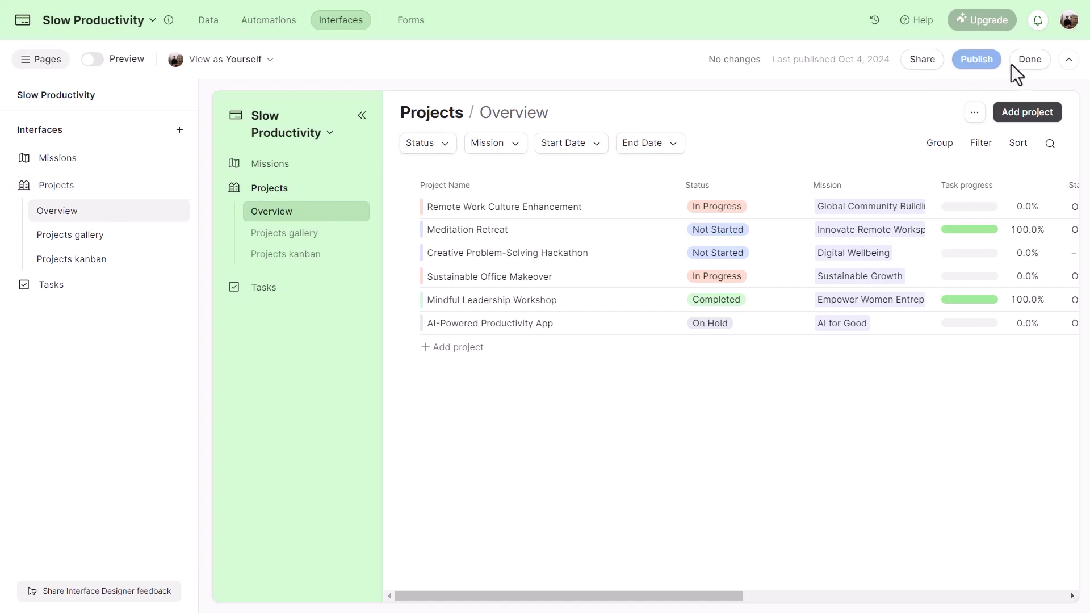
{"action": "left_click", "coordinate": [1029, 59]}
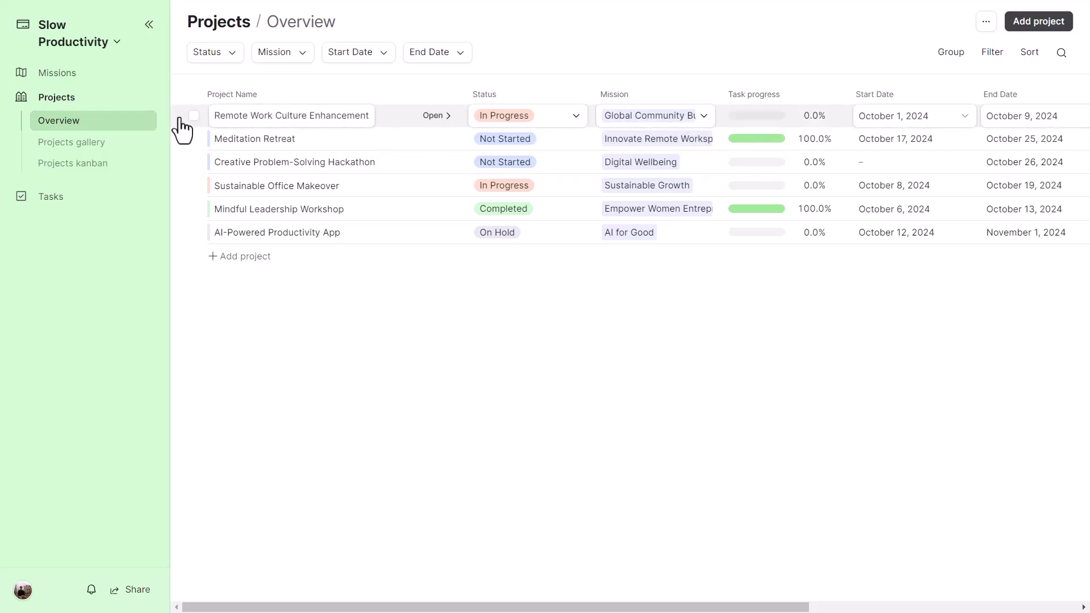
Step: Go to the Missions interface and inspect the editable name and description of "Innovate Remote Workspaces" in the overview
{"action": "left_click", "coordinate": [57, 72]}
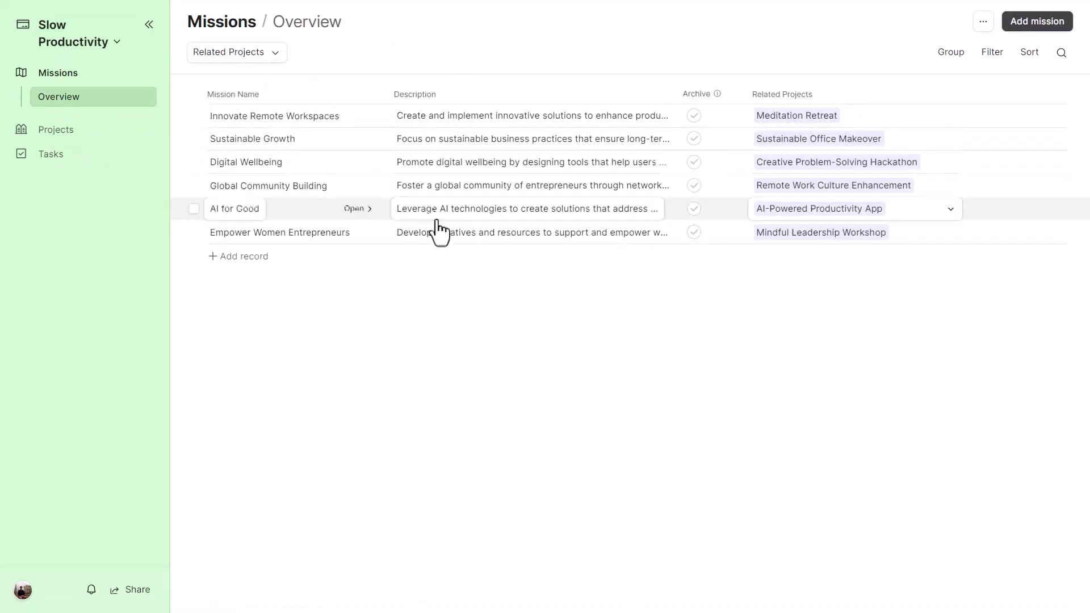
{"action": "left_click", "coordinate": [308, 115]}
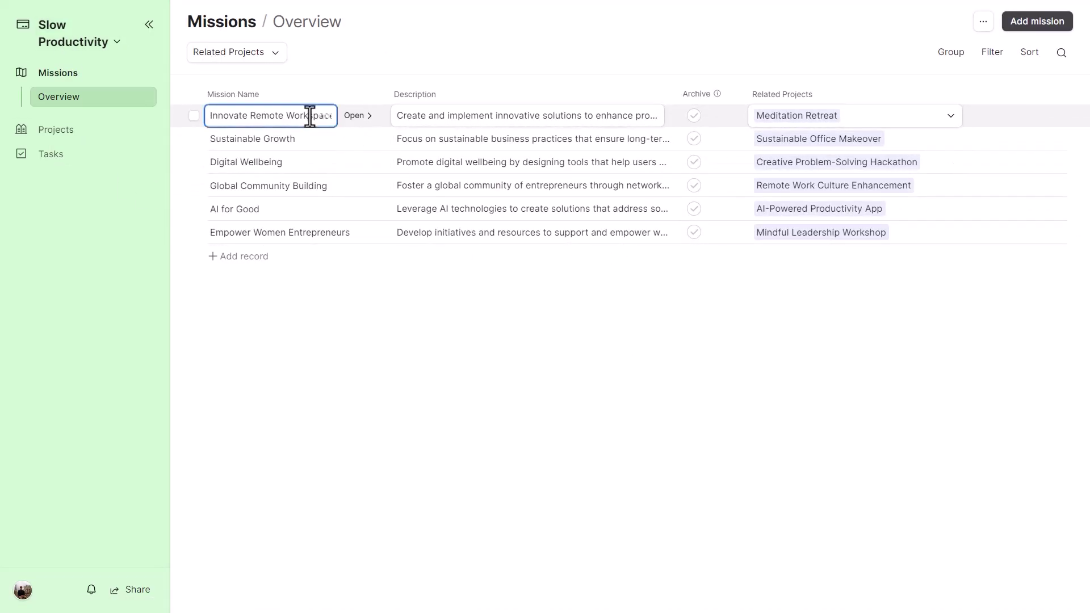
{"action": "left_click", "coordinate": [457, 122]}
{"action": "double_click", "coordinate": [472, 114]}
{"action": "key", "text": "ctrl+a"}
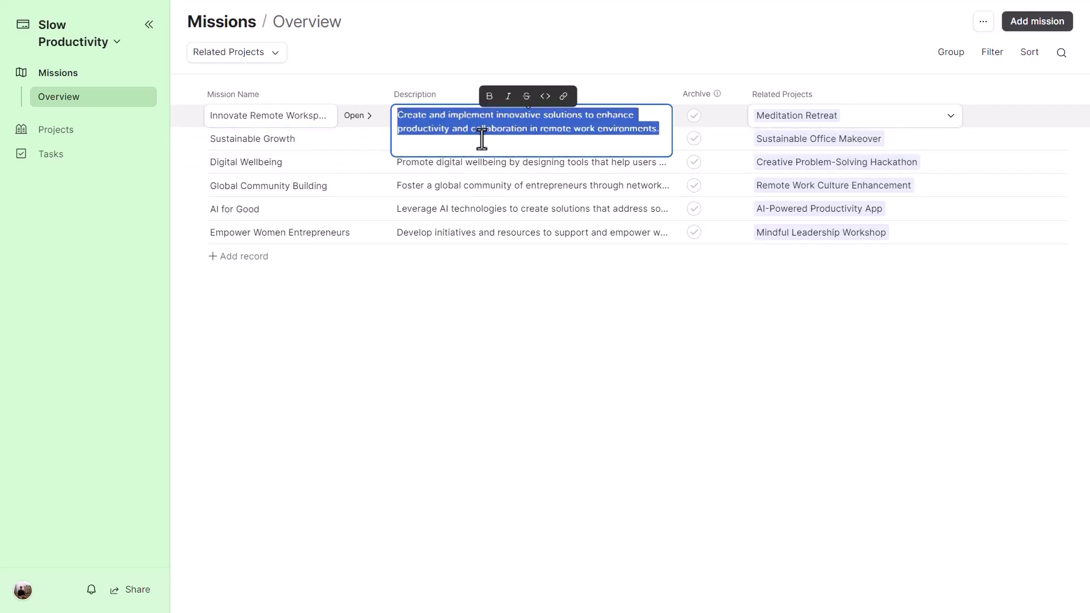
{"action": "key", "text": "Tab"}
{"action": "key", "text": "Escape"}
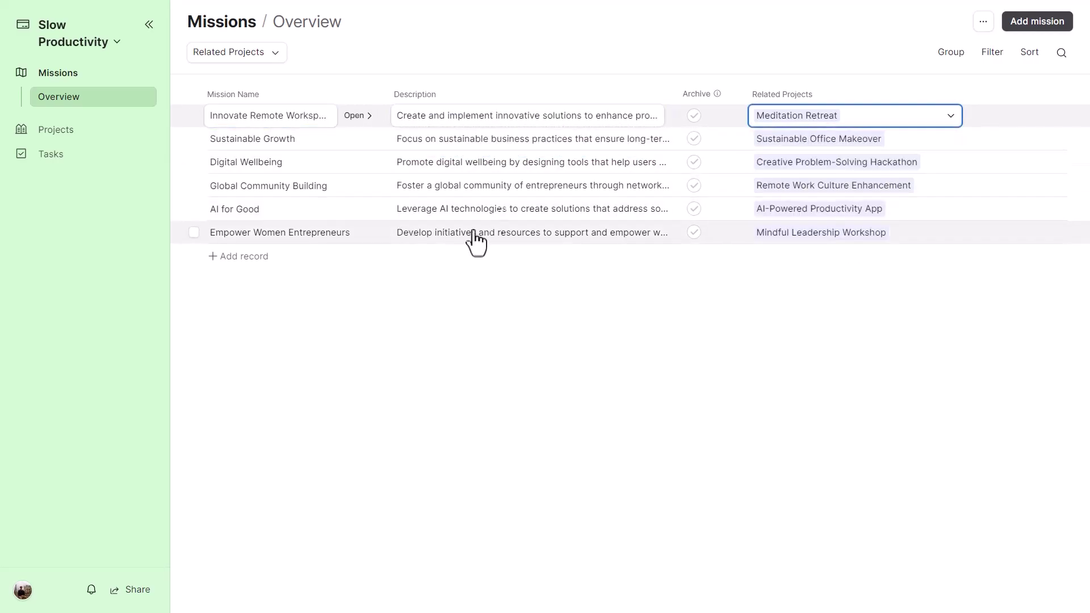
Step: Open the "Innovate Remote Workspaces" mission record and review its description, archive option, projects, tasks and comment area
{"action": "left_click", "coordinate": [363, 116]}
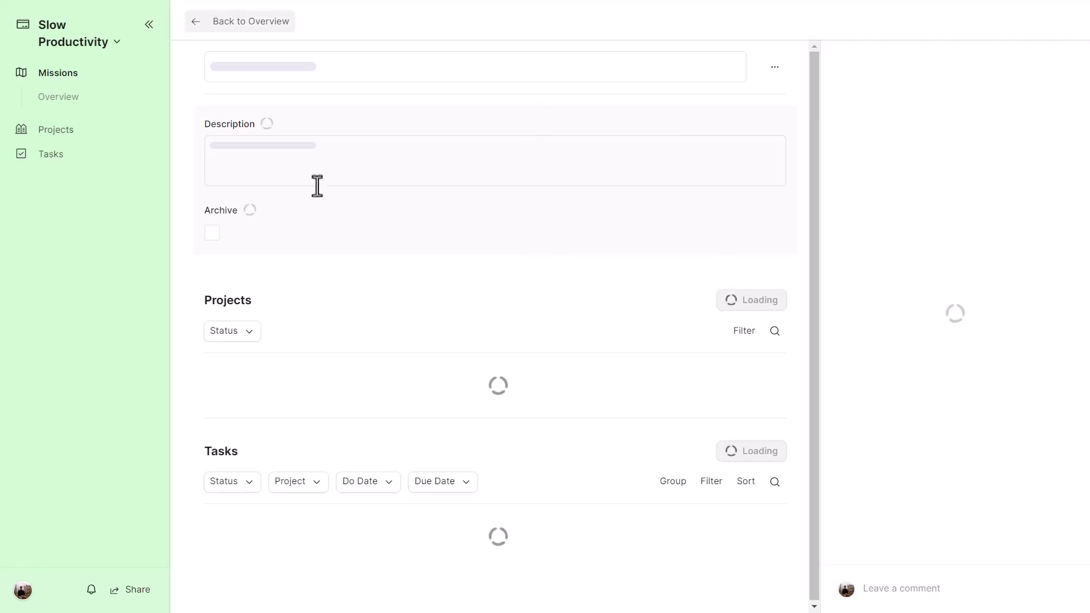
{"action": "left_click_drag", "start_coordinate": [222, 73], "coordinate": [431, 70]}
{"action": "left_click", "coordinate": [432, 106]}
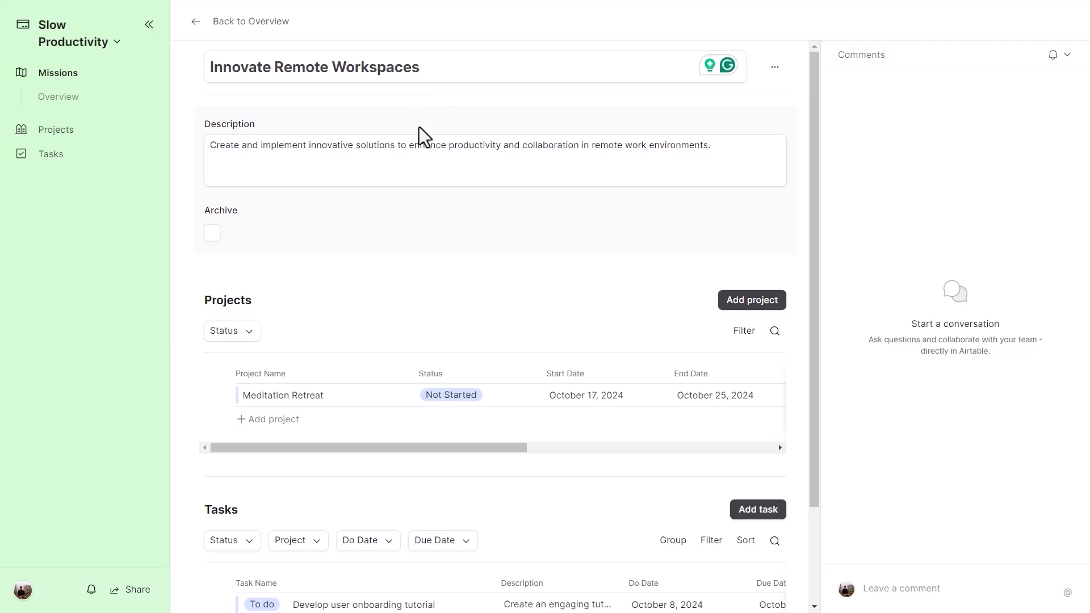
{"action": "left_click", "coordinate": [416, 146]}
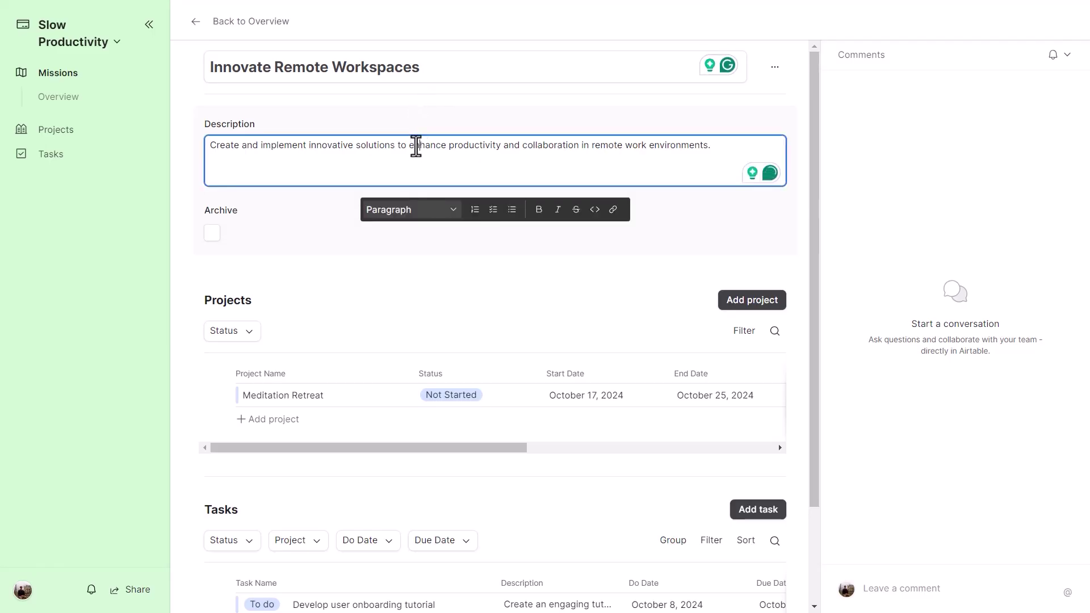
{"action": "left_click", "coordinate": [433, 122]}
{"action": "double_click", "coordinate": [338, 146]}
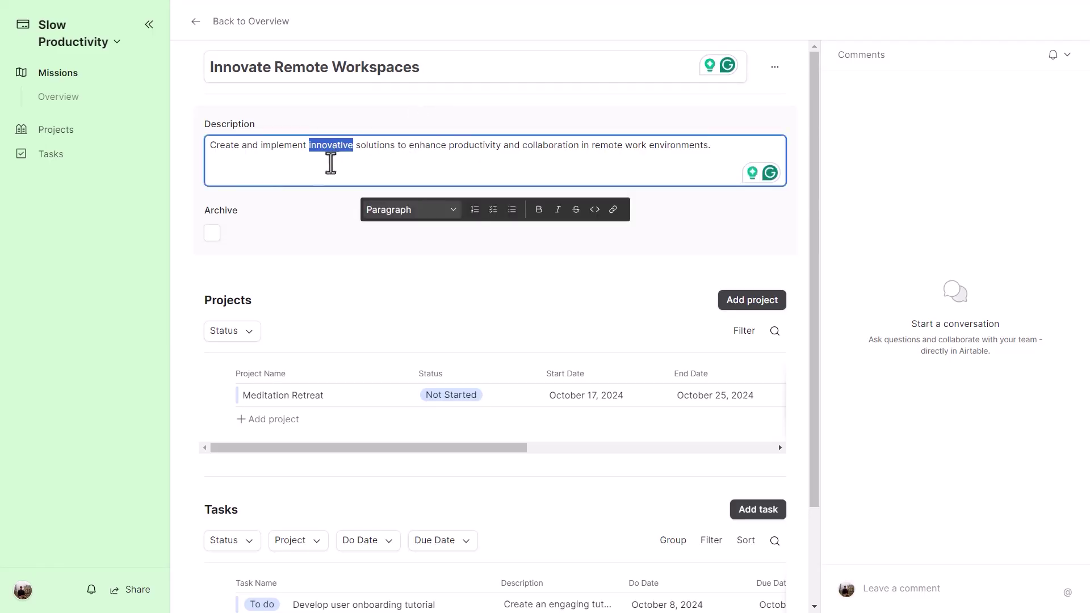
{"action": "left_click", "coordinate": [215, 250]}
{"action": "scroll", "coordinate": [279, 219], "scroll_direction": "down", "scroll_amount": 2}
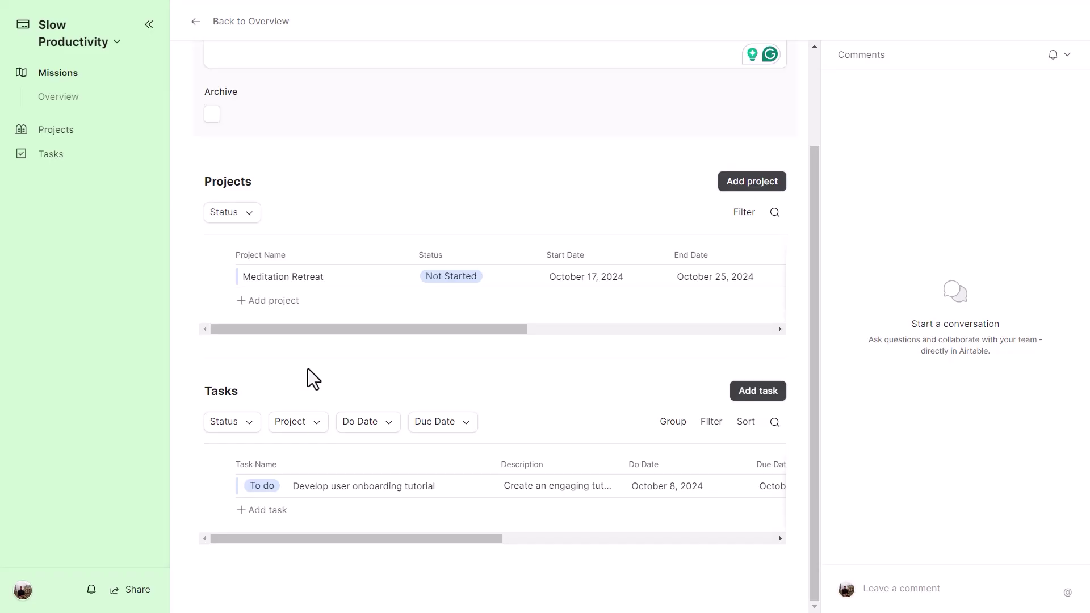
{"action": "scroll", "coordinate": [396, 345], "scroll_direction": "up", "scroll_amount": 2}
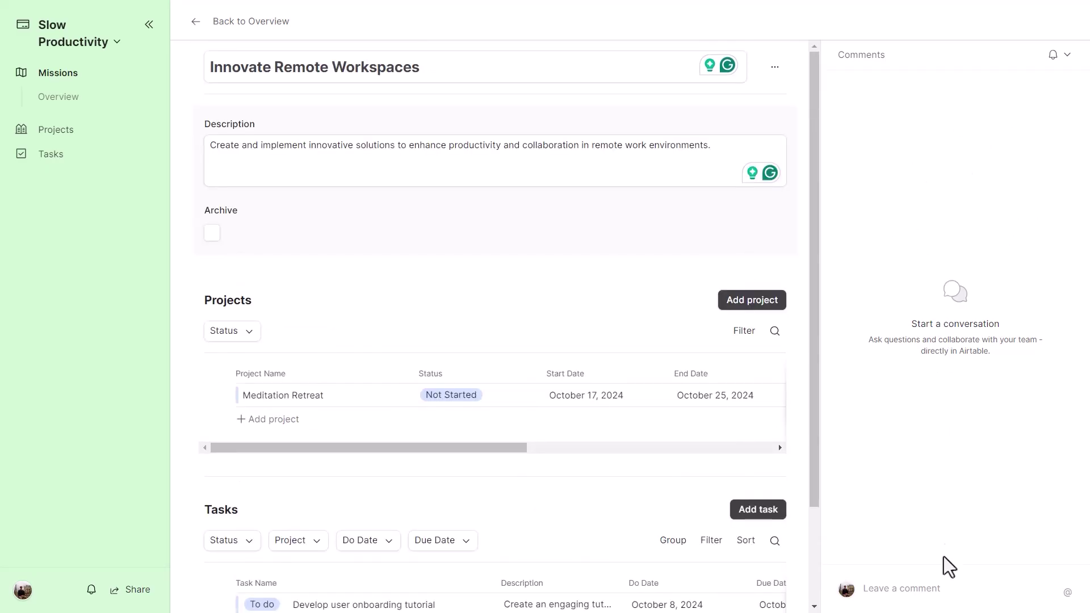
{"action": "left_click", "coordinate": [937, 595]}
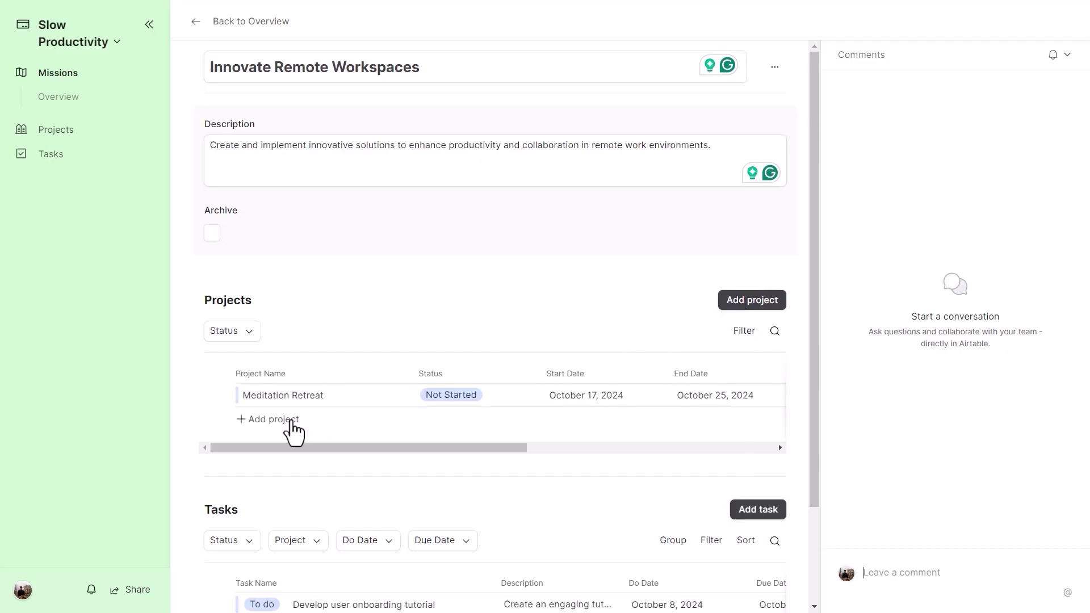
Step: Add a new project to the mission, naming it "Test project" with the status In Progress
{"action": "left_click", "coordinate": [733, 305]}
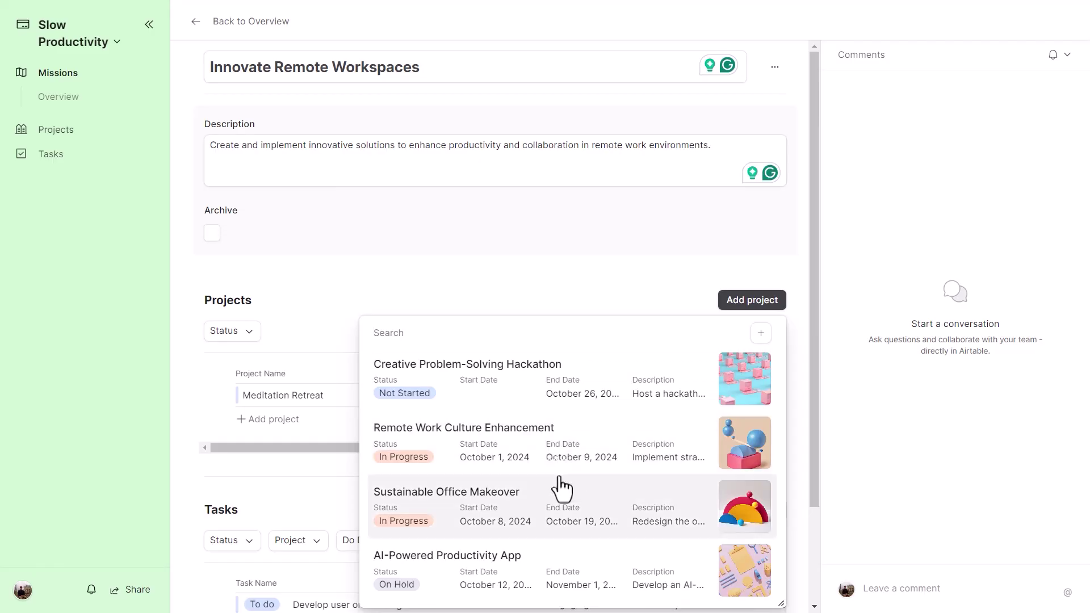
{"action": "key", "text": "Escape"}
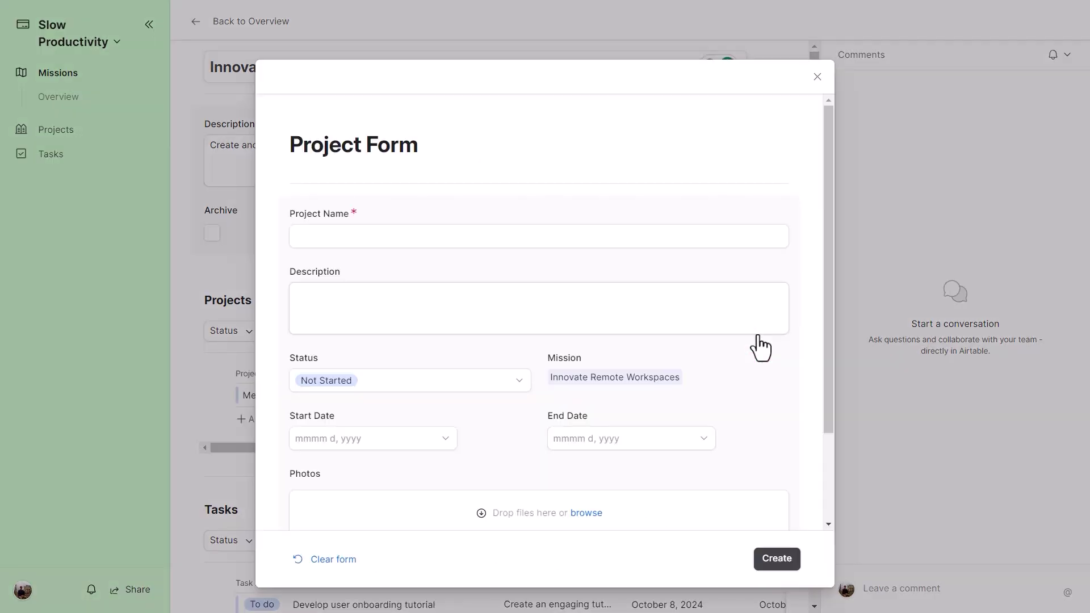
{"action": "left_click", "coordinate": [454, 236]}
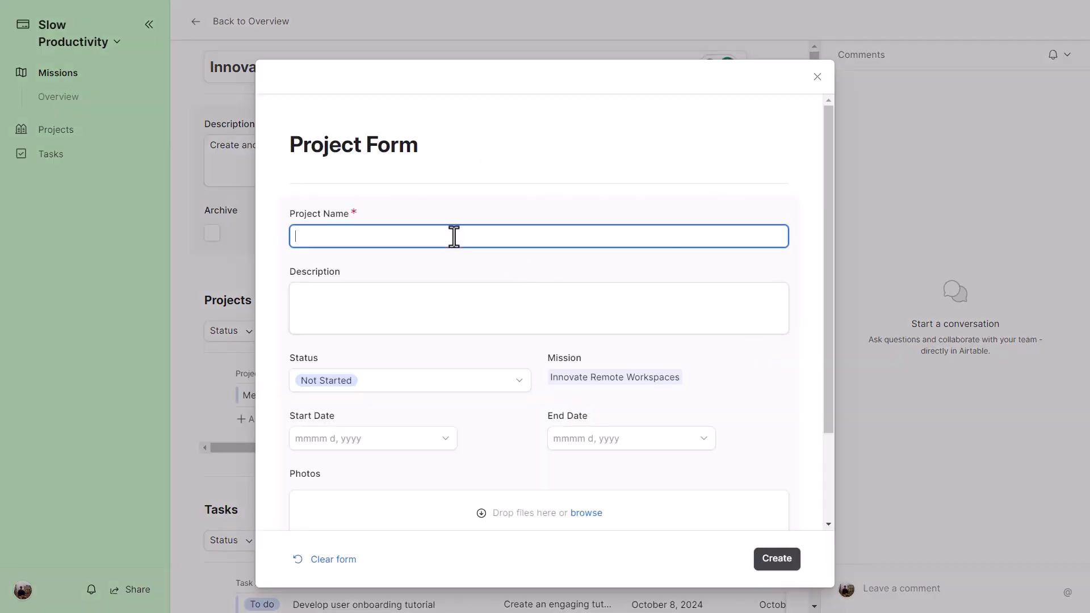
{"action": "type", "text": "Test project"}
{"action": "scroll", "coordinate": [455, 231], "scroll_direction": "down", "scroll_amount": 3}
{"action": "left_click", "coordinate": [494, 272]}
{"action": "left_click", "coordinate": [389, 377]}
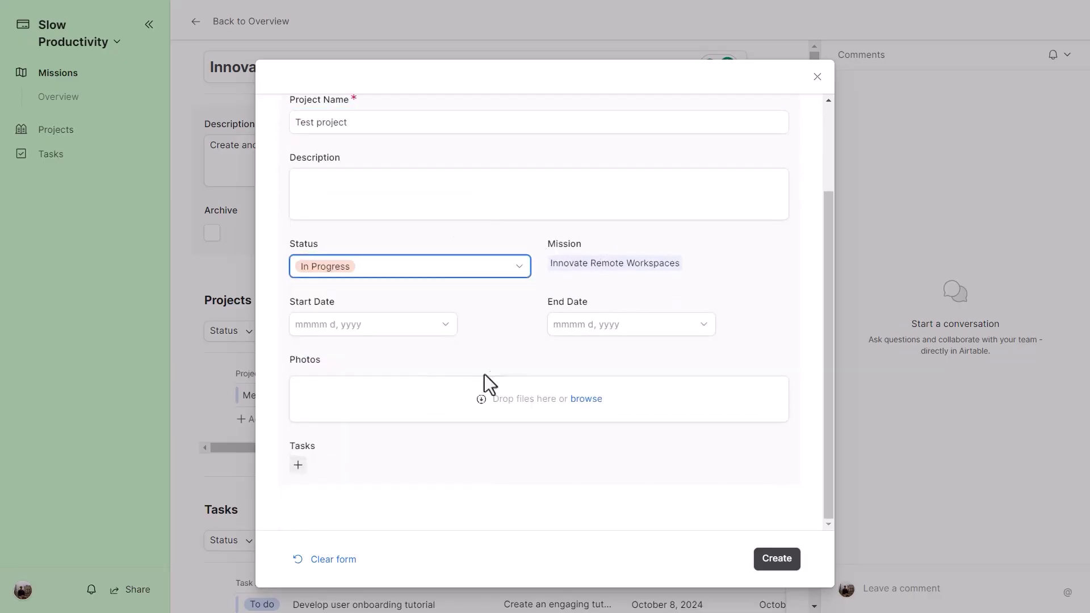
Step: Set the project's start date to October 4, 2024 and end date to October 26, 2024, and create it
{"action": "left_click", "coordinate": [435, 324]}
{"action": "left_click", "coordinate": [433, 398]}
{"action": "left_click", "coordinate": [581, 328]}
{"action": "left_click", "coordinate": [715, 460]}
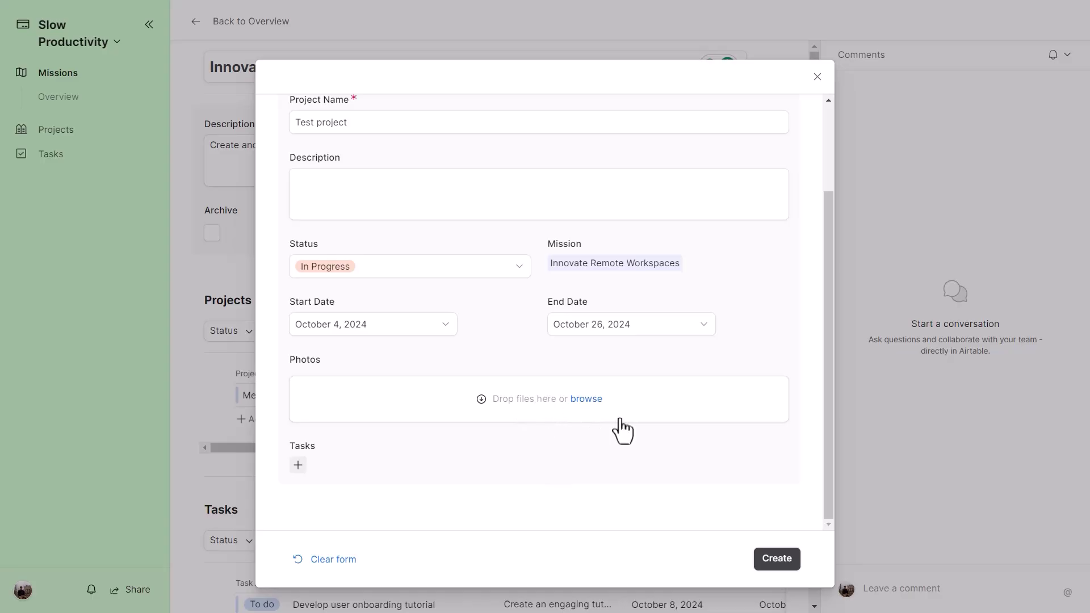
{"action": "left_click", "coordinate": [773, 560]}
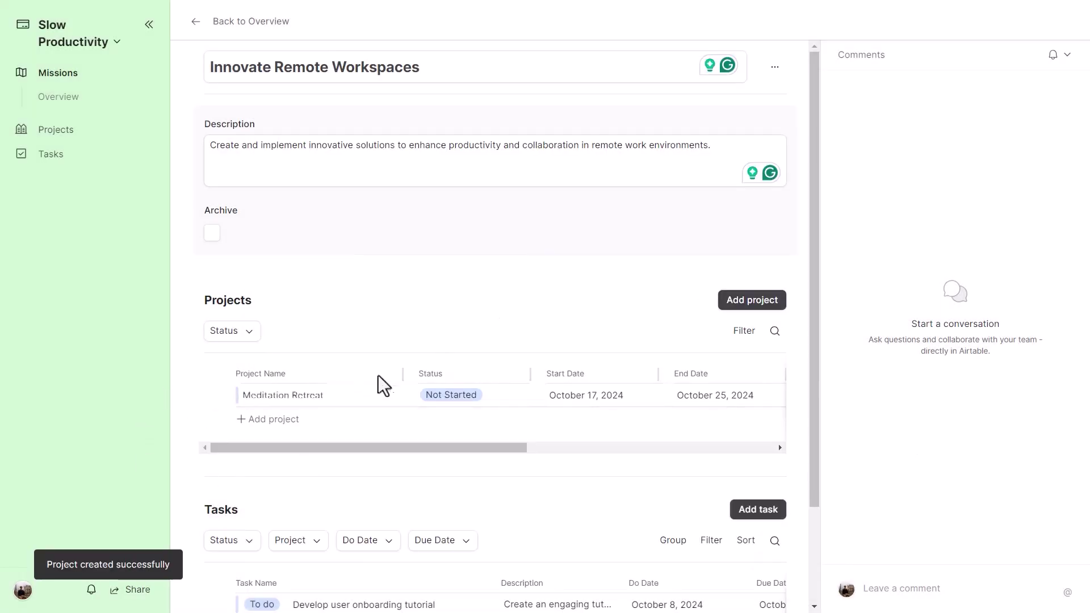
Step: Check the mission's name and Projects list, and open the Meditation Retreat project record to review its details
{"action": "scroll", "coordinate": [394, 295], "scroll_direction": "down", "scroll_amount": 2}
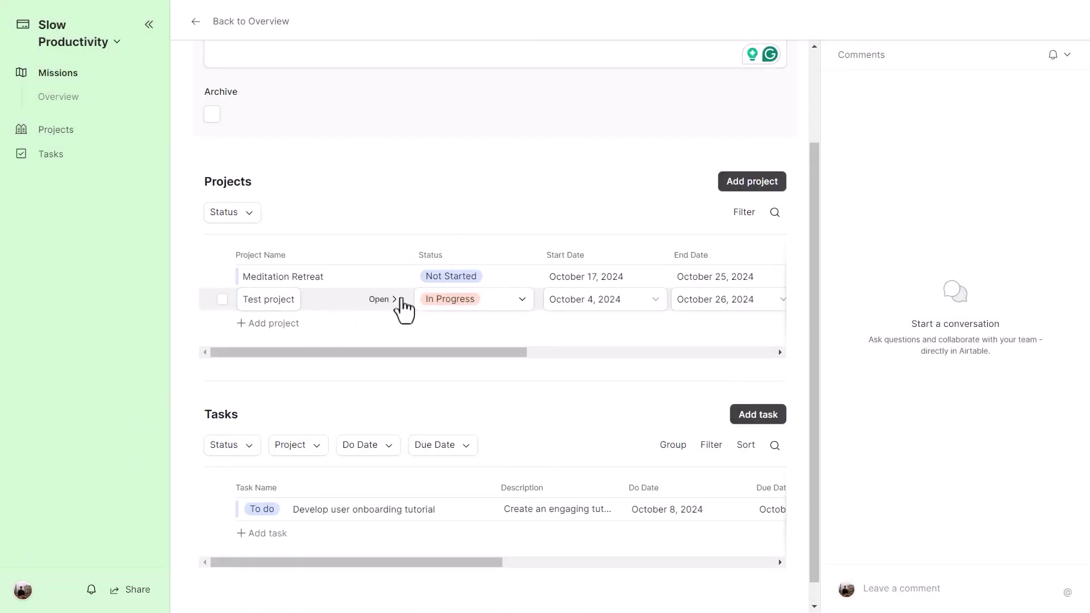
{"action": "scroll", "coordinate": [389, 311], "scroll_direction": "up", "scroll_amount": 2}
{"action": "left_click", "coordinate": [327, 67]}
{"action": "triple_click", "coordinate": [327, 67]}
{"action": "left_click", "coordinate": [333, 95]}
{"action": "scroll", "coordinate": [441, 288], "scroll_direction": "down", "scroll_amount": 1}
{"action": "scroll", "coordinate": [441, 288], "scroll_direction": "down", "scroll_amount": 2}
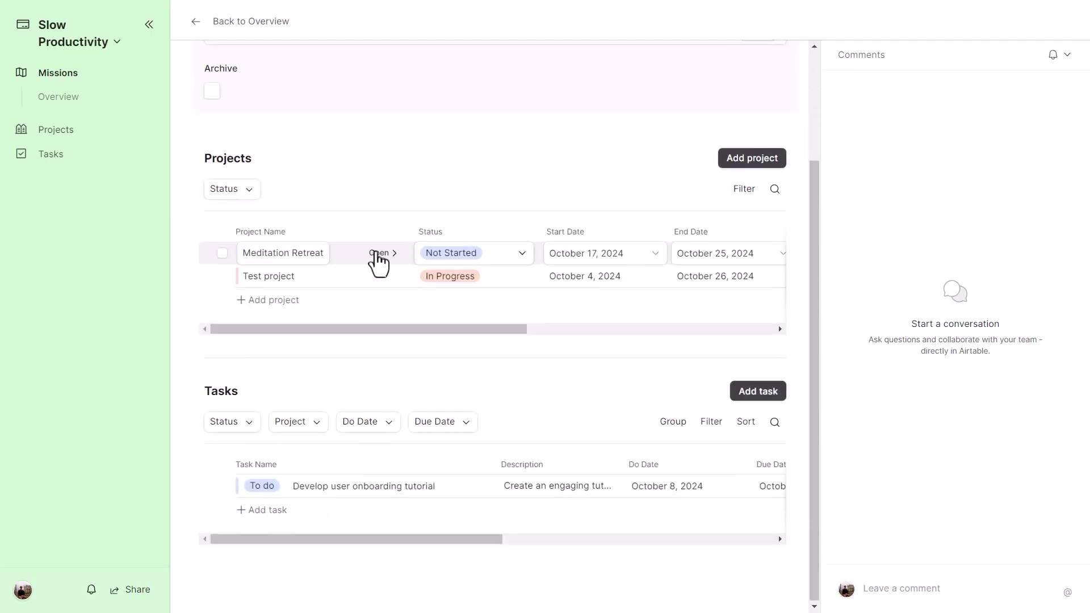
{"action": "left_click", "coordinate": [378, 257]}
{"action": "scroll", "coordinate": [864, 236], "scroll_direction": "down", "scroll_amount": 5}
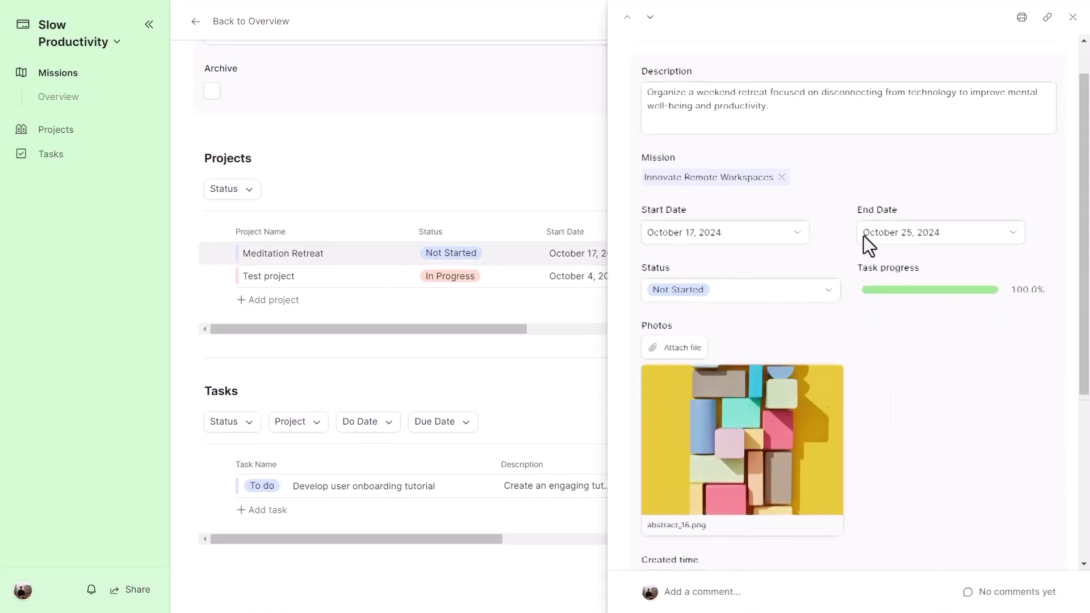
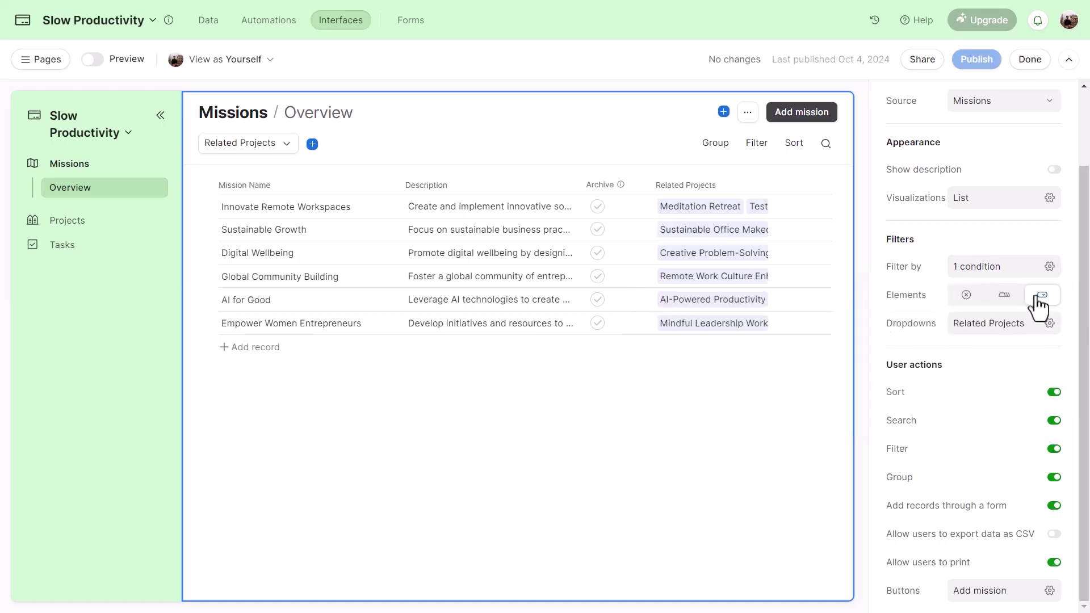
Step: Inspect the fields available as filter dropdowns and the Add mission button's settings in the Missions overview editor
{"action": "left_click", "coordinate": [312, 144]}
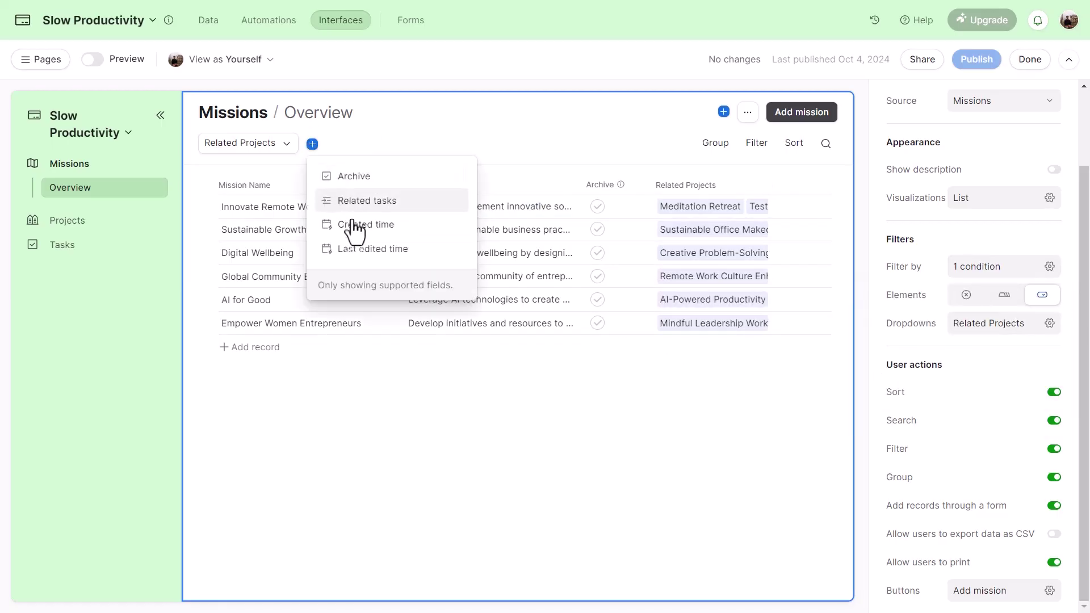
{"action": "left_click", "coordinate": [579, 233]}
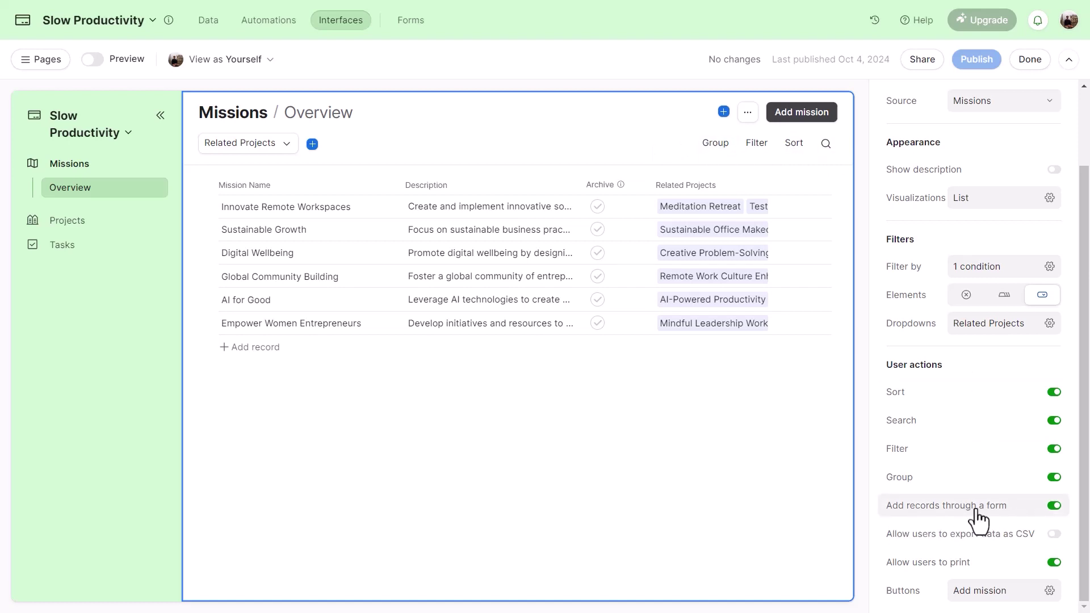
{"action": "left_click", "coordinate": [815, 124]}
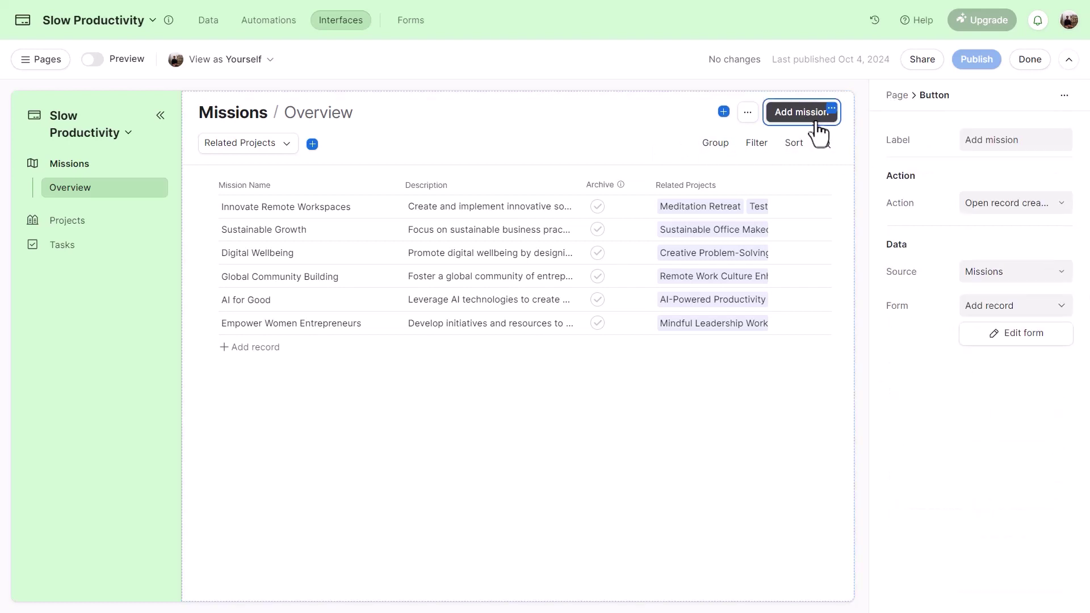
{"action": "left_click", "coordinate": [1031, 142]}
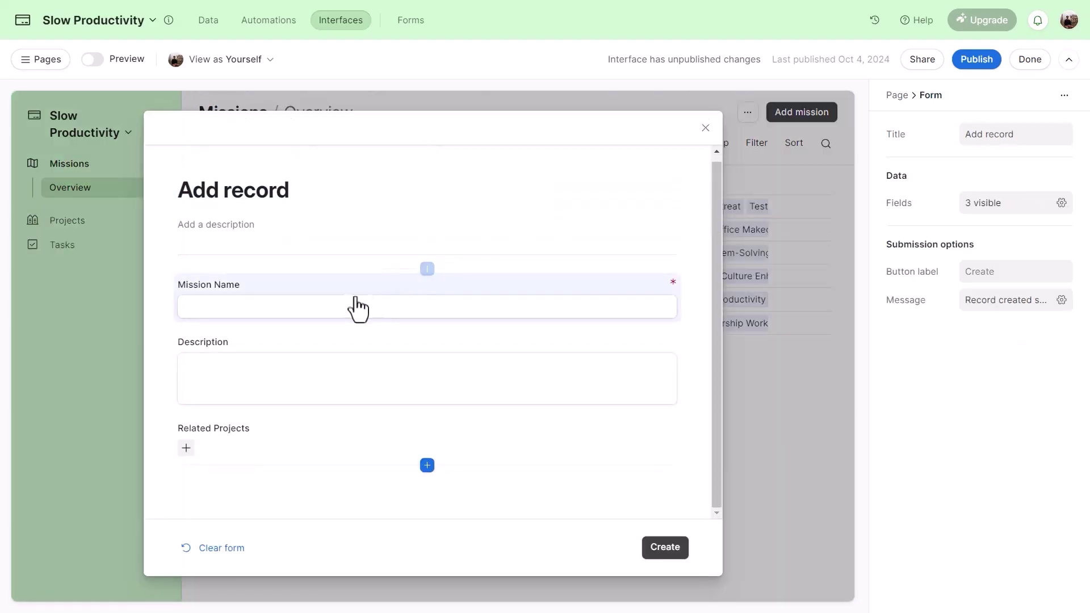
Step: Inspect the Add record form's Description field settings and the fields that can be added, and close the form
{"action": "left_click", "coordinate": [304, 360]}
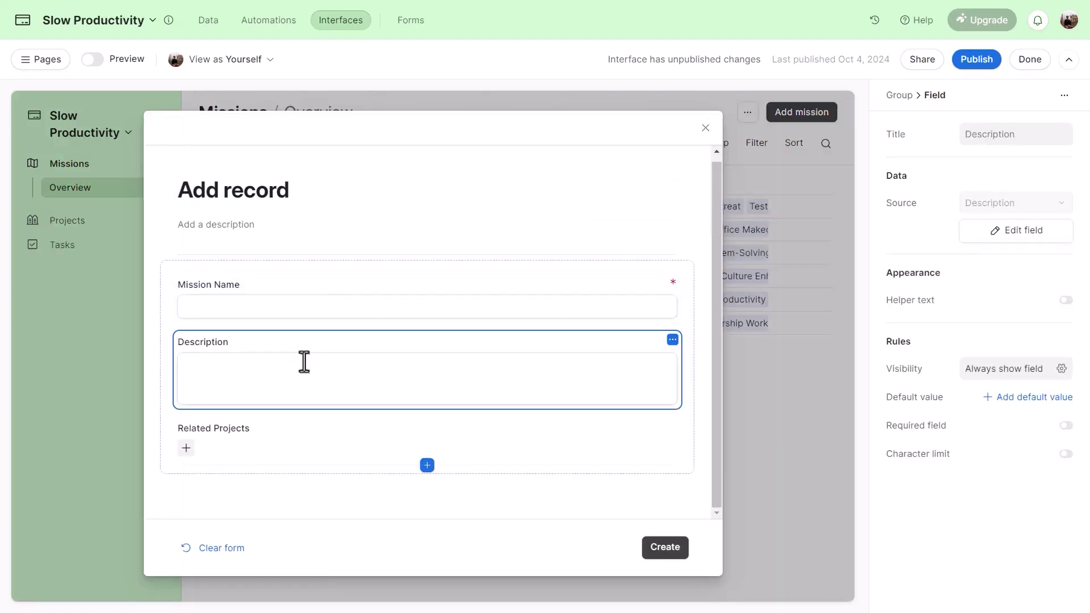
{"action": "left_click", "coordinate": [426, 467]}
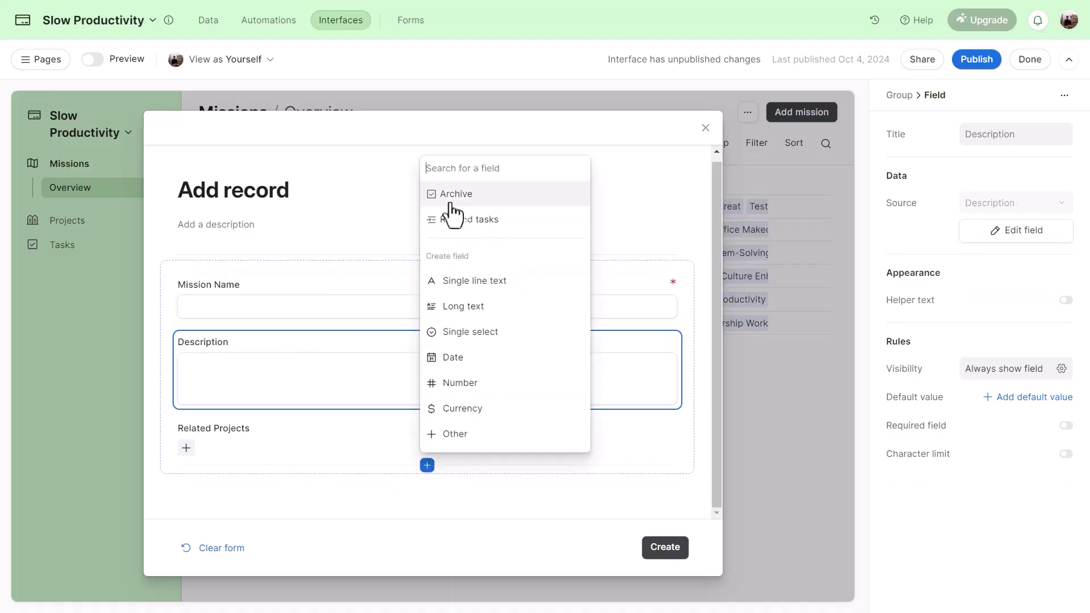
{"action": "left_click", "coordinate": [705, 128]}
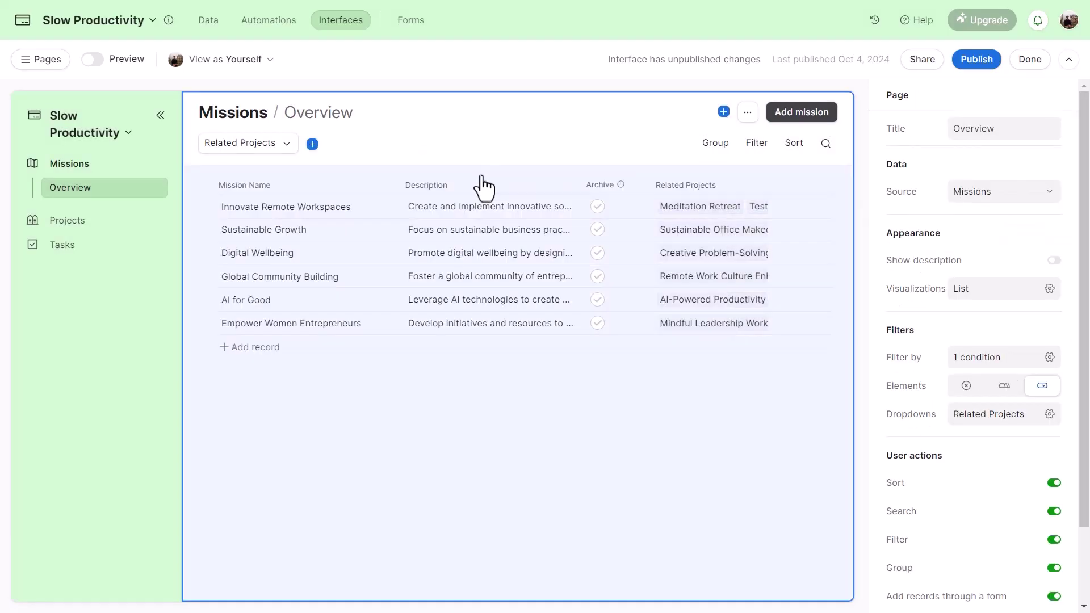
Step: Examine the Missions list's settings in the editor, including its visible and hidden fields and its filter condition
{"action": "left_click", "coordinate": [630, 290]}
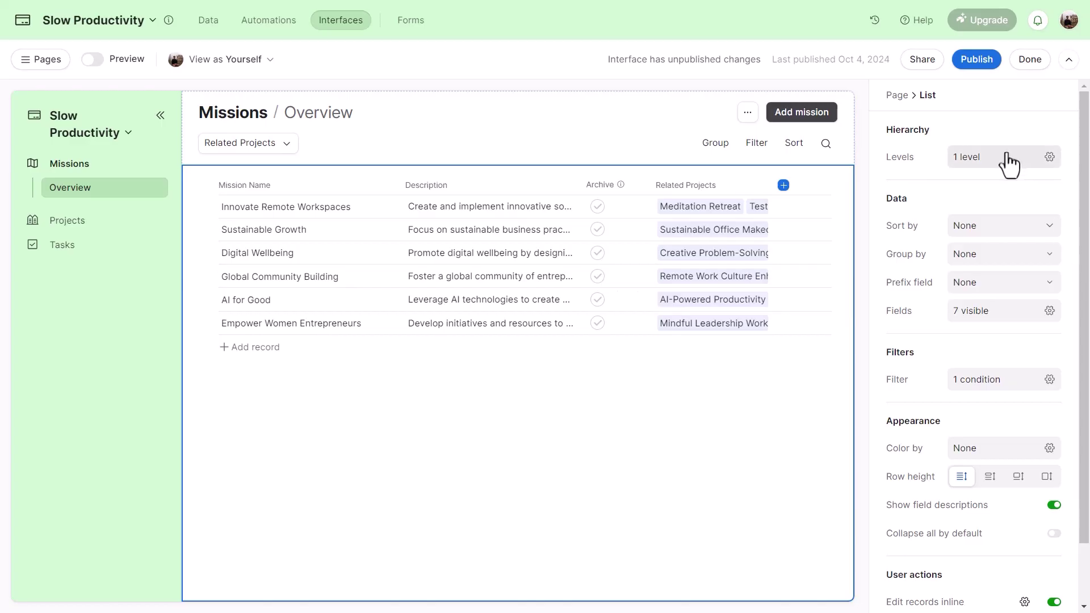
{"action": "scroll", "coordinate": [1012, 211], "scroll_direction": "down", "scroll_amount": 1}
{"action": "left_click", "coordinate": [999, 244]}
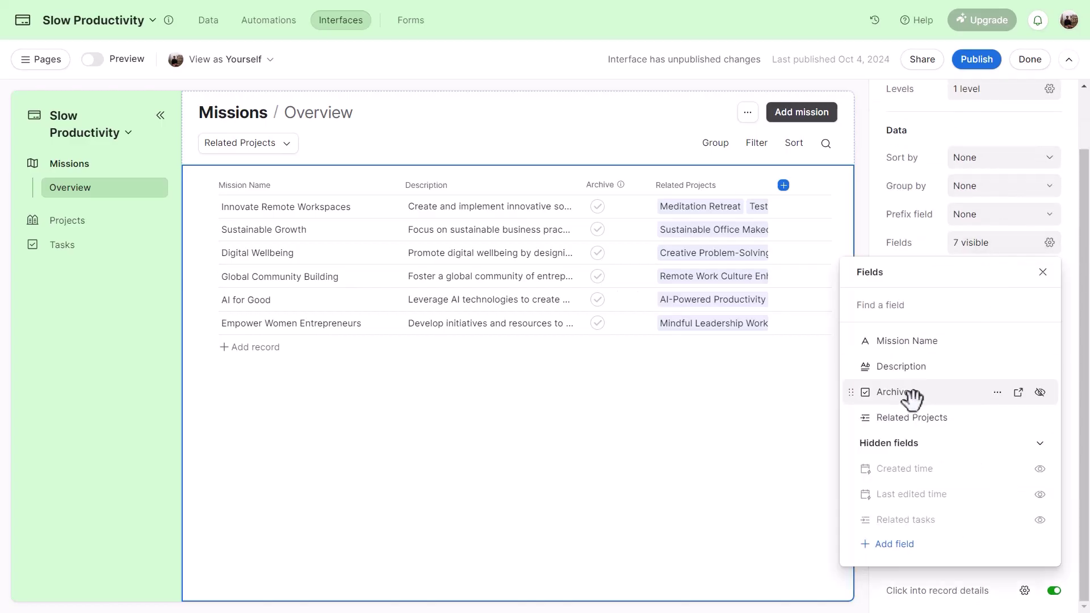
{"action": "left_click", "coordinate": [925, 215]}
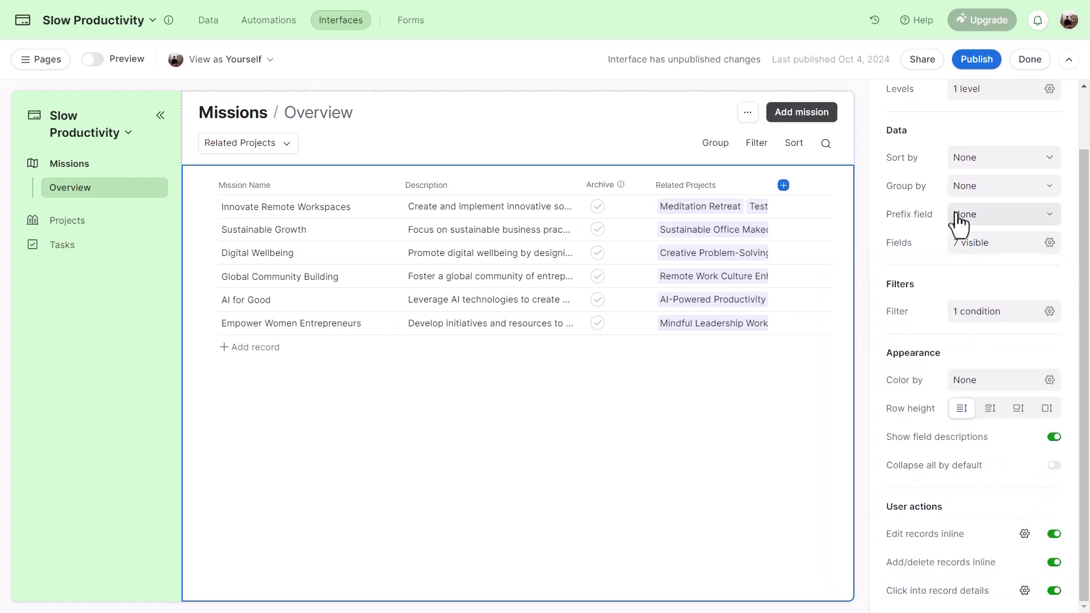
{"action": "left_click", "coordinate": [978, 316]}
{"action": "left_click", "coordinate": [976, 307]}
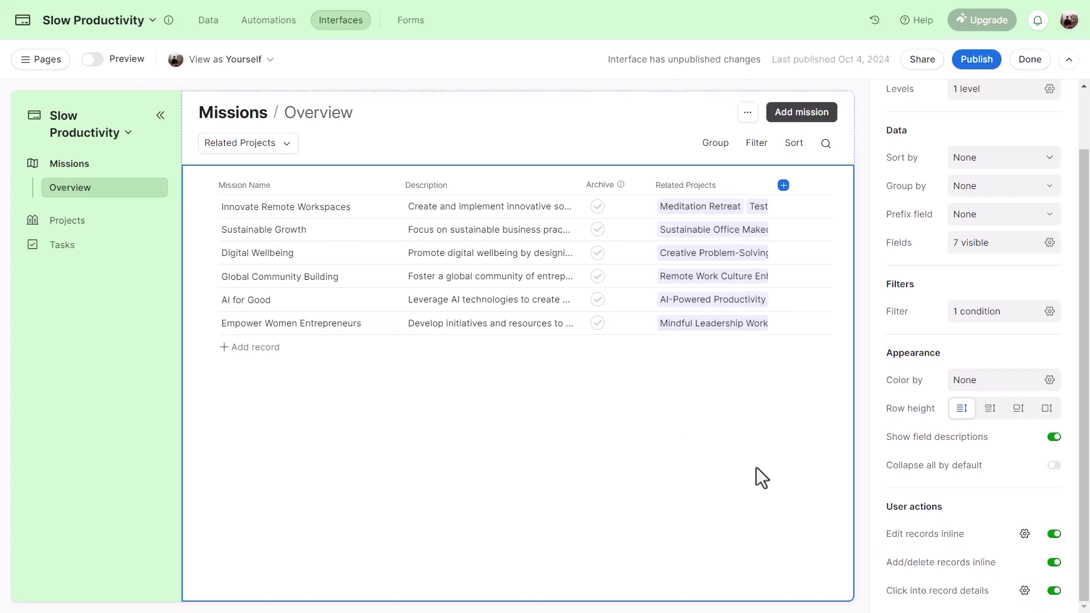
Step: Open the Mission Detail page layout, inspect the settings of its Projects section and list, and finish editing
{"action": "mouse_move", "coordinate": [381, 322]}
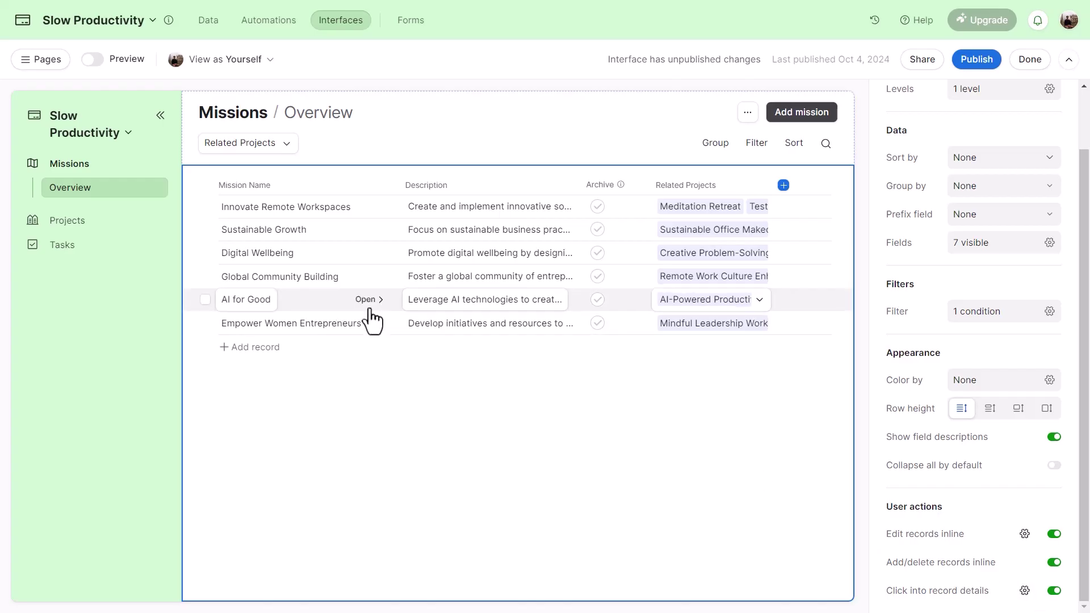
{"action": "left_click", "coordinate": [1025, 590]}
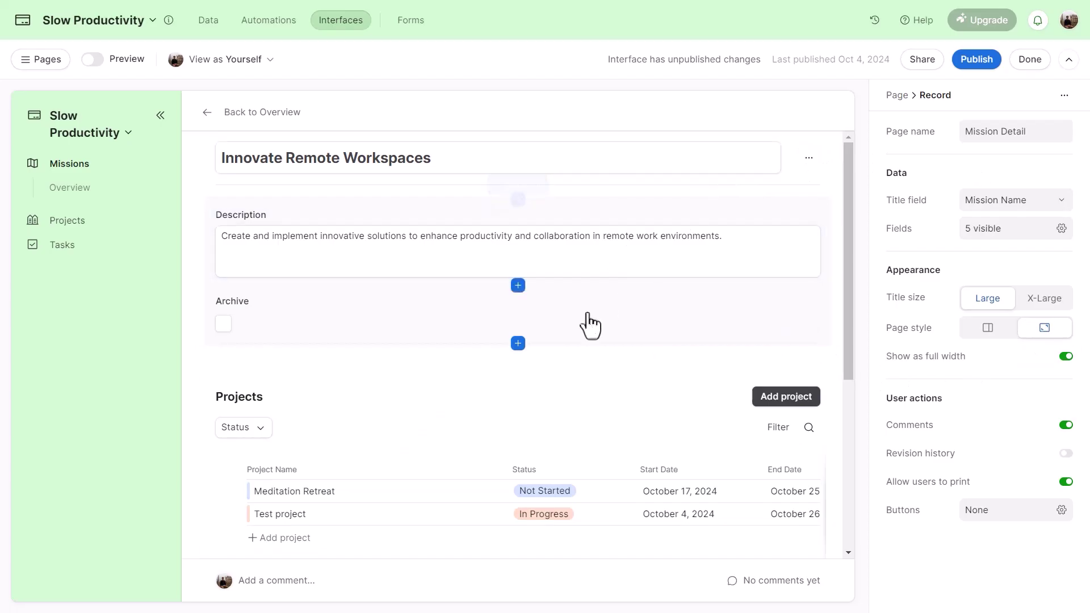
{"action": "scroll", "coordinate": [552, 369], "scroll_direction": "down", "scroll_amount": 3}
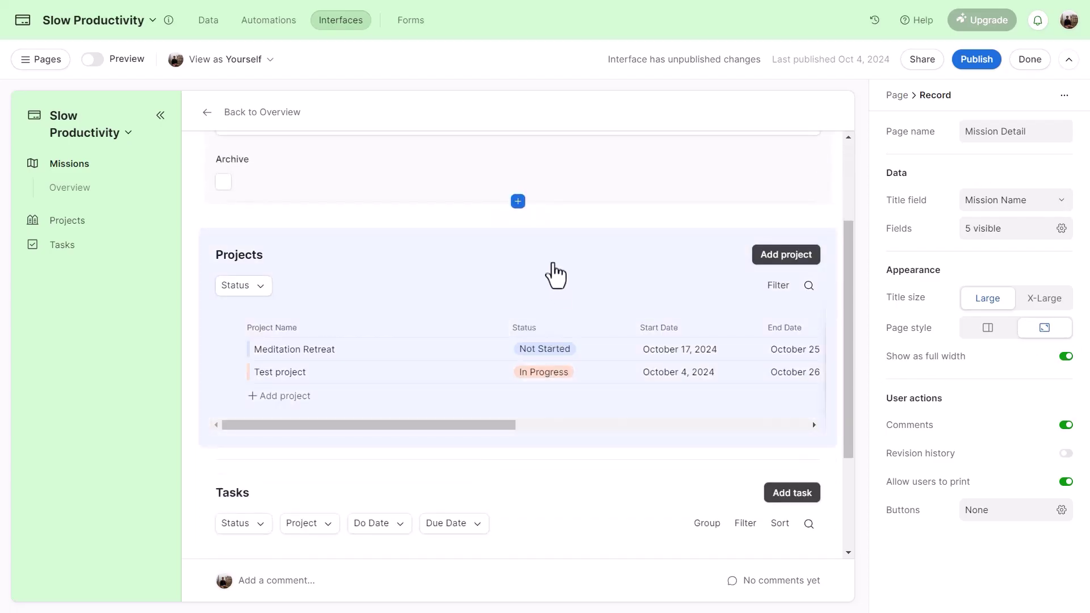
{"action": "left_click", "coordinate": [555, 275]}
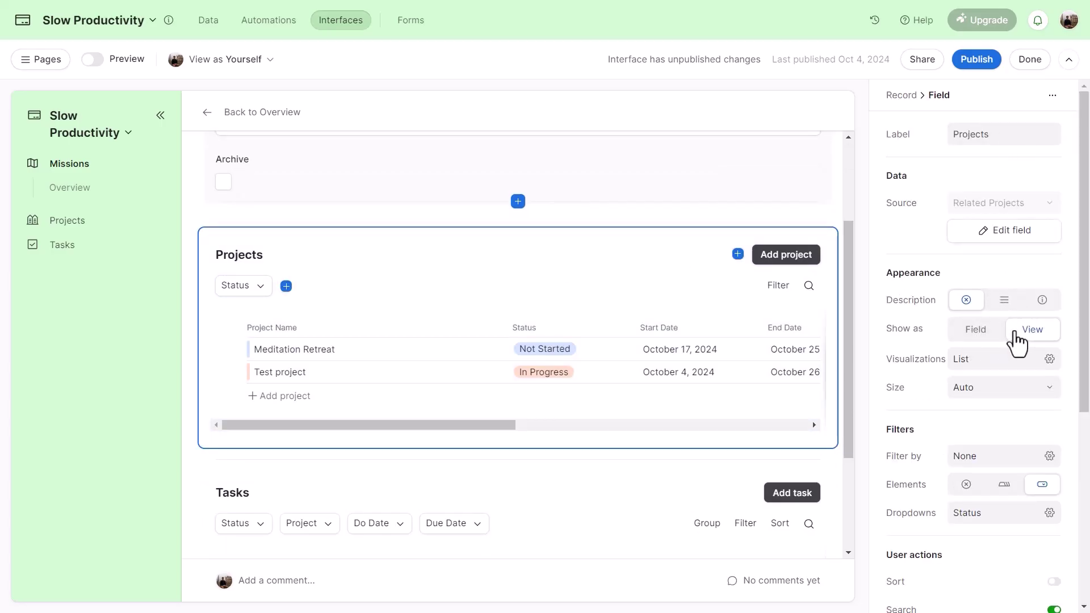
{"action": "scroll", "coordinate": [1016, 340], "scroll_direction": "down", "scroll_amount": 1}
{"action": "left_click", "coordinate": [580, 359]}
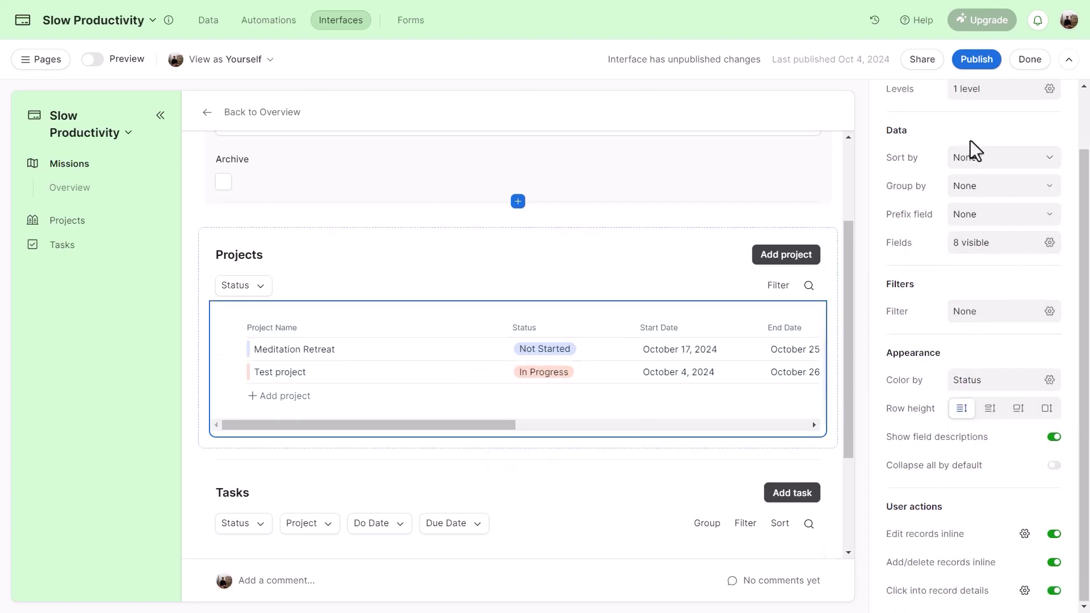
{"action": "left_click", "coordinate": [1029, 59]}
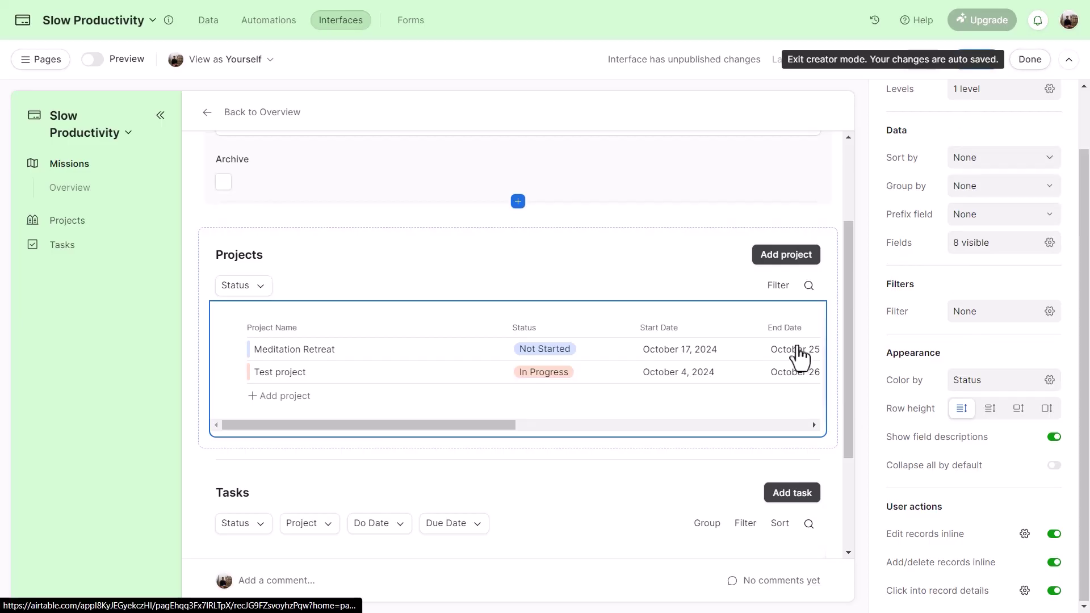
Step: Review the Remote Work Culture Enhancement project record, opening it from the Projects overview and from the Projects gallery
{"action": "left_click", "coordinate": [57, 131]}
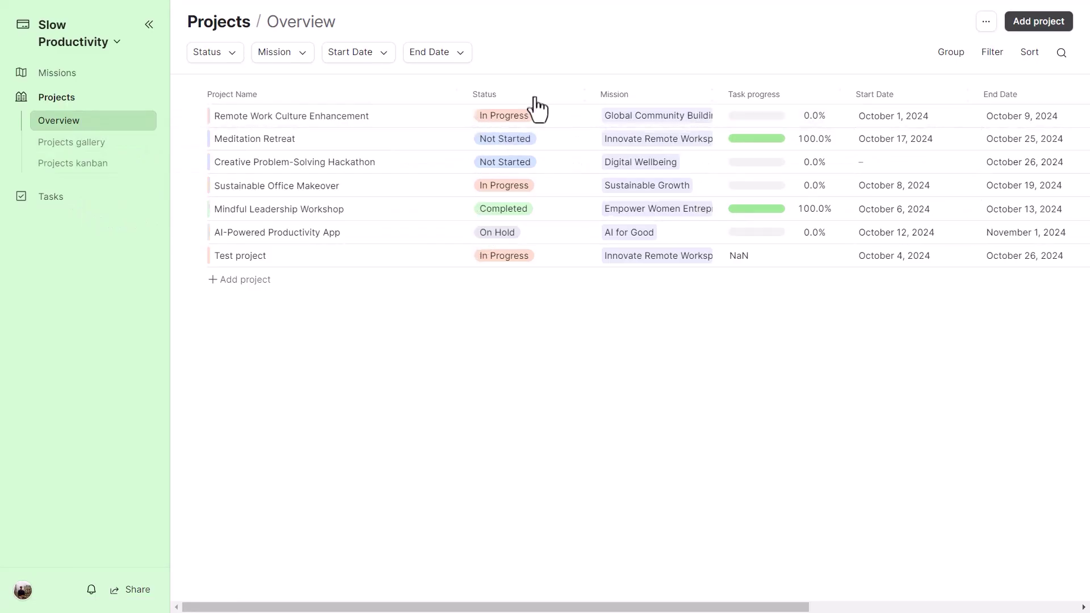
{"action": "left_click", "coordinate": [434, 120]}
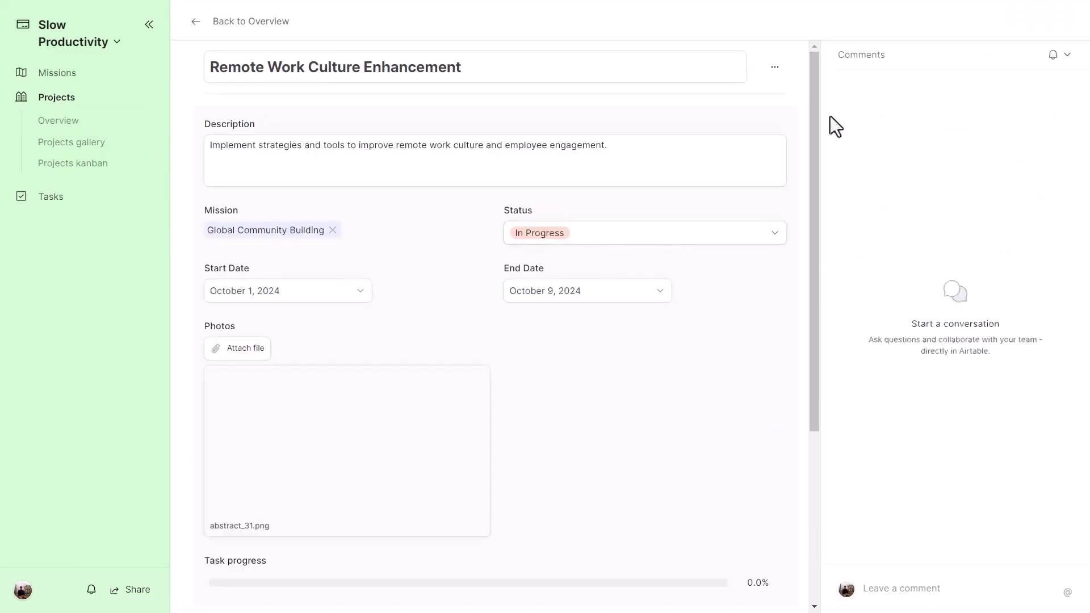
{"action": "left_click_drag", "start_coordinate": [815, 80], "coordinate": [816, 336]}
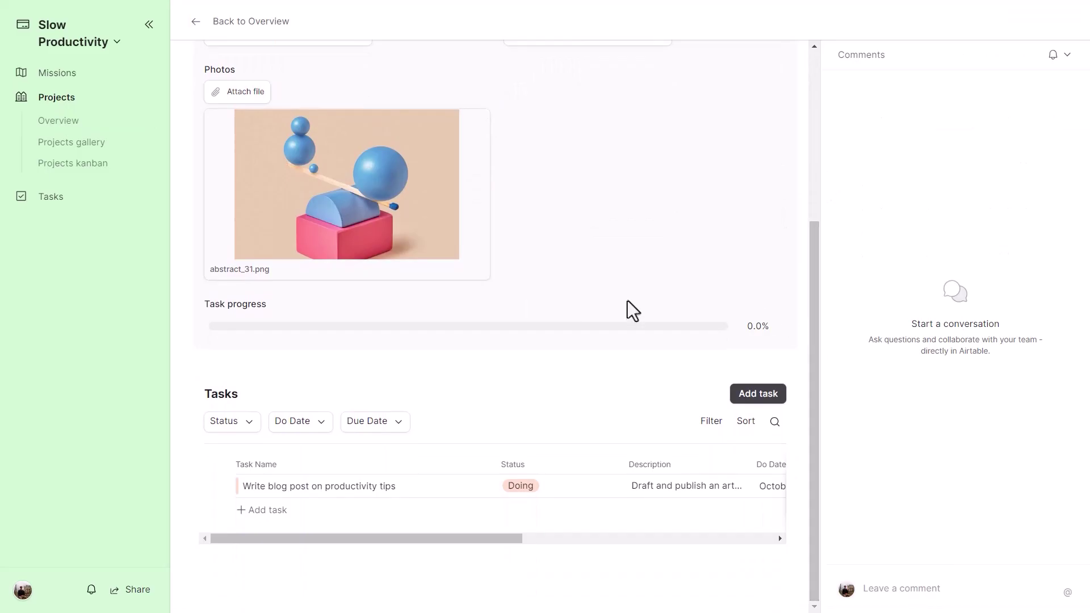
{"action": "mouse_move", "coordinate": [358, 193]}
{"action": "left_click", "coordinate": [73, 141]}
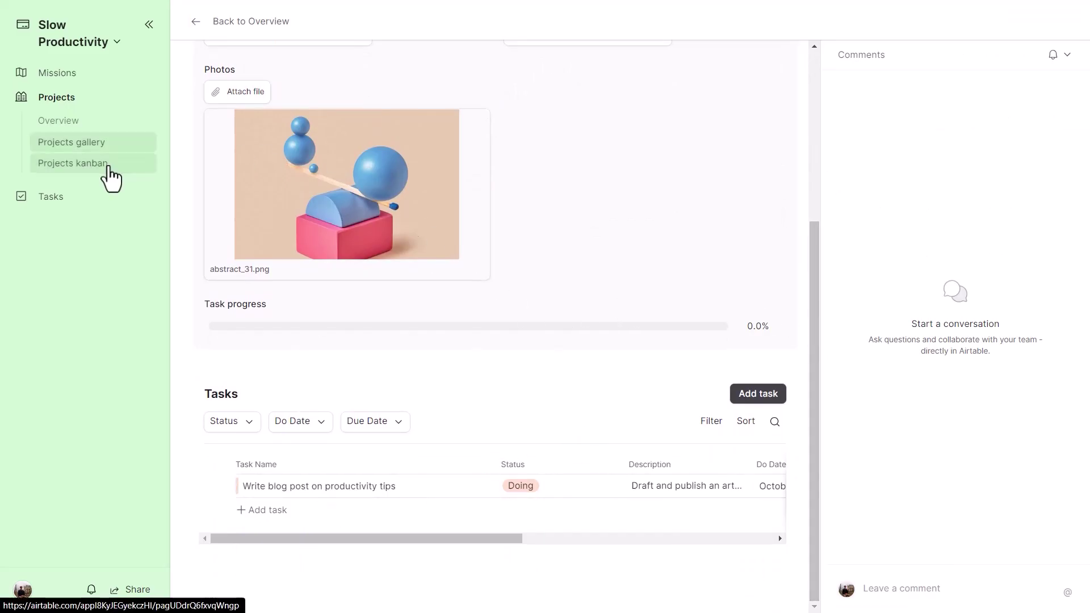
{"action": "left_click", "coordinate": [591, 318]}
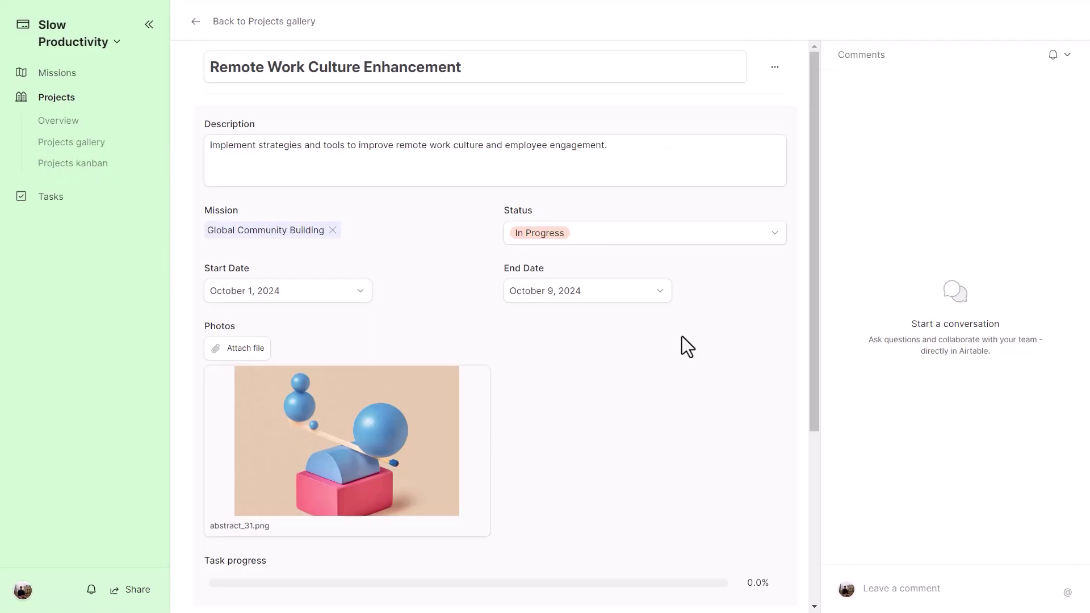
Step: Move Remote Work Culture Enhancement from In Progress to On Hold in the Projects kanban
{"action": "left_click", "coordinate": [67, 164]}
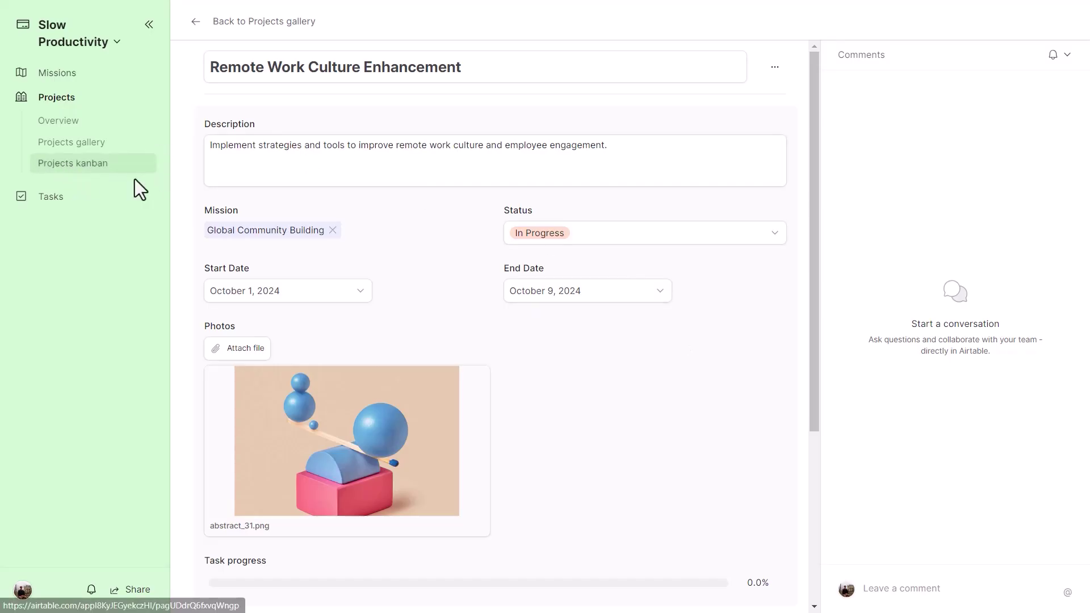
{"action": "left_click_drag", "start_coordinate": [520, 205], "coordinate": [635, 210]}
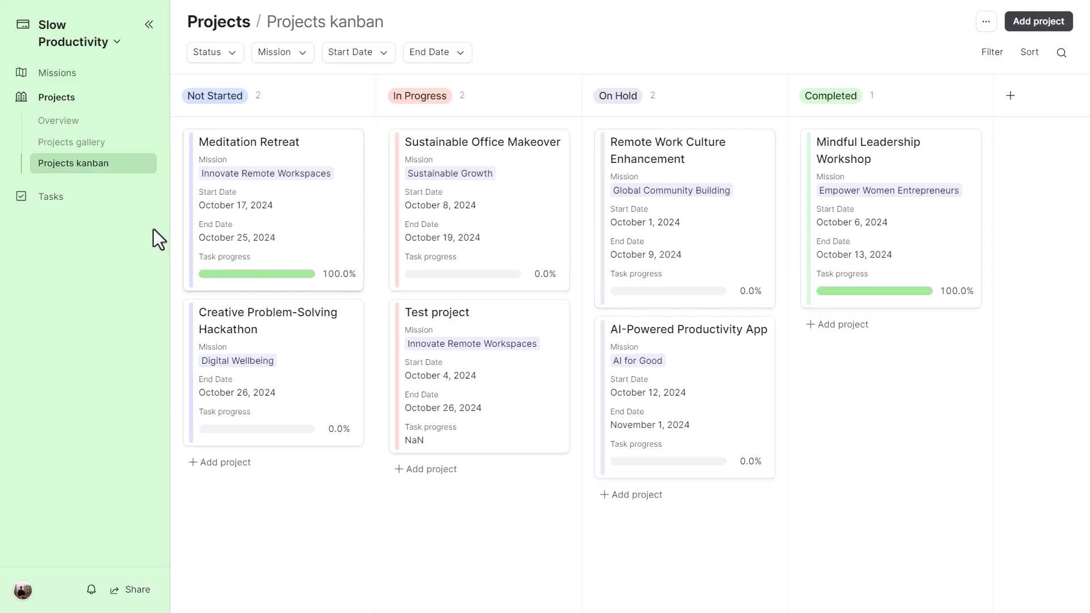
Step: Look at the Tasks kanban interface, then show the Projects data table's Gantt view with the views list hidden
{"action": "left_click", "coordinate": [51, 196]}
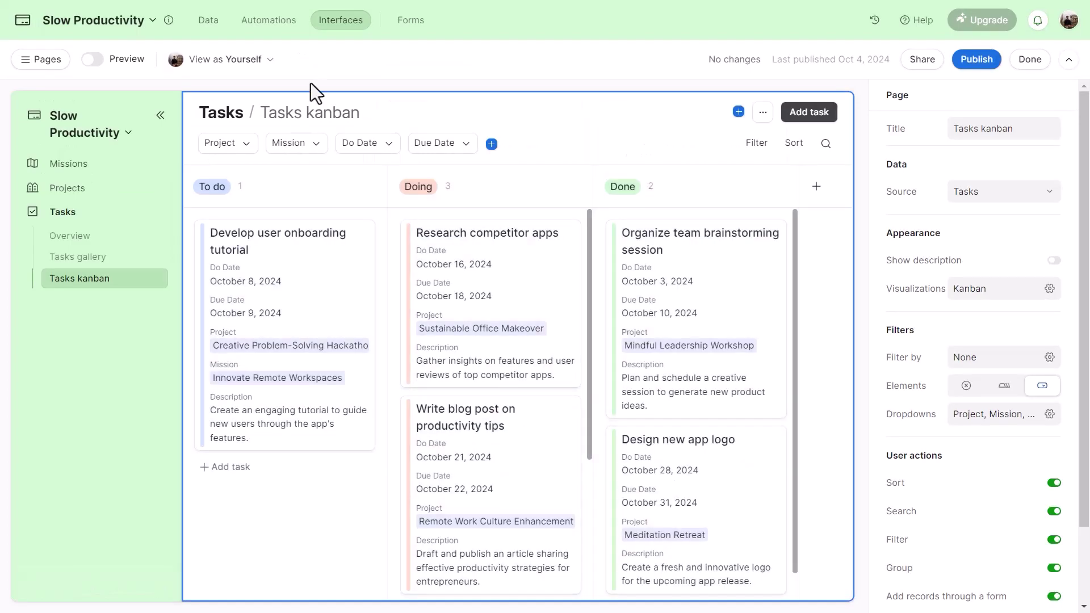
{"action": "left_click", "coordinate": [210, 20]}
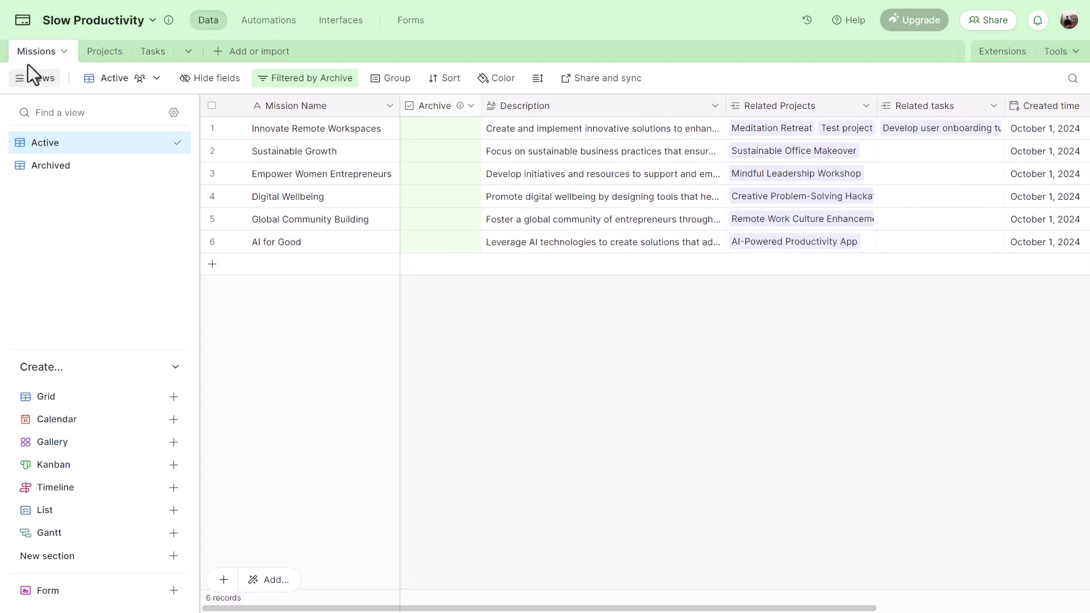
{"action": "left_click", "coordinate": [102, 52]}
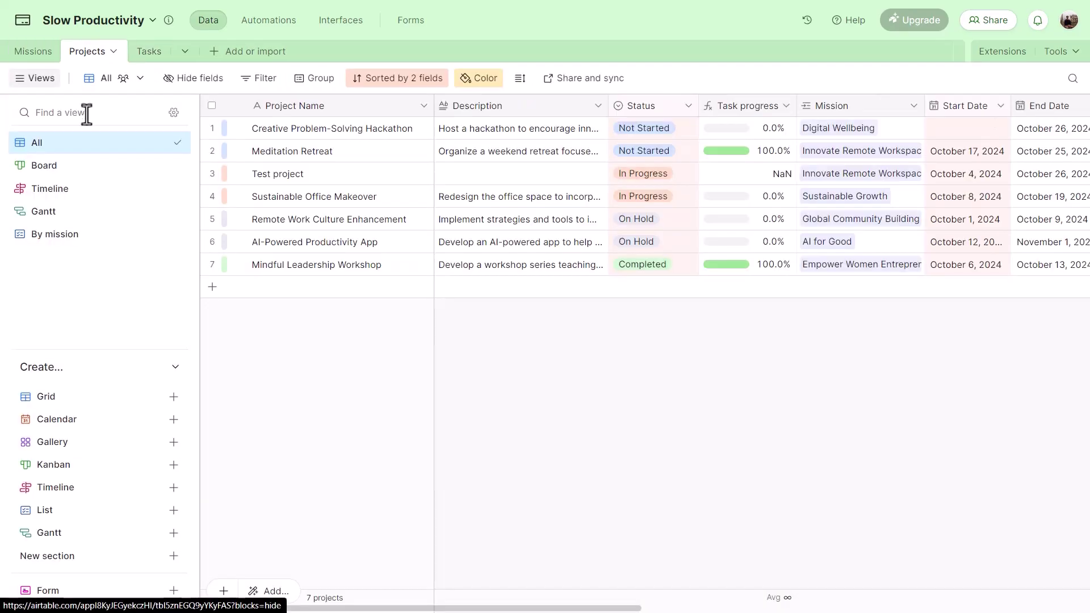
{"action": "left_click", "coordinate": [73, 212]}
{"action": "left_click", "coordinate": [50, 81]}
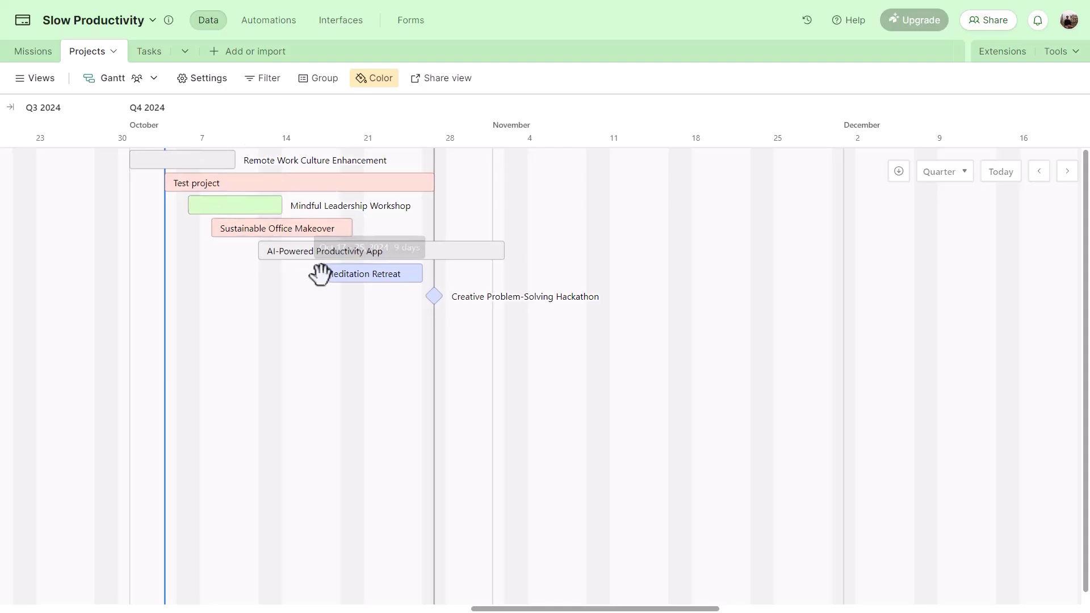
Step: Review the Remote Work Culture Enhancement project's name, date and duration fields in the Gantt chart and reschedule it to October 5–13, 2024
{"action": "left_click", "coordinate": [202, 159]}
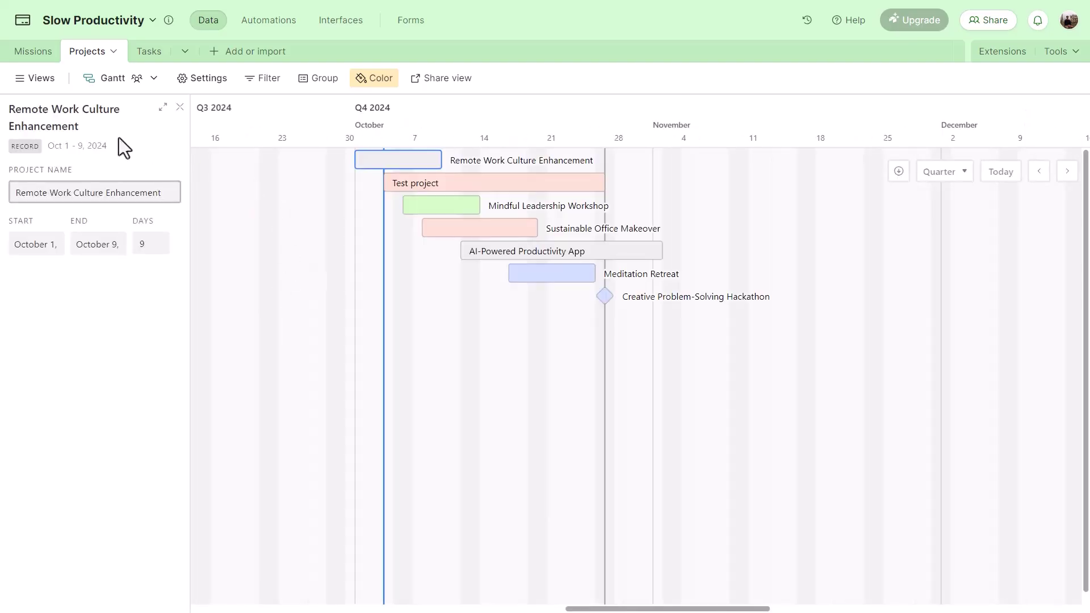
{"action": "left_click_drag", "start_coordinate": [63, 193], "coordinate": [151, 195]}
{"action": "left_click", "coordinate": [53, 244]}
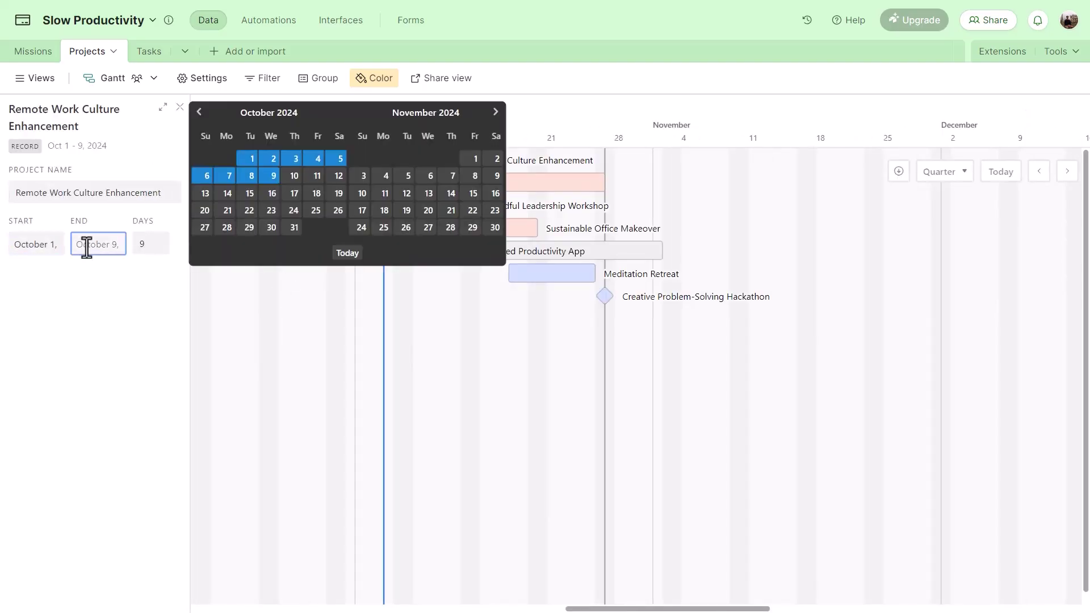
{"action": "left_click", "coordinate": [154, 248]}
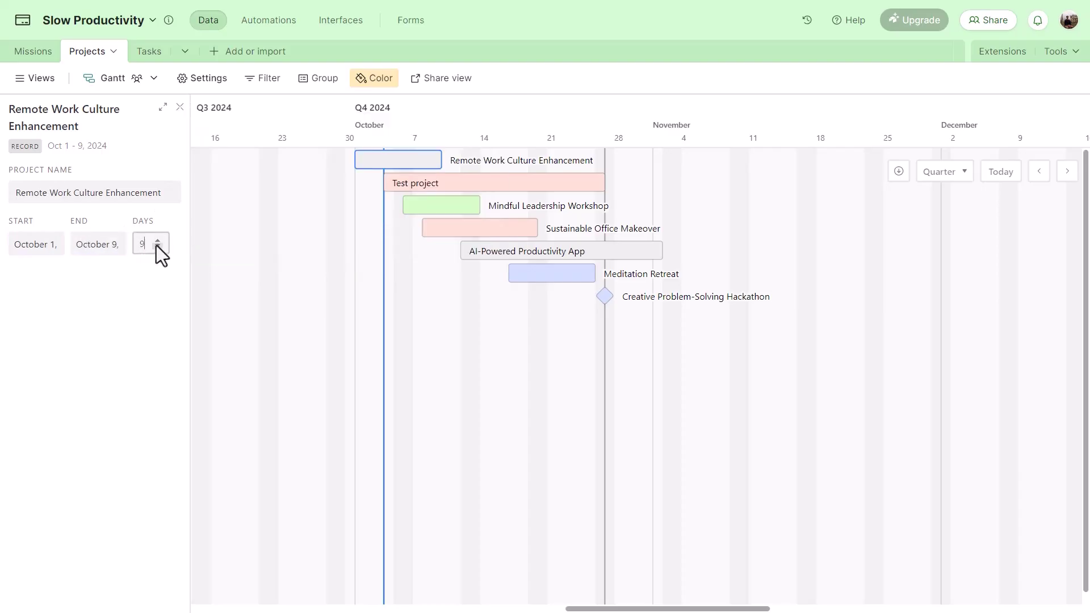
{"action": "left_click_drag", "start_coordinate": [410, 159], "coordinate": [494, 164]}
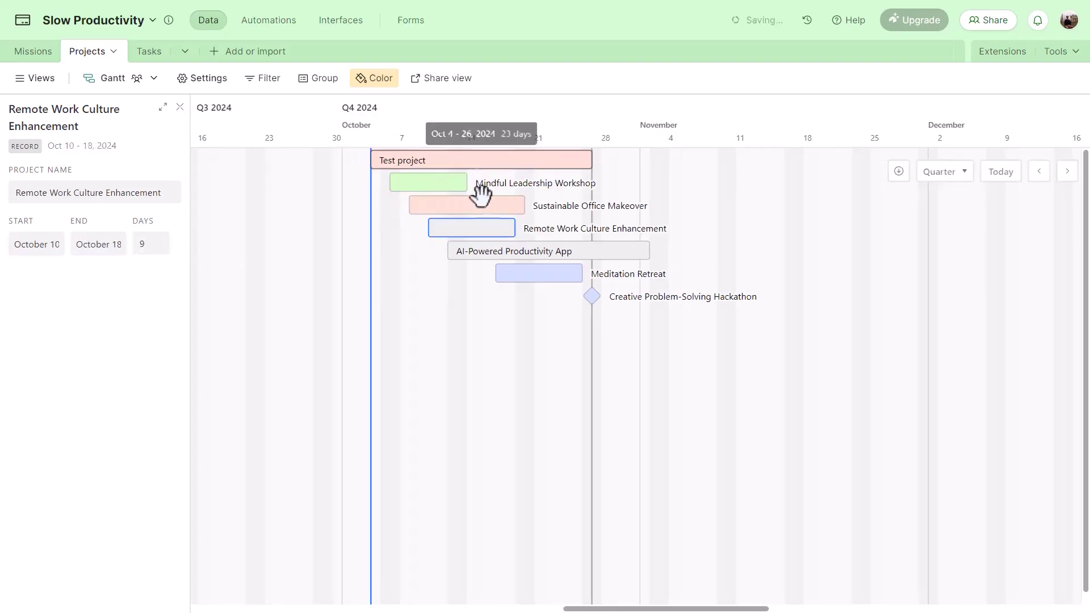
{"action": "left_click_drag", "start_coordinate": [433, 220], "coordinate": [408, 282]}
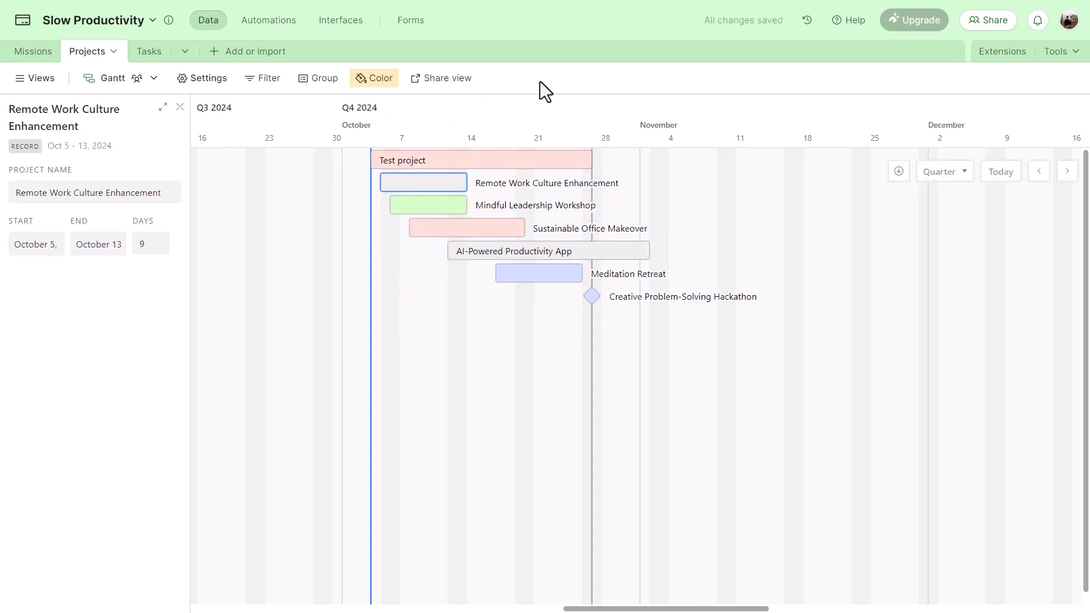
Step: Check the Creative Problem-Solving Hackathon milestone's details, and show the projects Timeline view, collapsing and re-expanding its In Progress group
{"action": "left_click", "coordinate": [590, 297]}
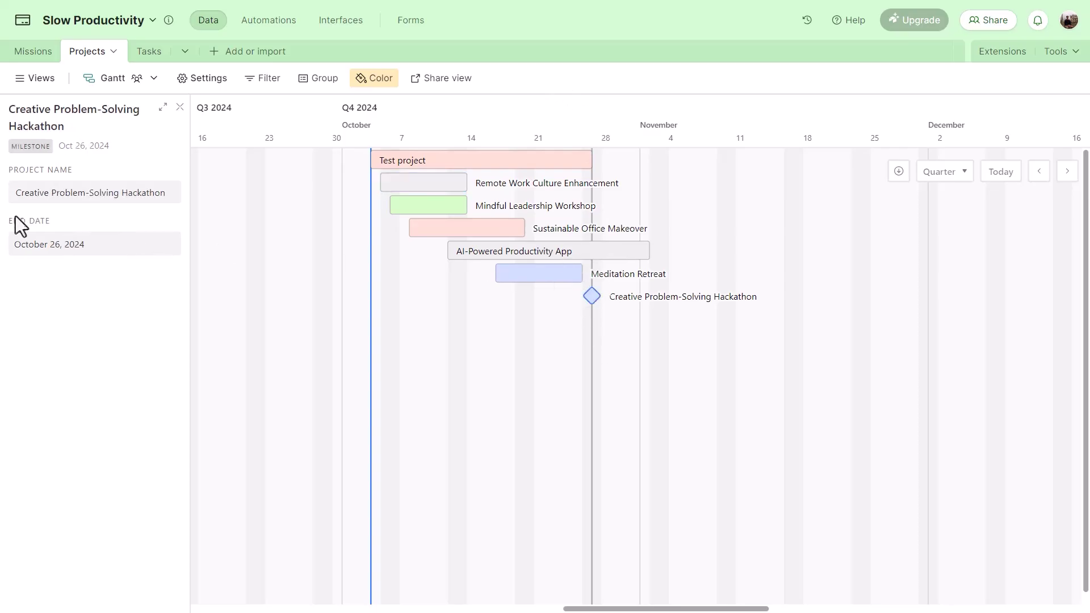
{"action": "left_click", "coordinate": [34, 78]}
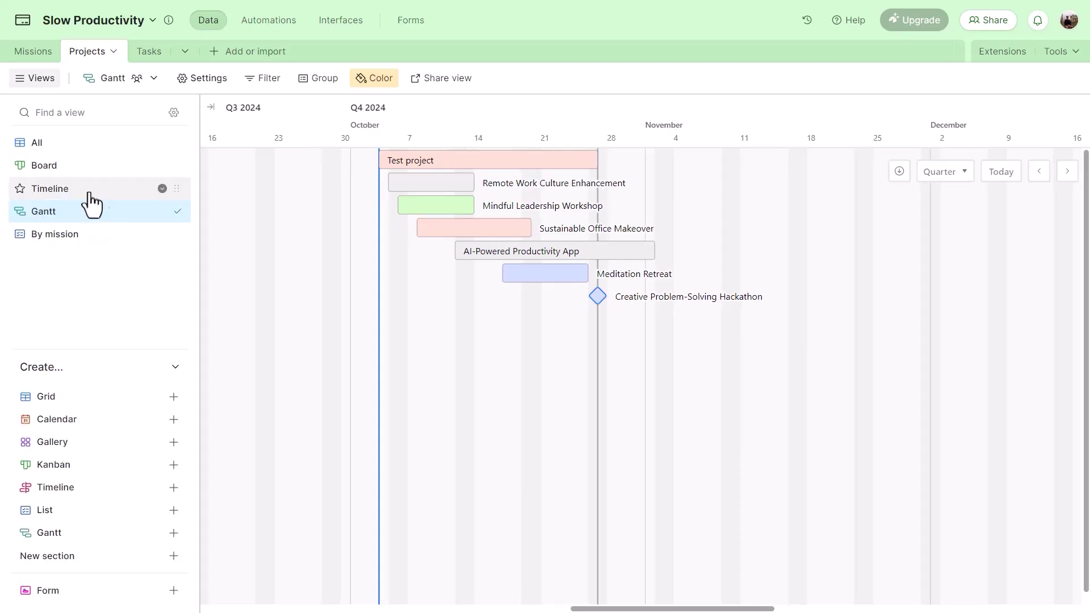
{"action": "left_click", "coordinate": [85, 193]}
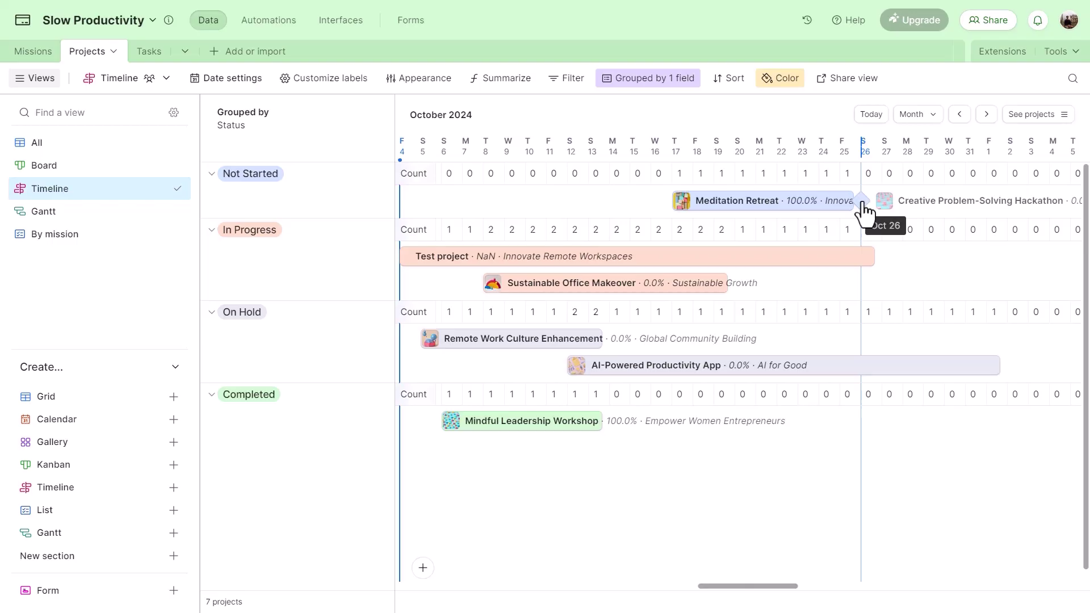
{"action": "left_click", "coordinate": [211, 230]}
{"action": "left_click", "coordinate": [212, 230]}
Step: Open the Sustainable Office Makeover project from the timeline, expand its full record, and review its fields
{"action": "left_click", "coordinate": [627, 283]}
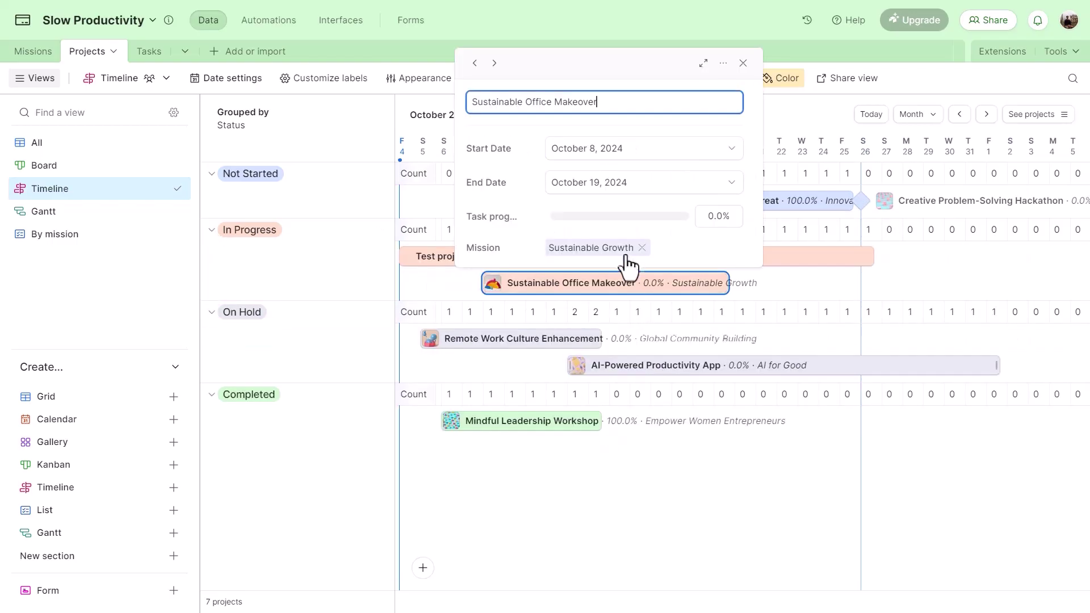
{"action": "left_click", "coordinate": [702, 62]}
{"action": "scroll", "coordinate": [716, 222], "scroll_direction": "down", "scroll_amount": 8}
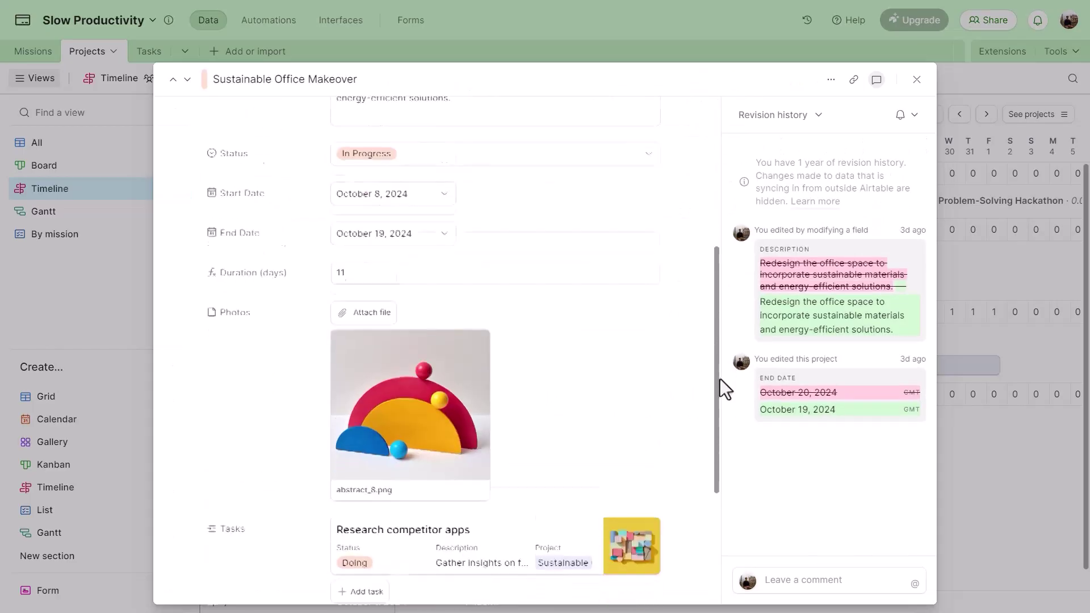
{"action": "scroll", "coordinate": [728, 335], "scroll_direction": "up", "scroll_amount": 8}
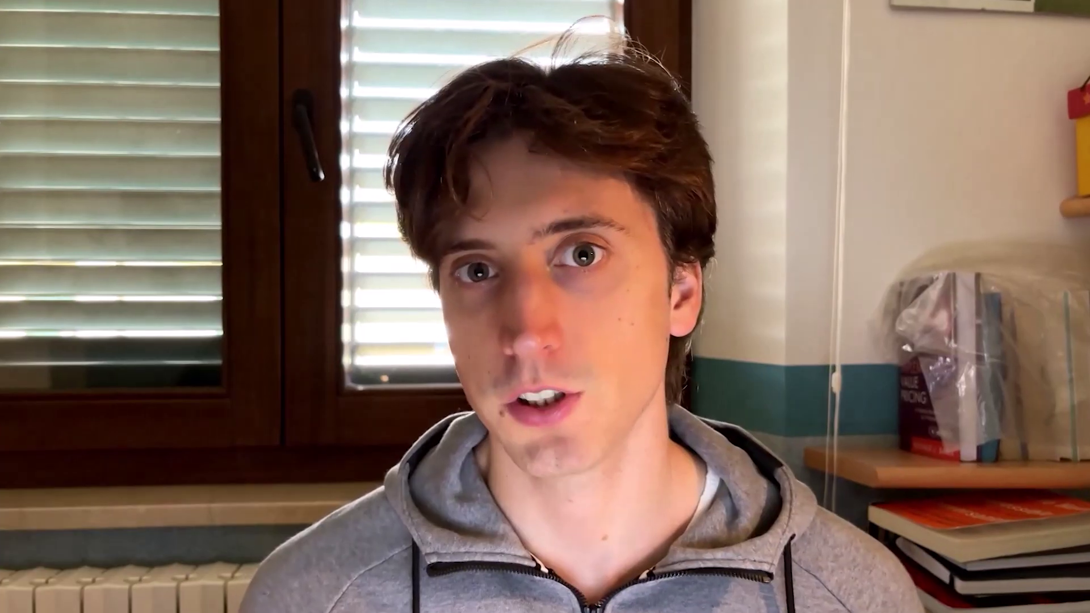